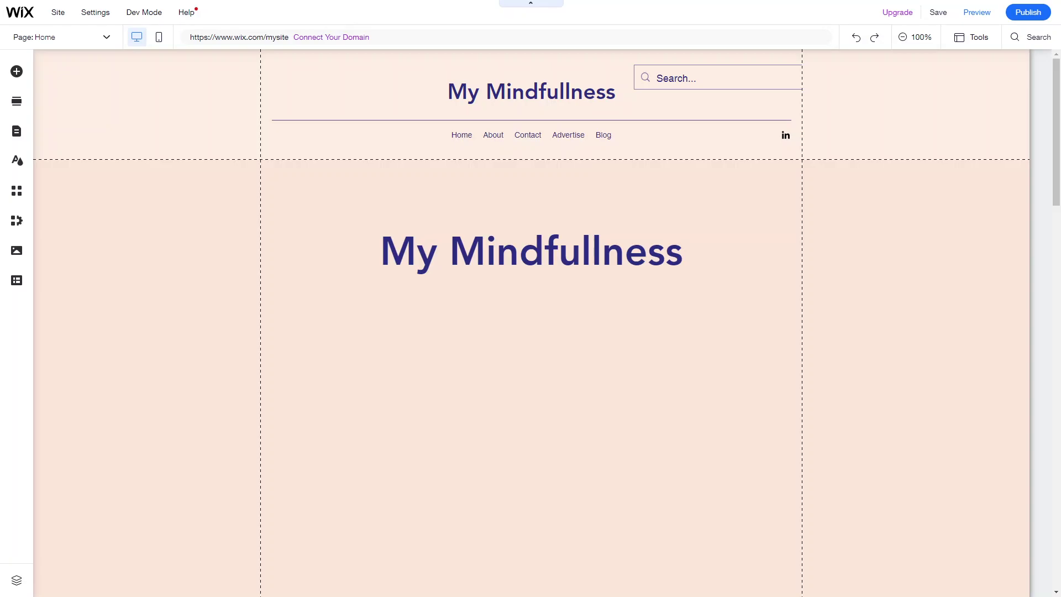
Step: Add the Wix Stores app to the site from the App Market's Sell Online category and dismiss its setup overview
scroll(360, 436, down, 6)
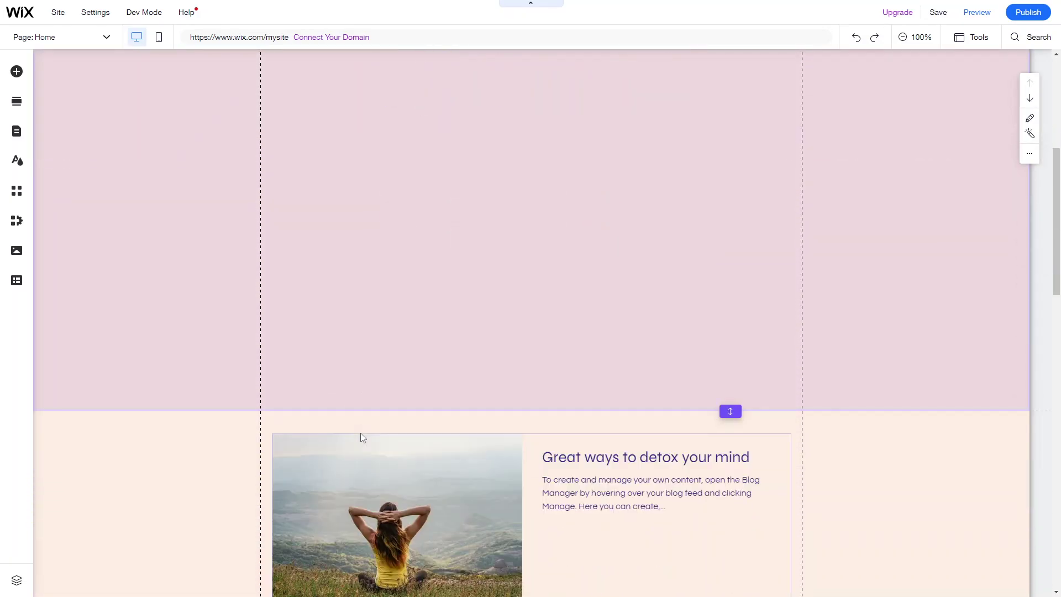
scroll(361, 432, up, 6)
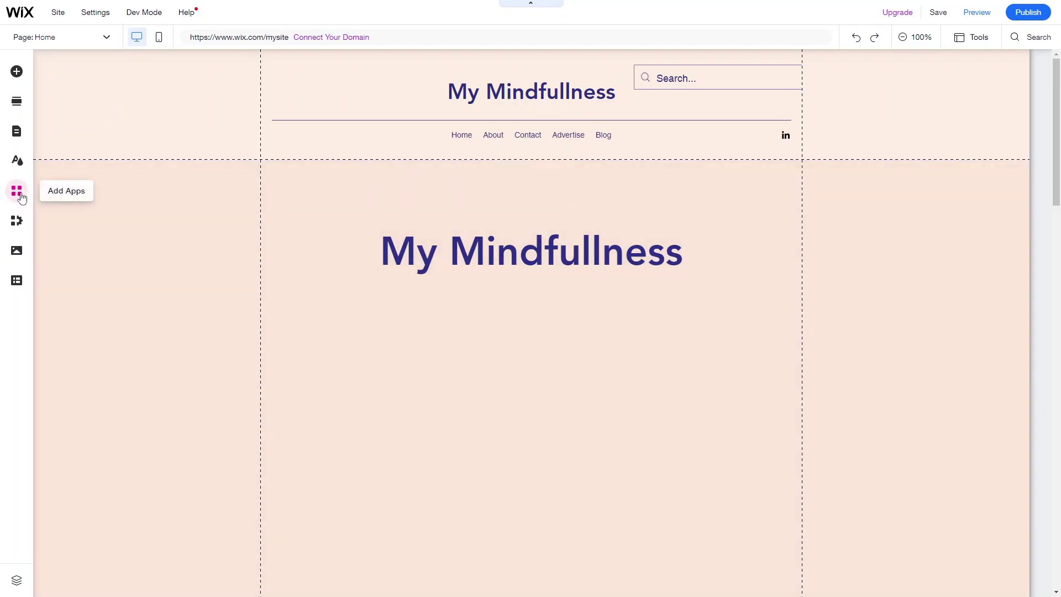
click(17, 192)
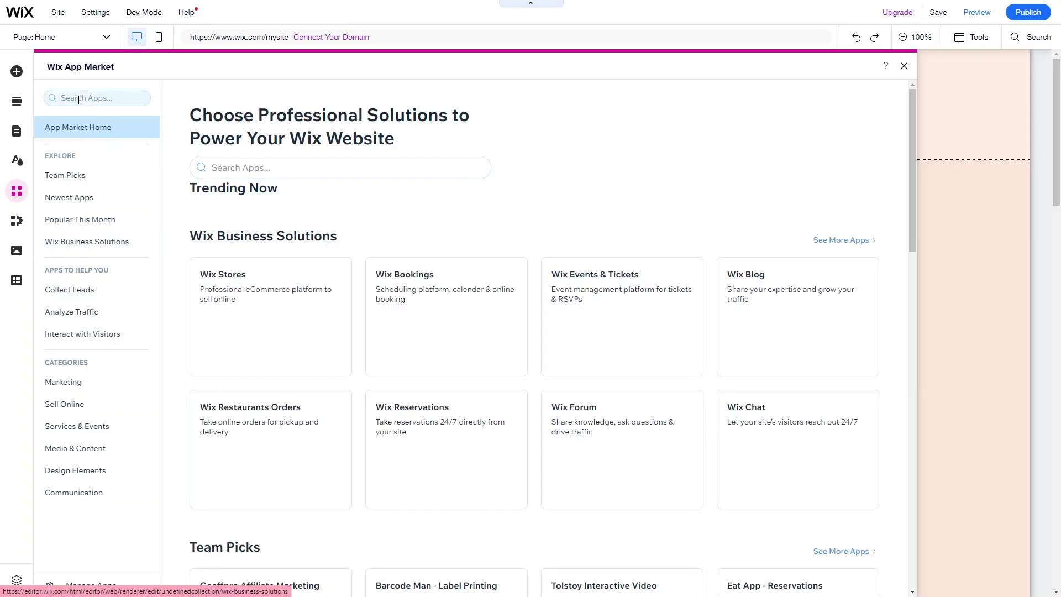
click(78, 99)
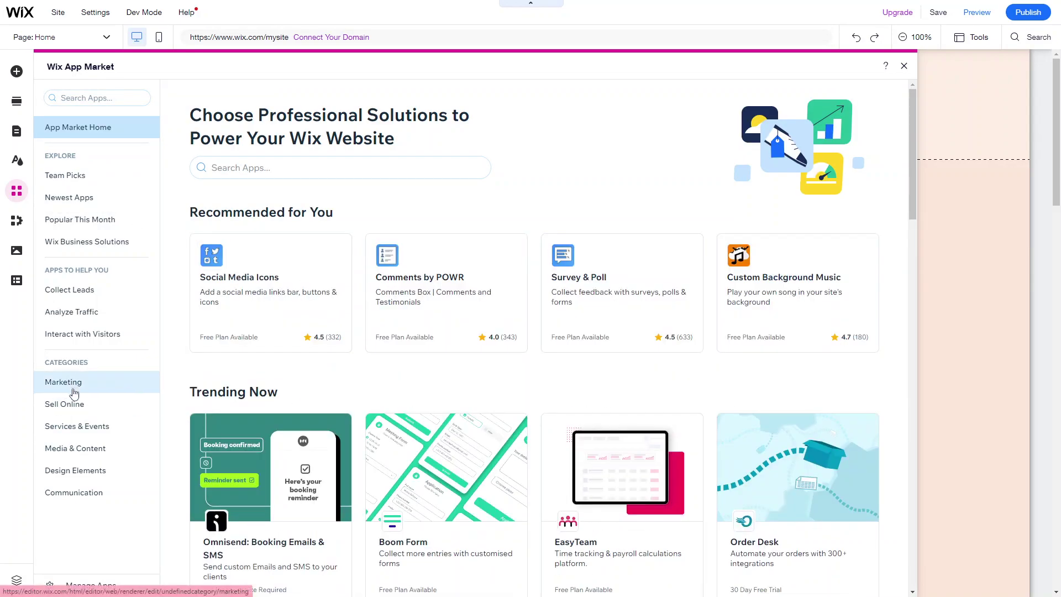
click(69, 406)
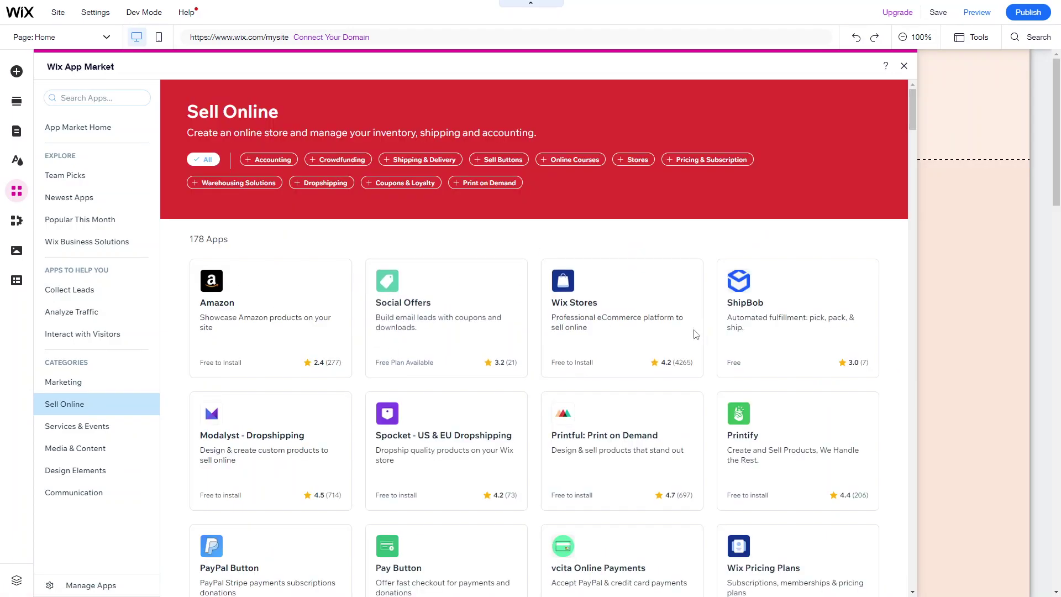
click(578, 363)
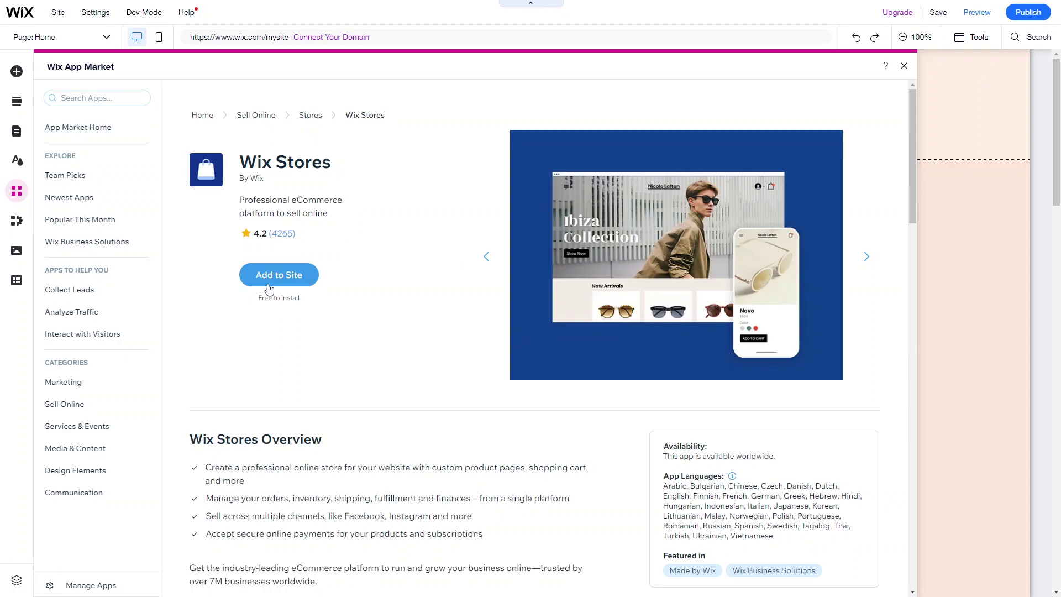
click(279, 279)
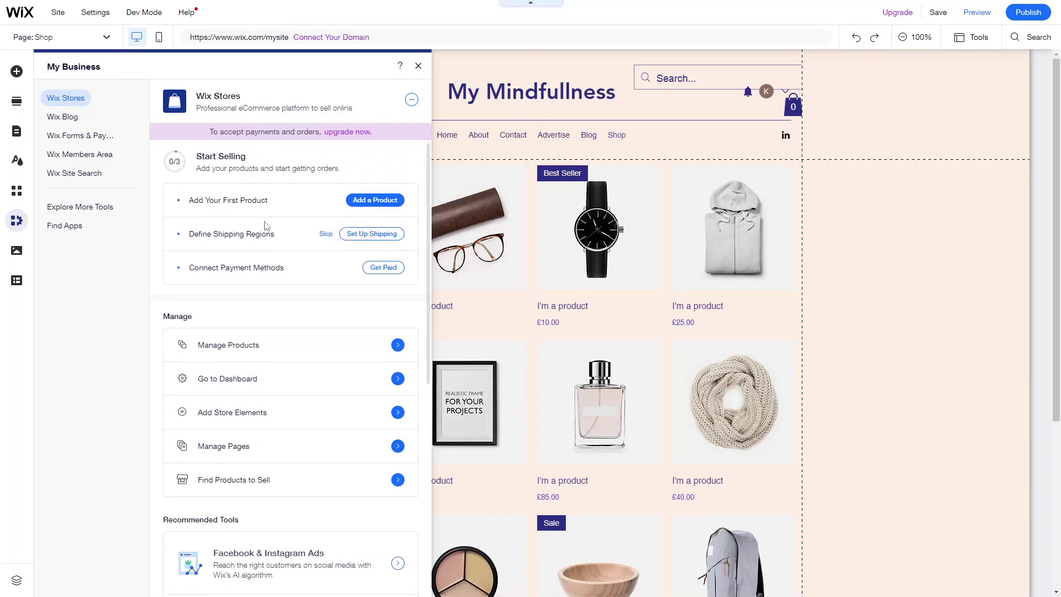
click(420, 68)
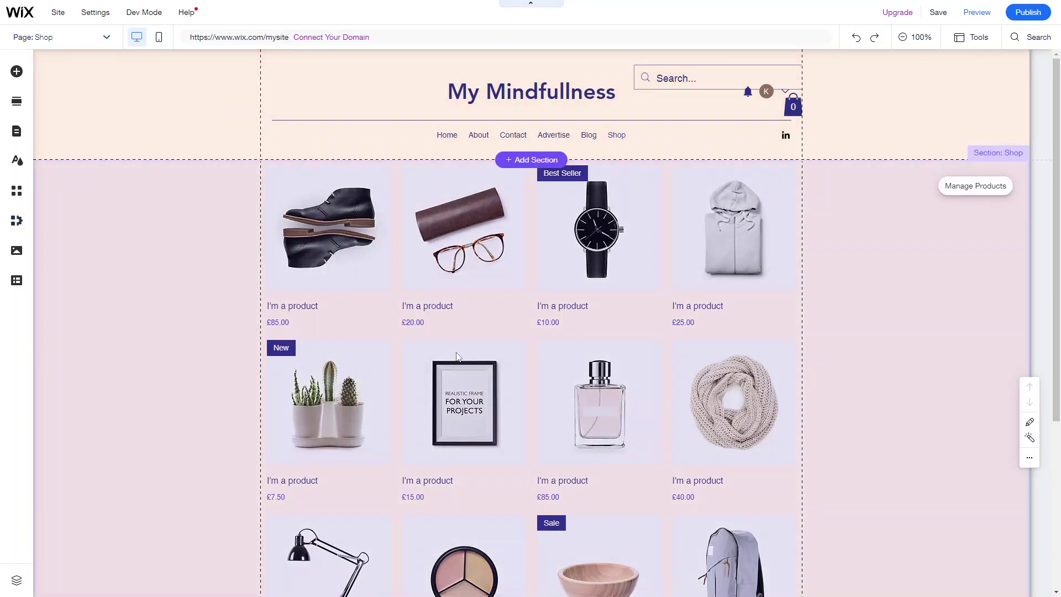
Step: Look through the sample products on the new Shop page, from the header down to the footer
scroll(456, 354, down, 5)
scroll(487, 300, up, 4)
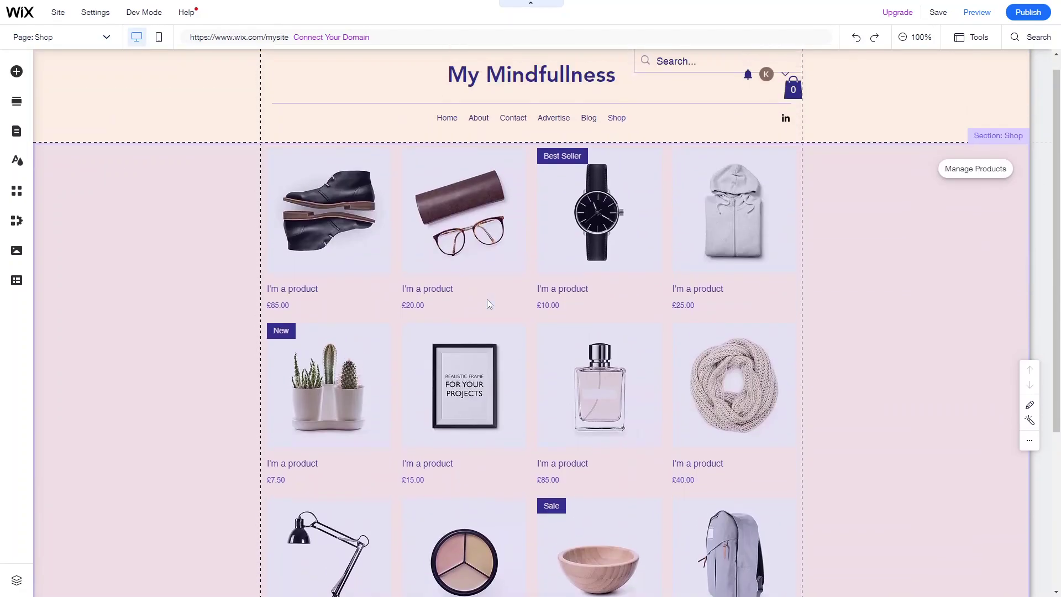
scroll(487, 300, down, 1)
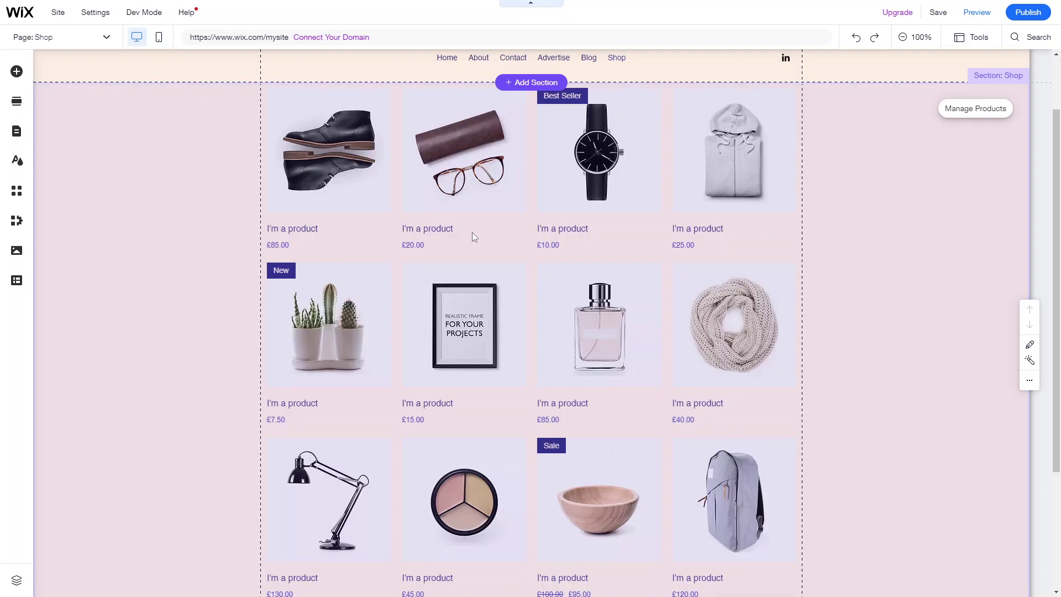
scroll(442, 387, down, 1)
scroll(442, 387, up, 1)
scroll(442, 387, down, 1)
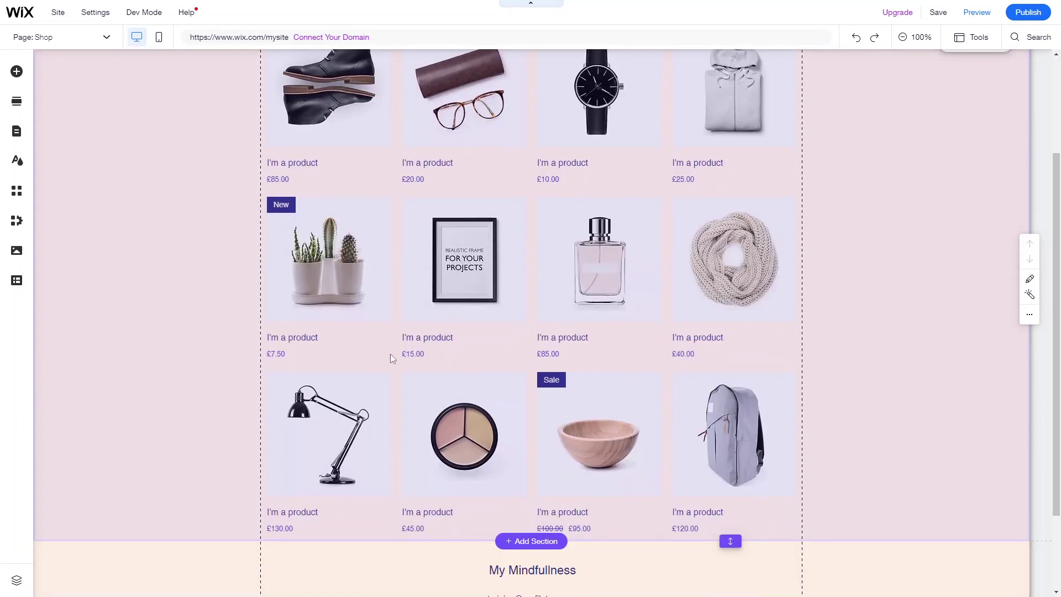
scroll(390, 354, down, 1)
scroll(390, 354, up, 1)
scroll(437, 365, up, 1)
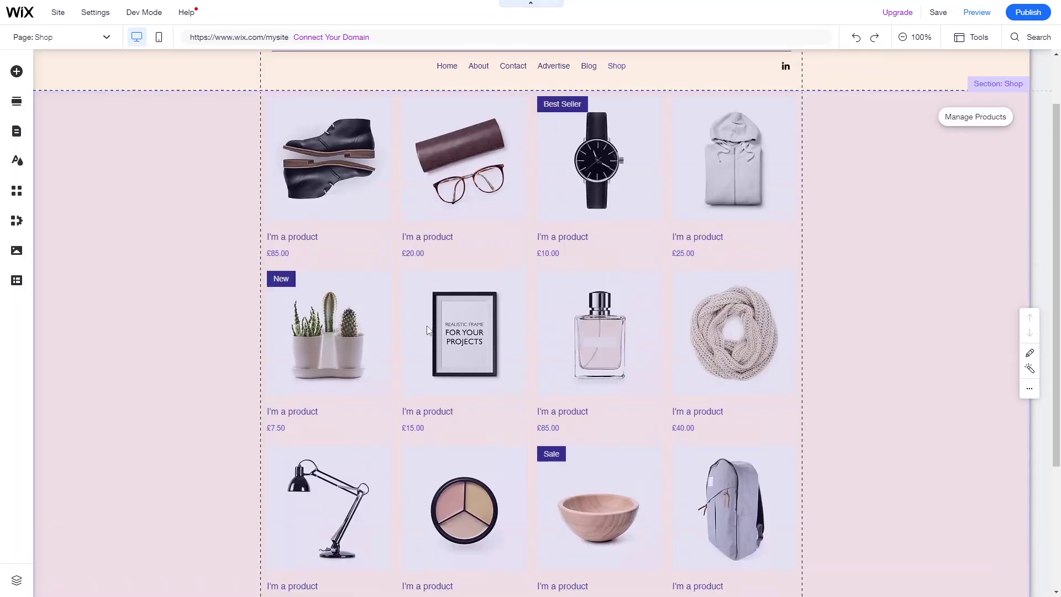
scroll(474, 320, up, 1)
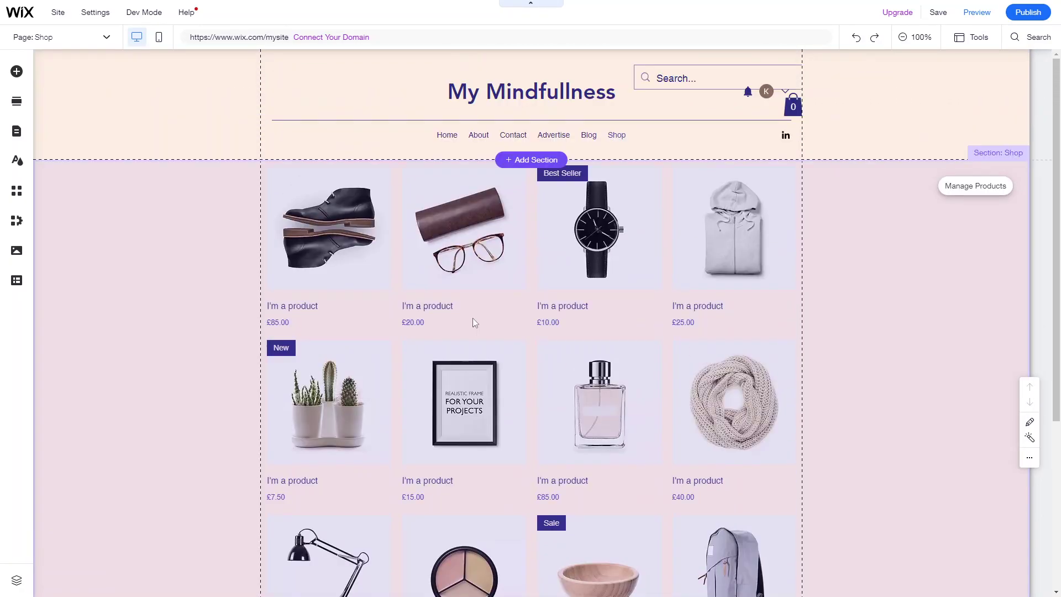
scroll(474, 322, down, 5)
scroll(474, 322, up, 4)
scroll(474, 320, up, 1)
scroll(474, 320, down, 4)
scroll(473, 321, up, 1)
scroll(474, 322, up, 4)
scroll(473, 321, down, 4)
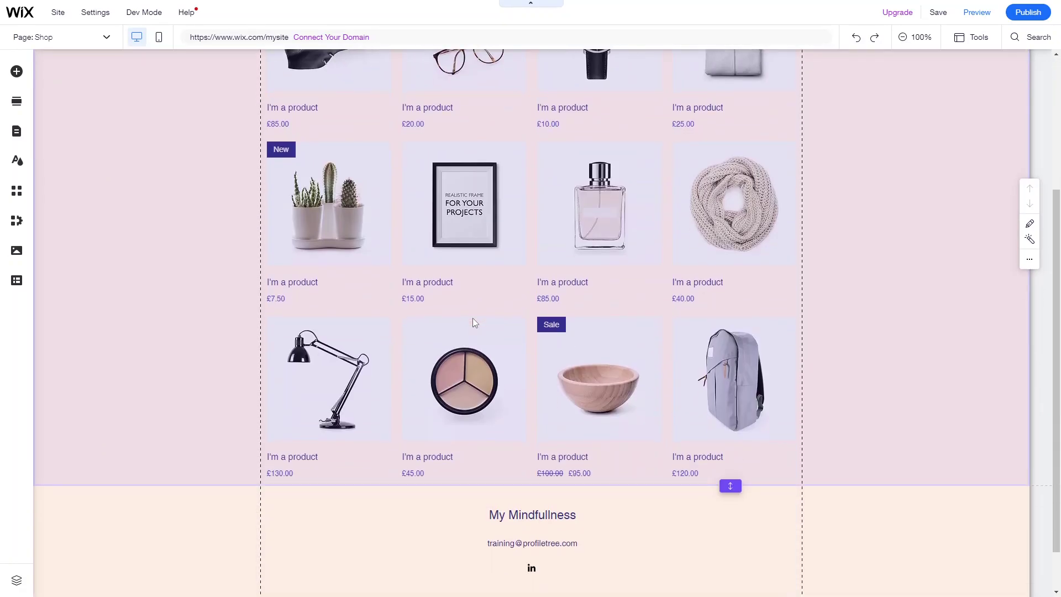
scroll(473, 323, down, 1)
scroll(702, 379, up, 4)
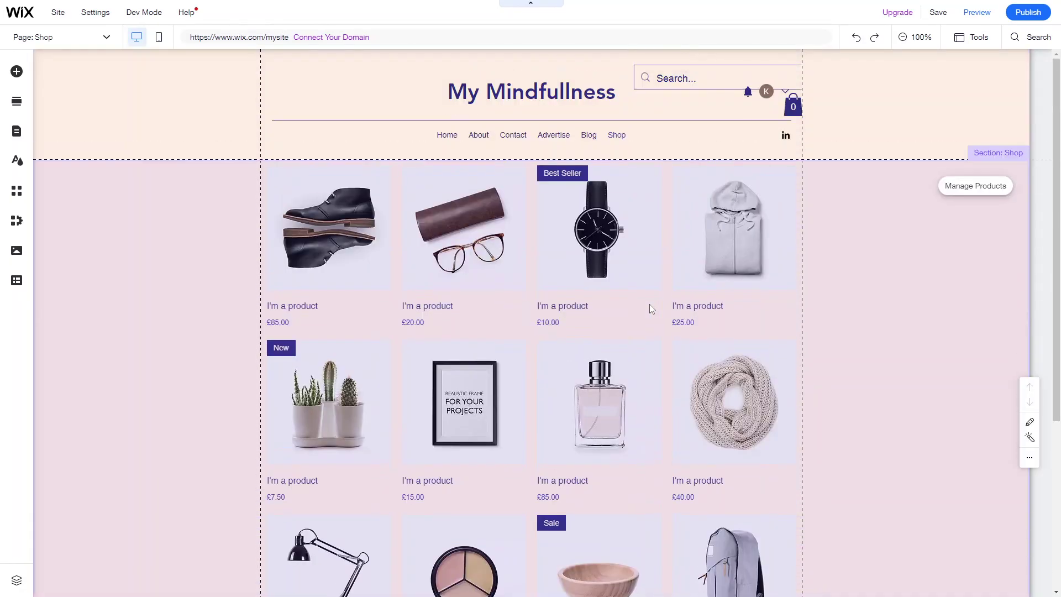
Step: Extend the Shop section's lower edge and move the product gallery down to free space above the products
scroll(535, 402, down, 4)
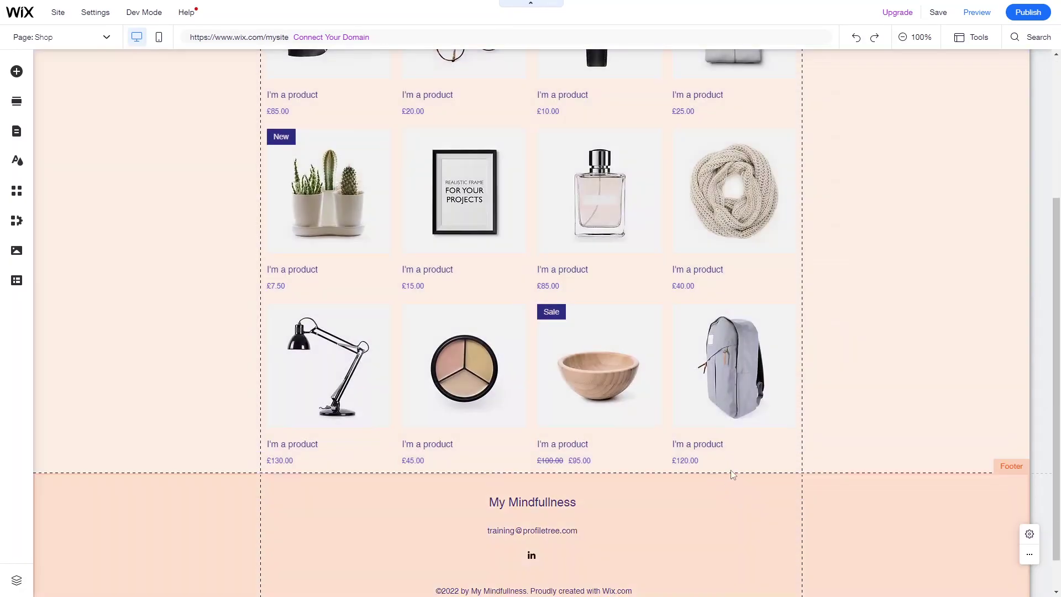
click(733, 474)
drag(730, 473, 705, 573)
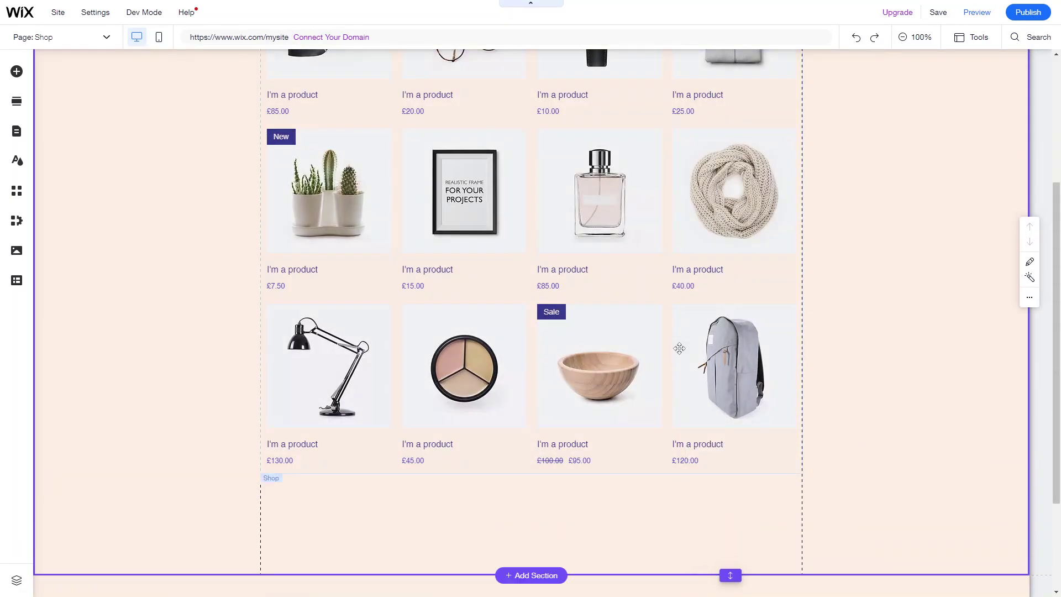
click(680, 348)
drag(680, 349, 680, 445)
scroll(680, 445, up, 4)
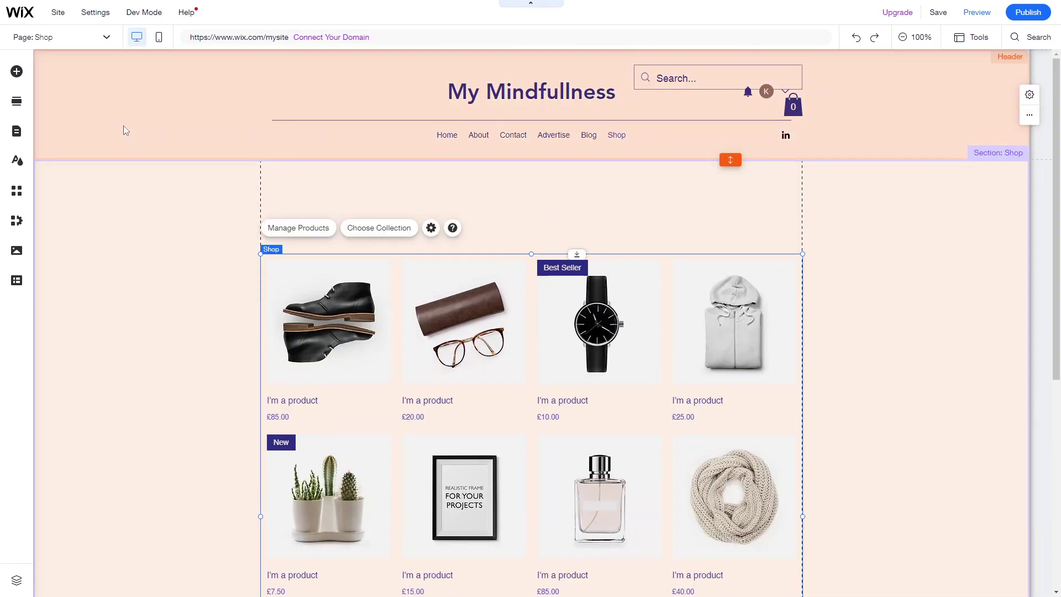
Step: Add a Heading 1 text element above the product gallery and widen it to fit on one line
click(15, 77)
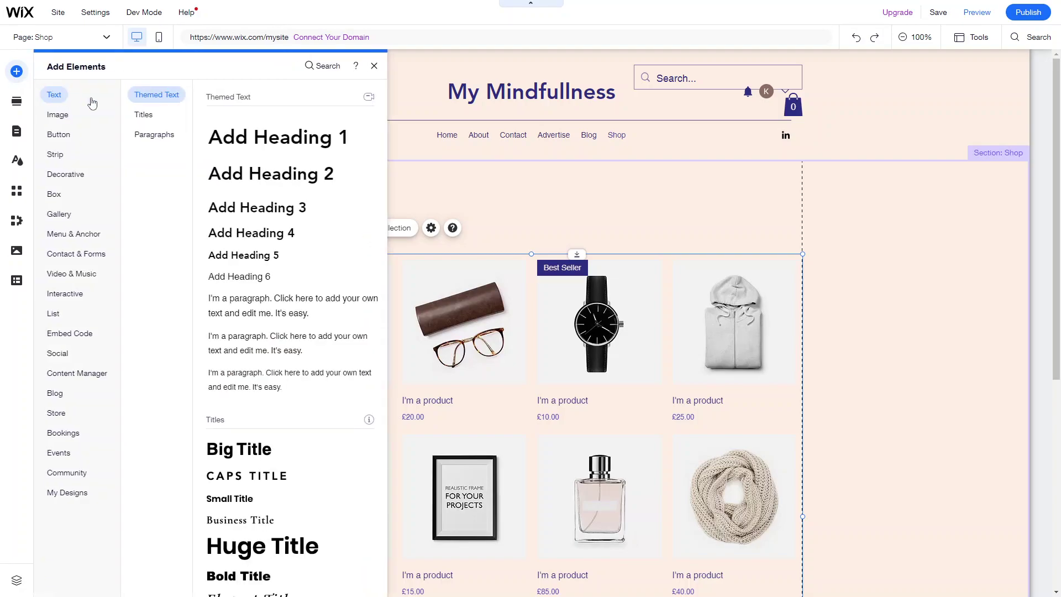
click(255, 149)
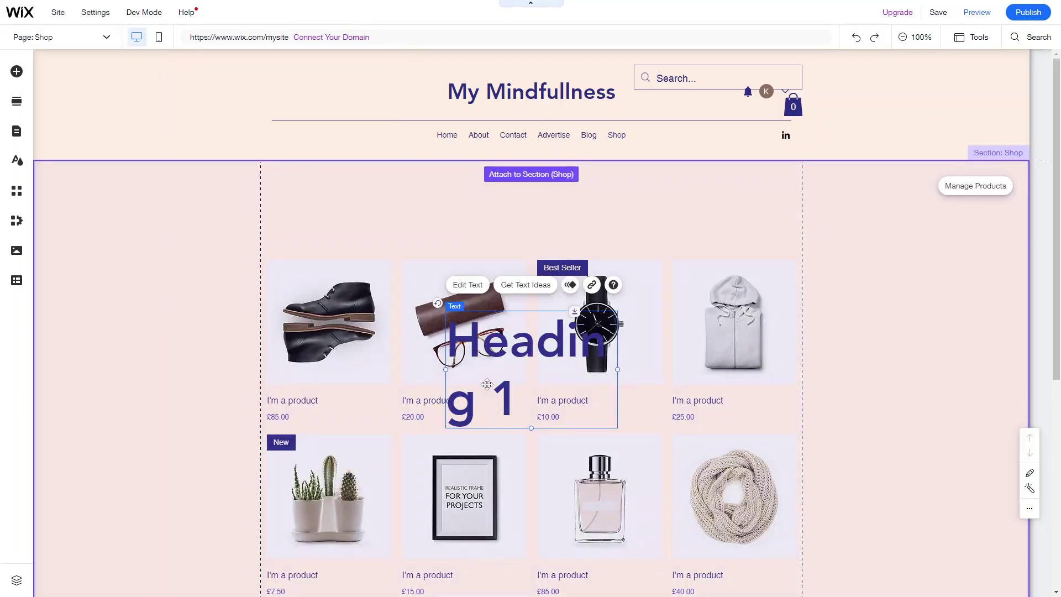
drag(505, 393, 387, 229)
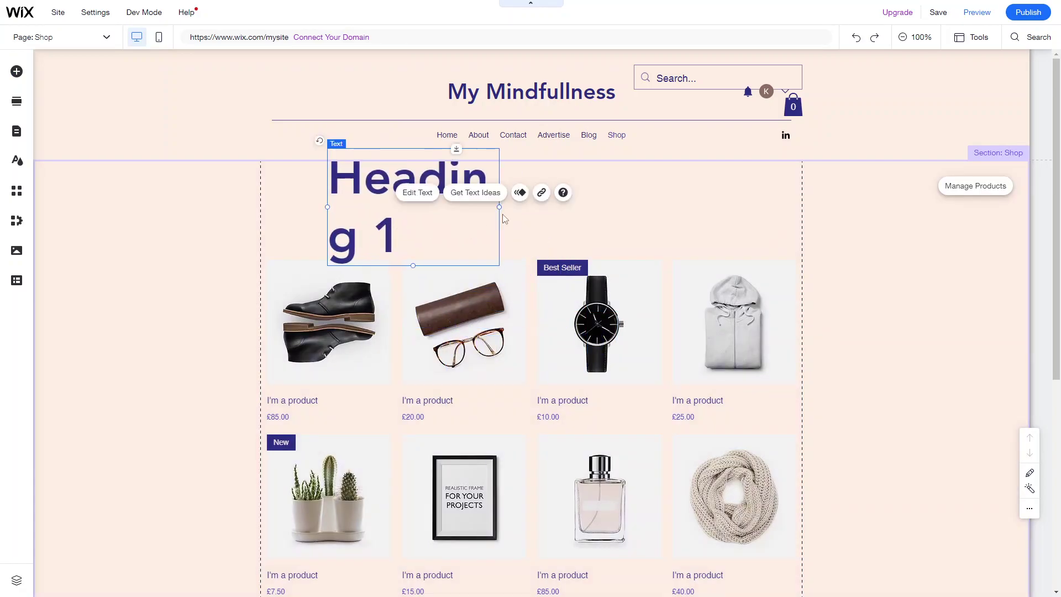
drag(499, 207, 665, 227)
Step: Lengthen the Shop section and arrange the gallery and heading so the heading sits above the products at the left content margin
scroll(558, 313, down, 5)
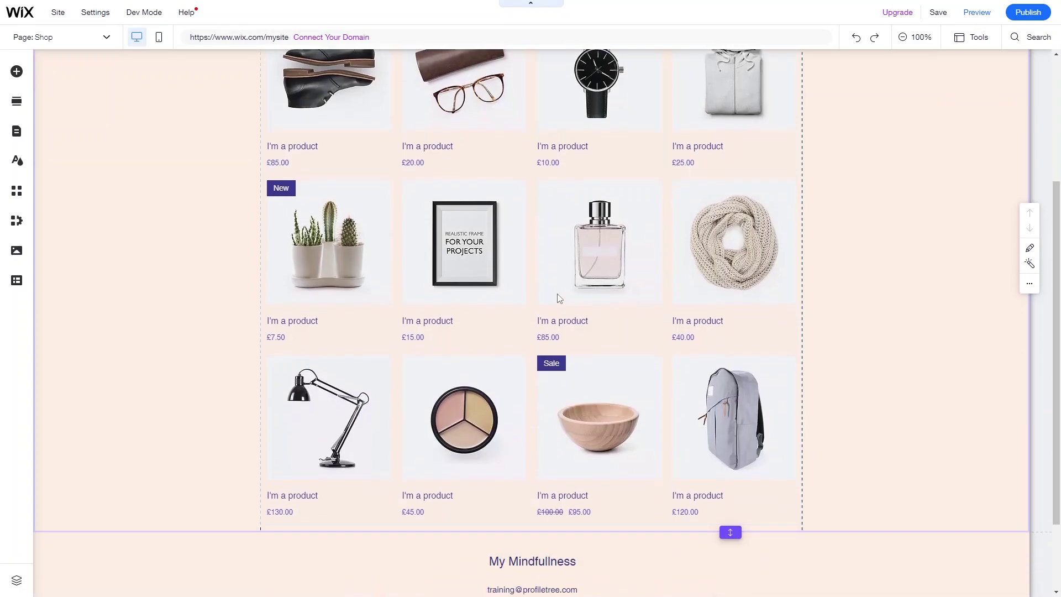
drag(728, 454, 730, 507)
click(606, 420)
mouse_move(606, 420)
mouse_down()
mouse_move(602, 436)
mouse_move(609, 430)
mouse_up()
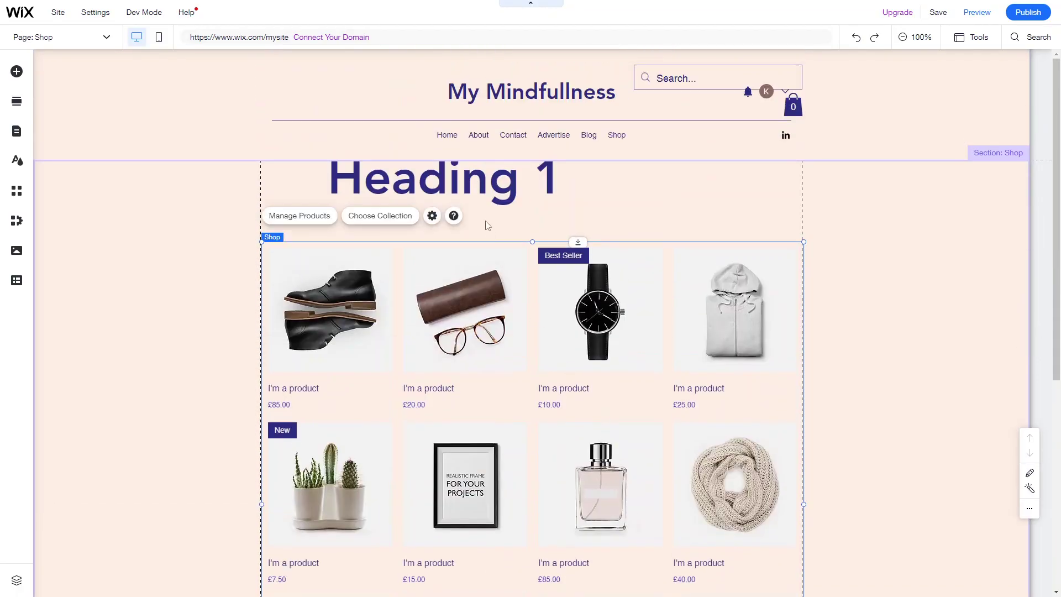
drag(448, 185, 400, 207)
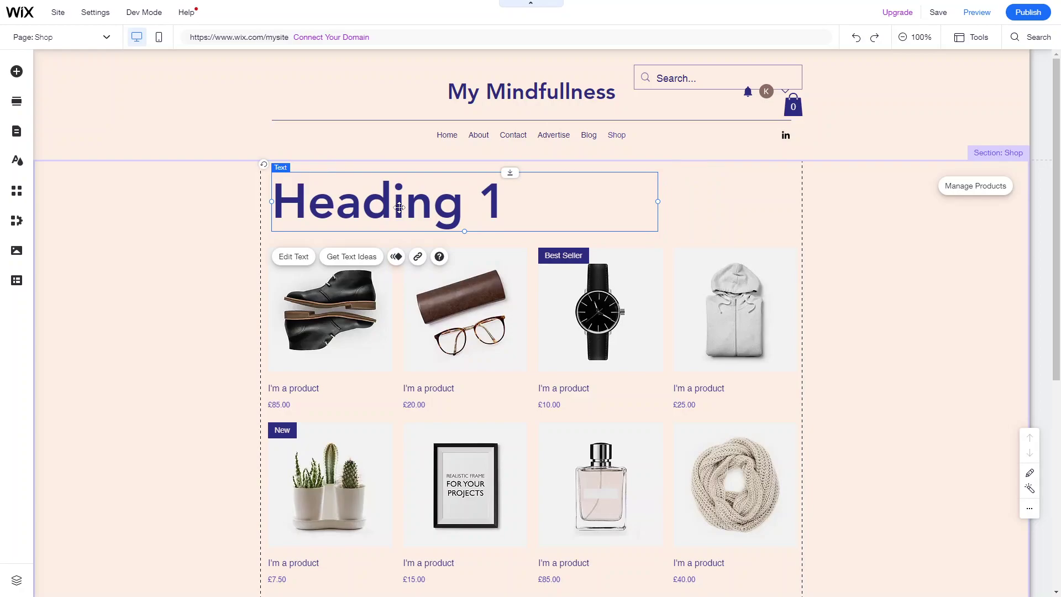
Step: Change the heading text to "Shop our products" and widen its text box to 940 px
double_click(400, 207)
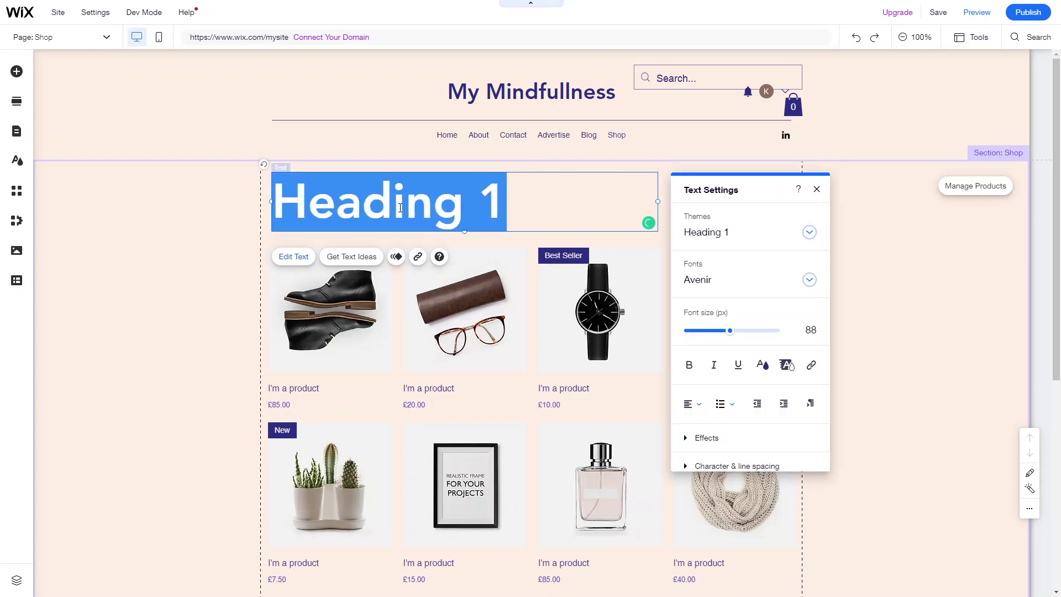
text(Shop)
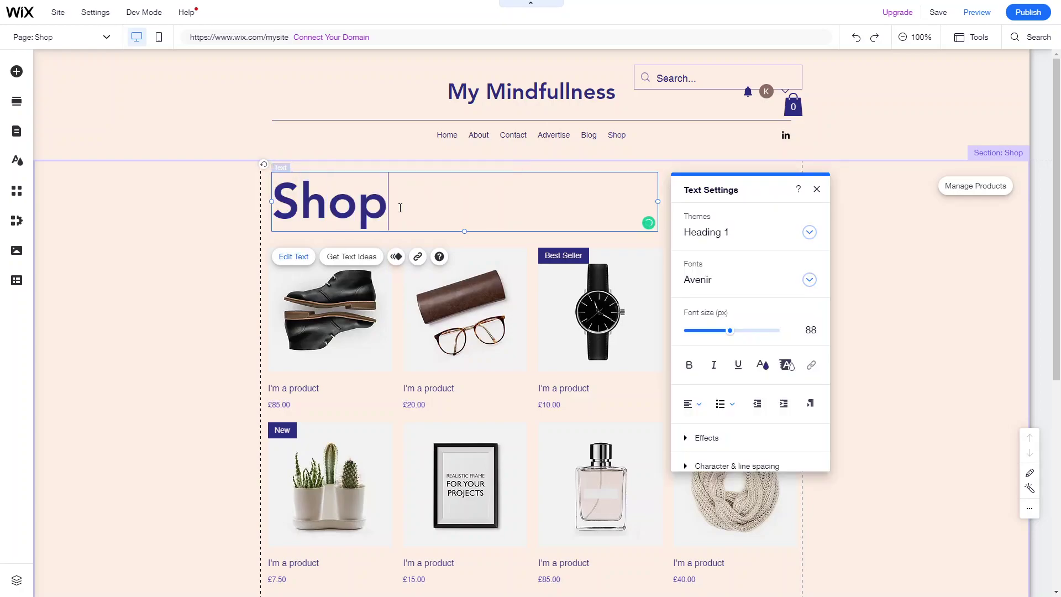
text( our)
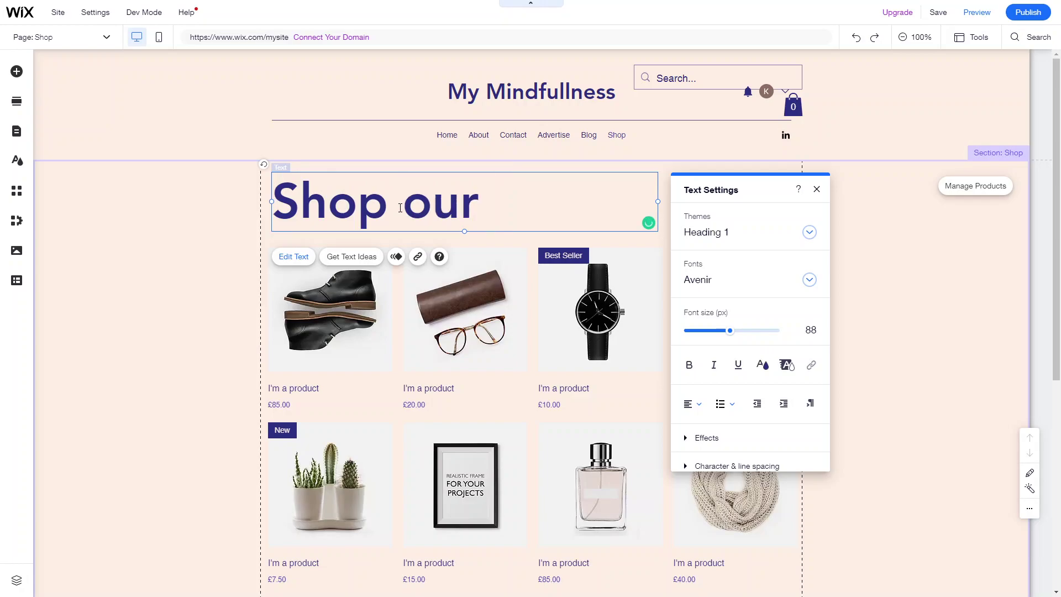
text( pruod)
key(BackSpace)
key(BackSpace)
key(BackSpace)
key(BackSpace)
key(BackSpace)
text(pruo)
key(BackSpace)
key(BackSpace)
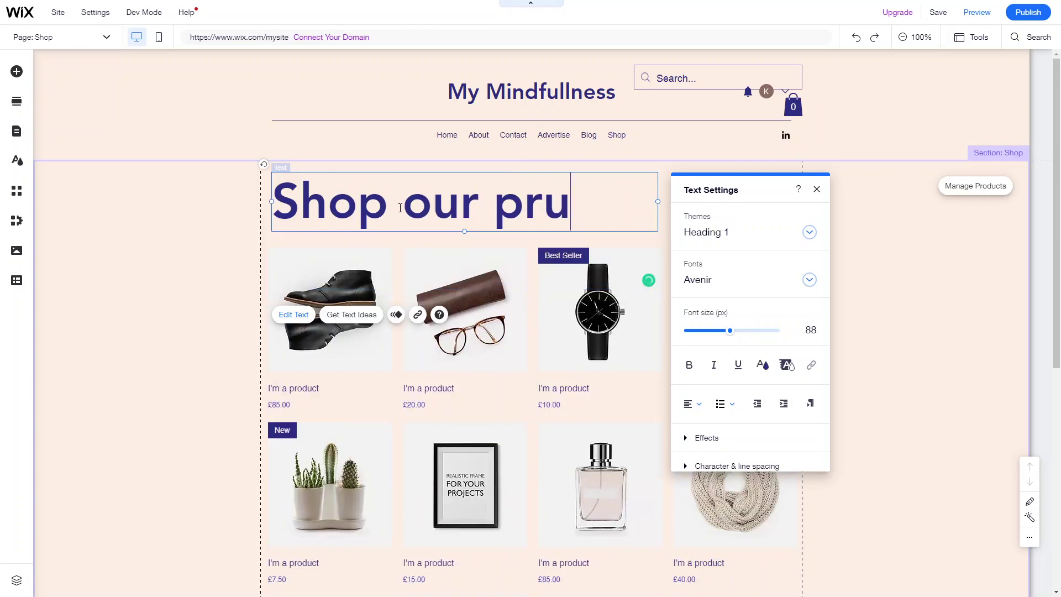
key(BackSpace)
key(BackSpace)
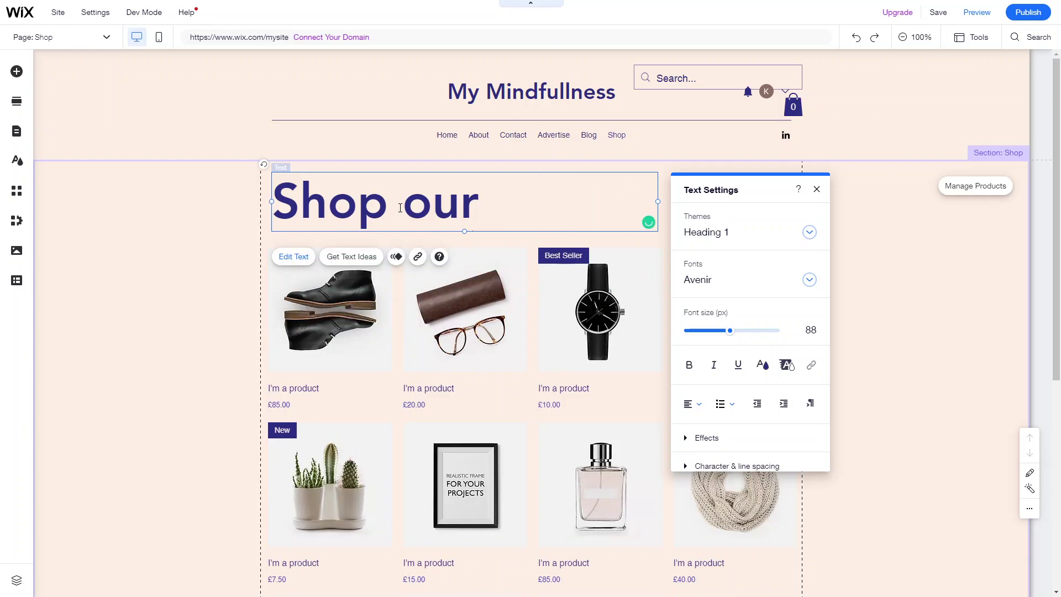
text(products)
click(818, 189)
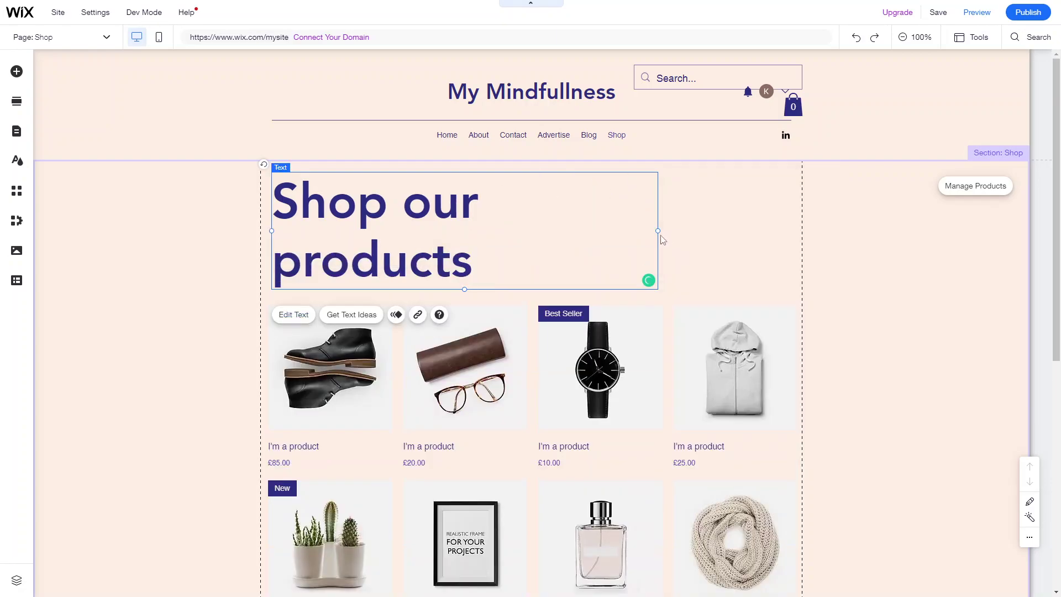
drag(657, 229, 792, 223)
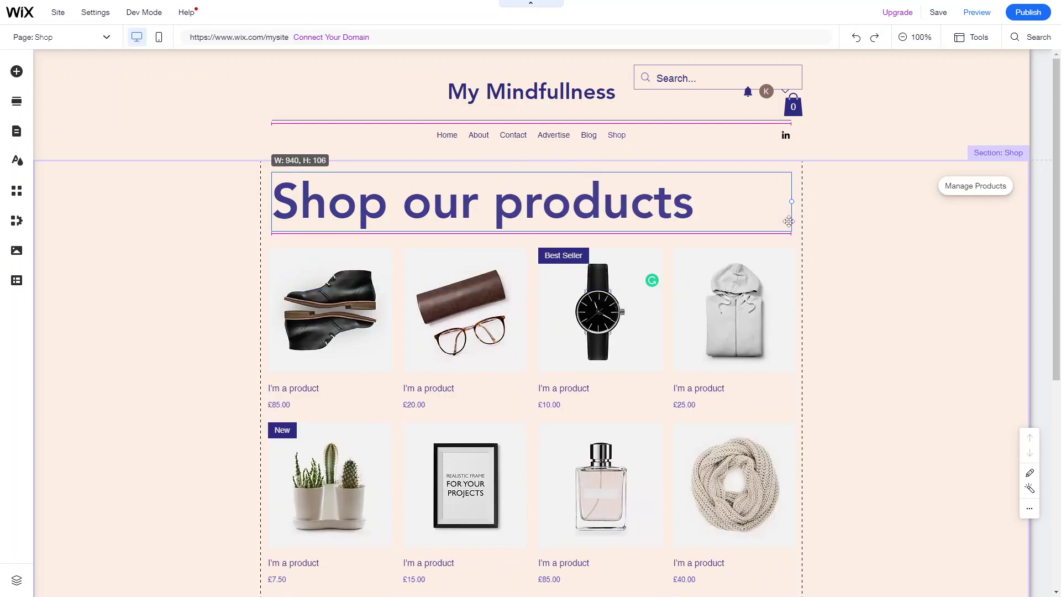
Step: Lengthen the Shop section further and move the product gallery down to leave space beneath the "Shop our products" heading
scroll(565, 300, down, 6)
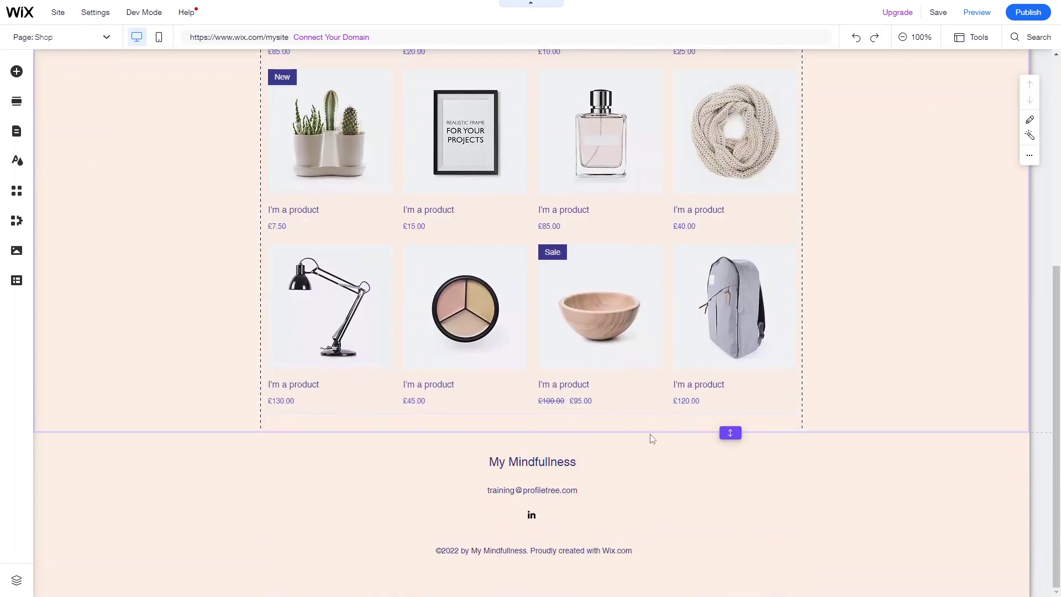
drag(730, 433, 730, 517)
click(578, 331)
drag(578, 332, 577, 415)
scroll(577, 415, up, 6)
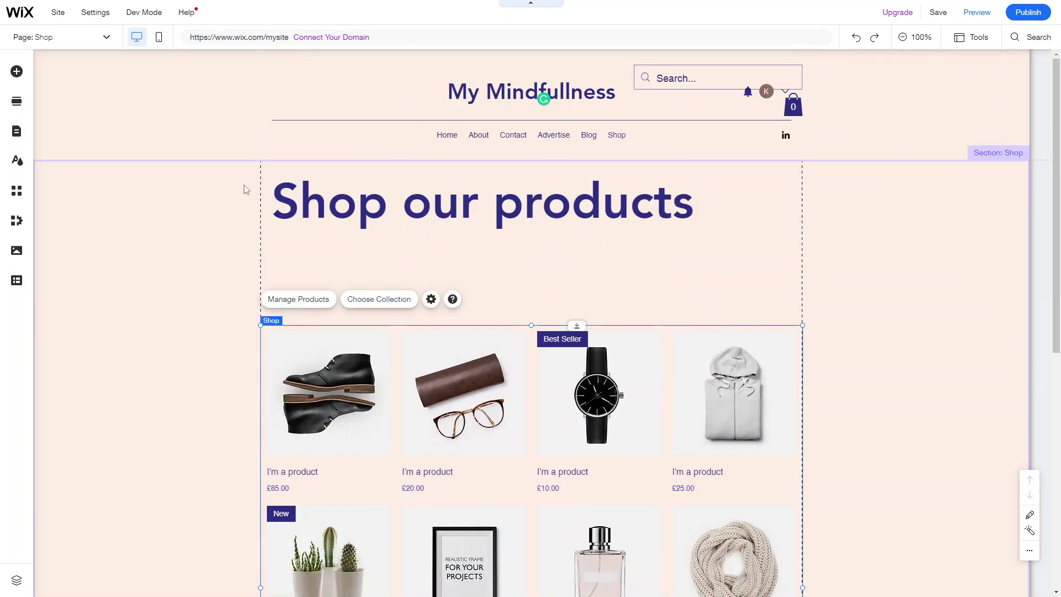
Step: Add a Helvetica Light paragraph beneath the "Shop our products" heading and widen it to fit on one line
click(17, 72)
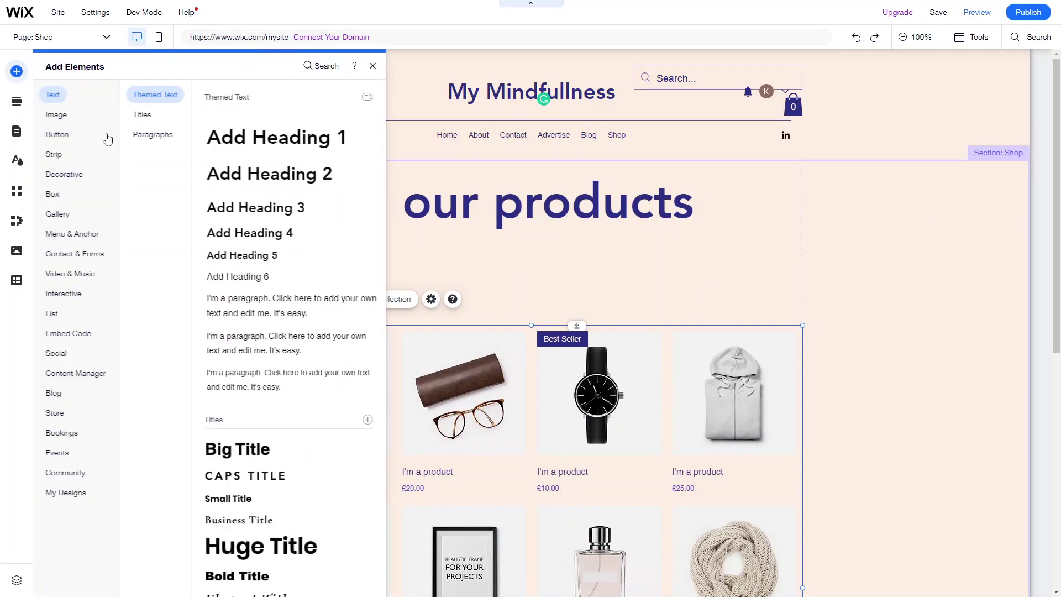
click(61, 114)
click(56, 101)
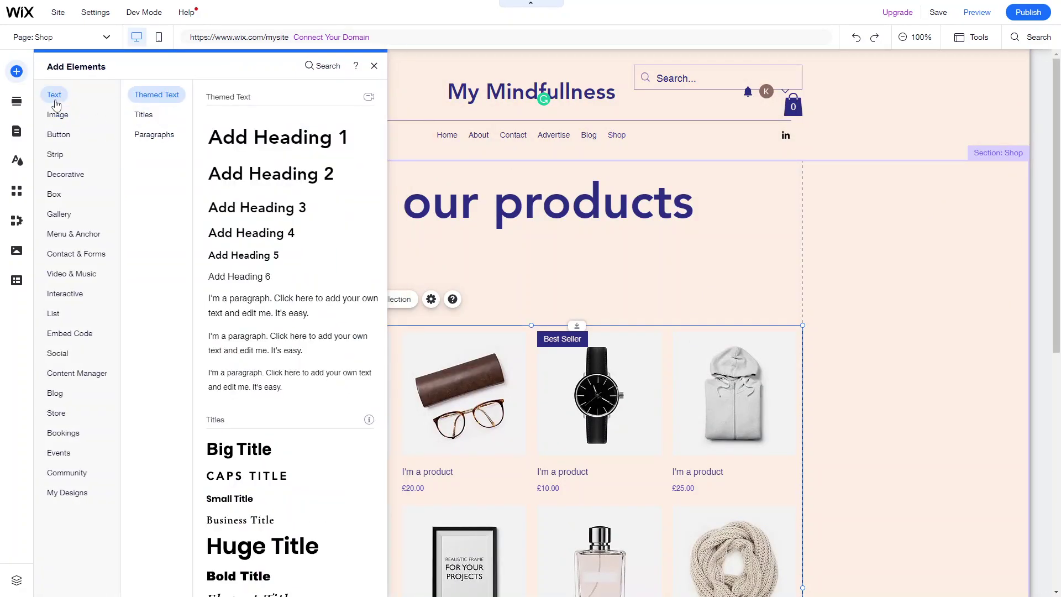
click(155, 134)
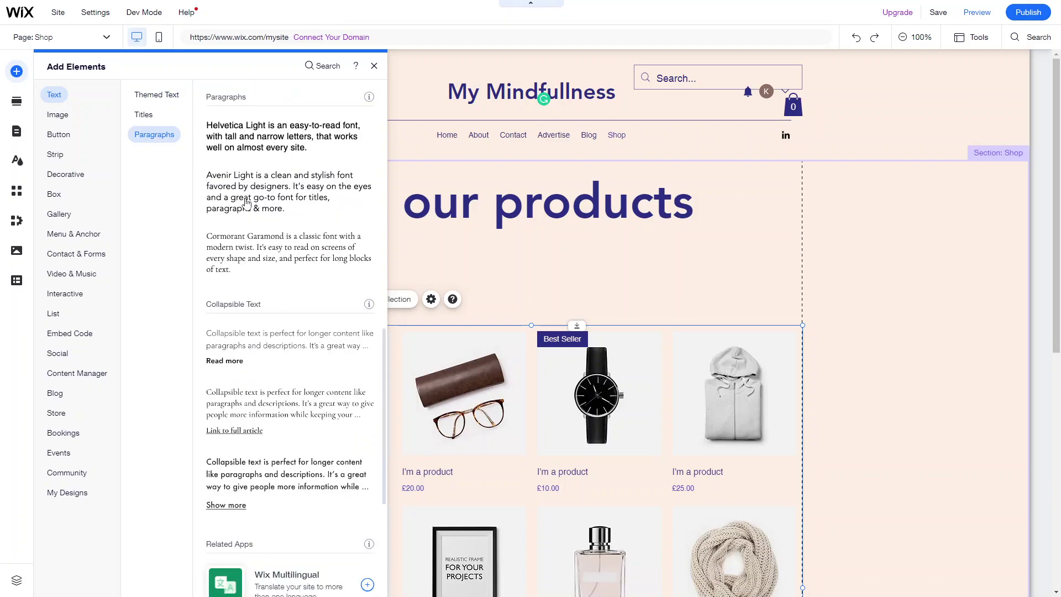
drag(248, 145, 318, 266)
drag(441, 259, 698, 255)
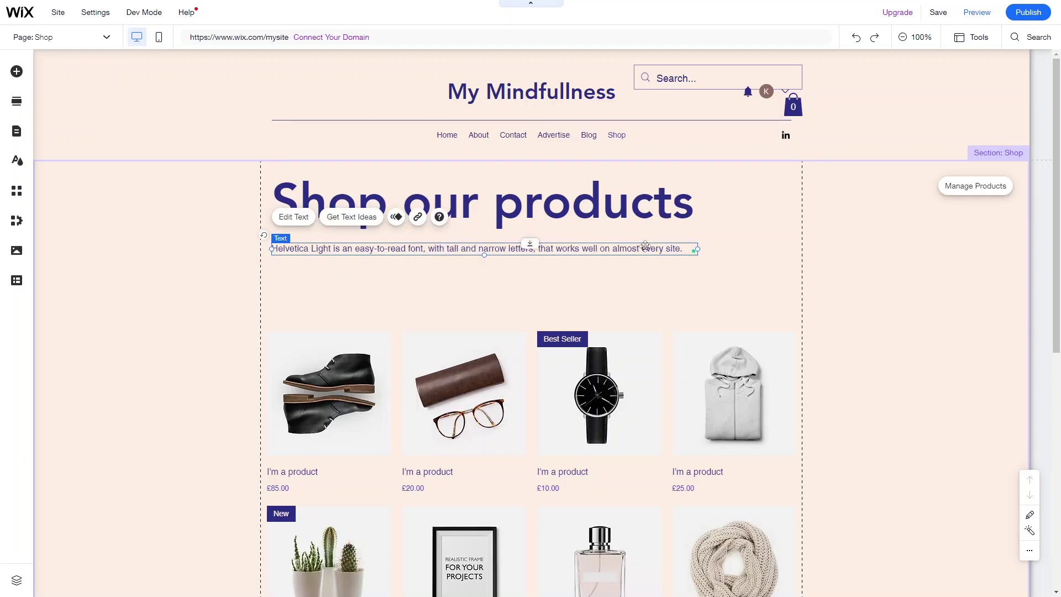
Step: Replace the paragraph text with "Shop our range of wellness products below for all your needs!"
double_click(645, 247)
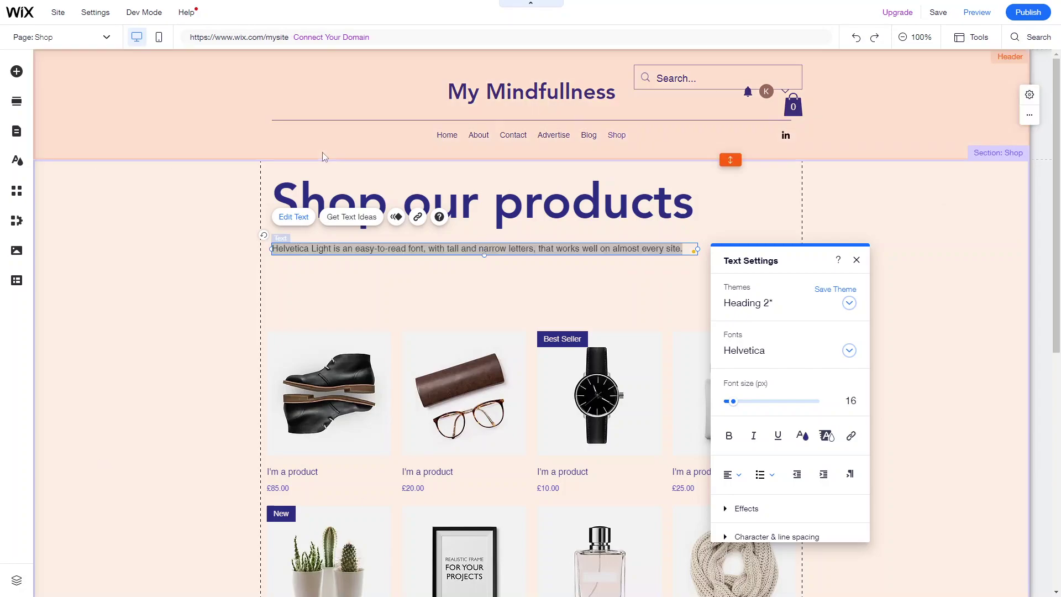
triple_click(553, 247)
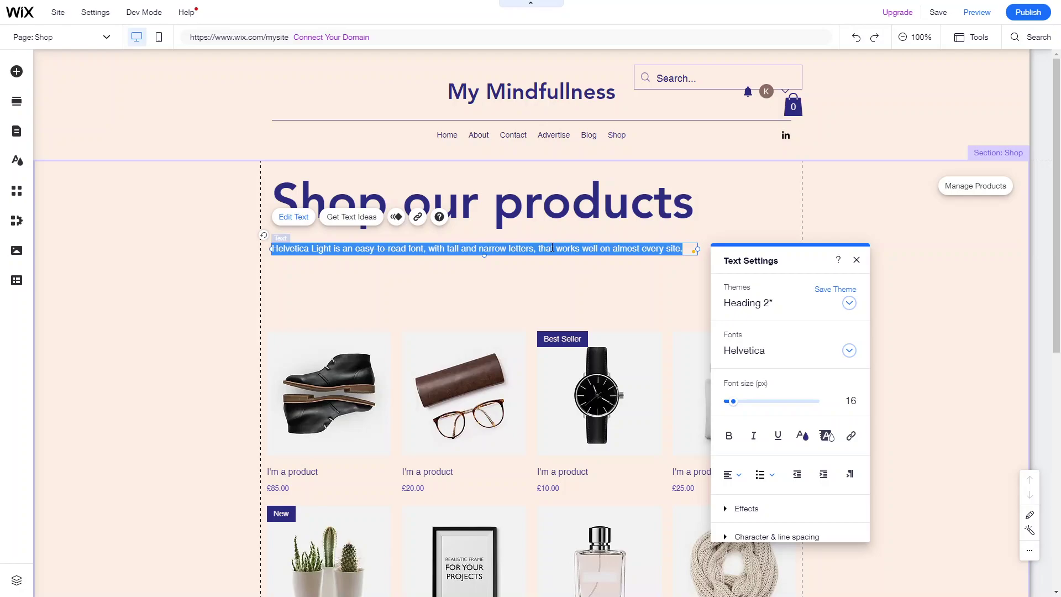
text(Shop our range of wellness products below for all your needs!)
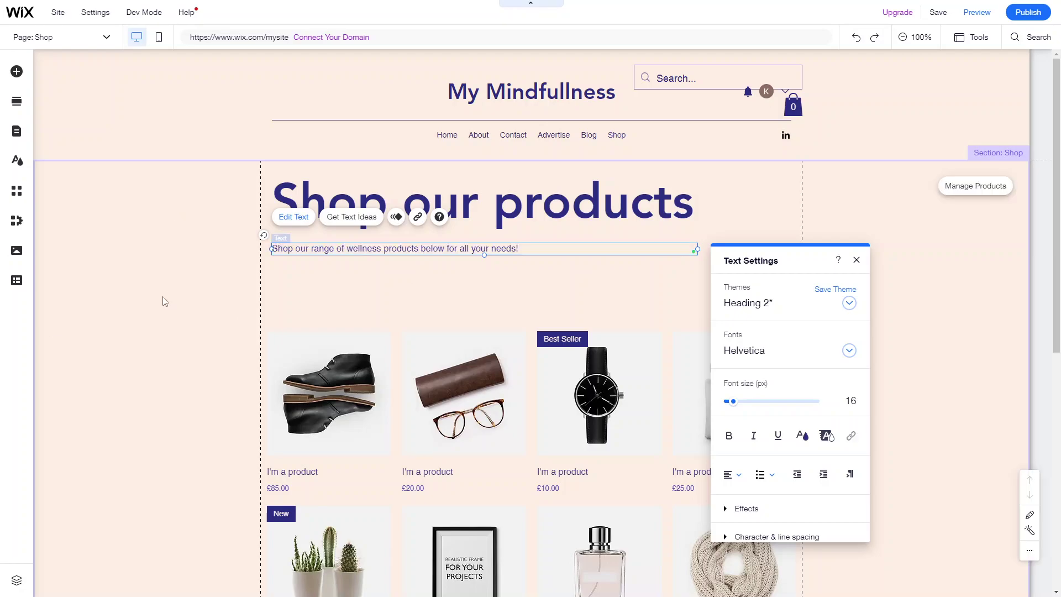
key(Escape)
key(Escape)
Step: Move the product gallery up to sit closer beneath the introductory paragraph
drag(368, 339, 370, 320)
scroll(375, 391, down, 6)
scroll(377, 390, up, 6)
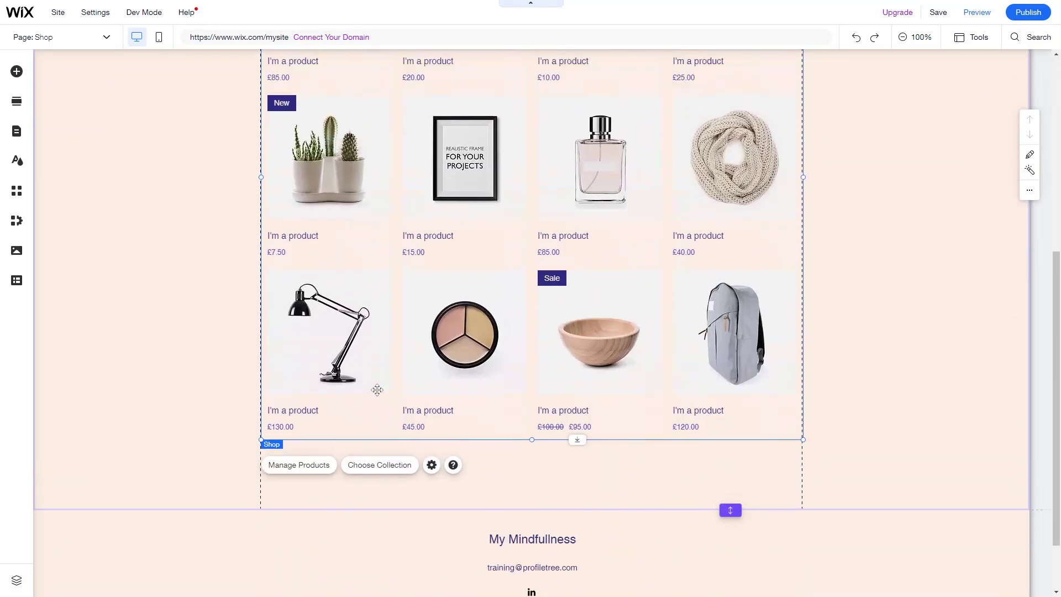
scroll(377, 390, down, 3)
scroll(376, 391, down, 3)
scroll(370, 431, up, 5)
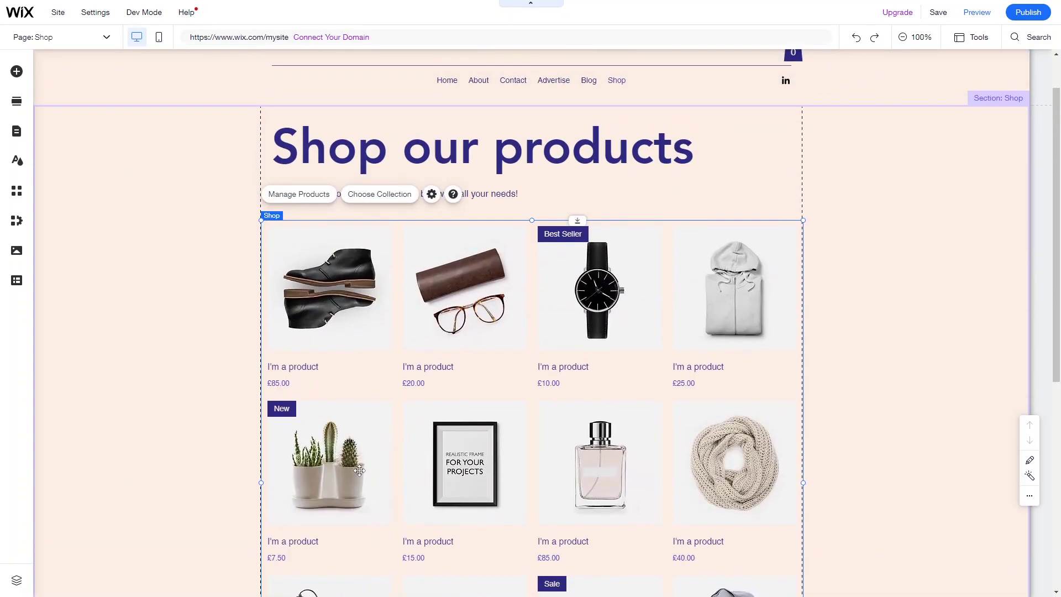
Step: In the product gallery's layout settings, try stretching it to full width, revert that, and choose the display style with centred product info
click(426, 274)
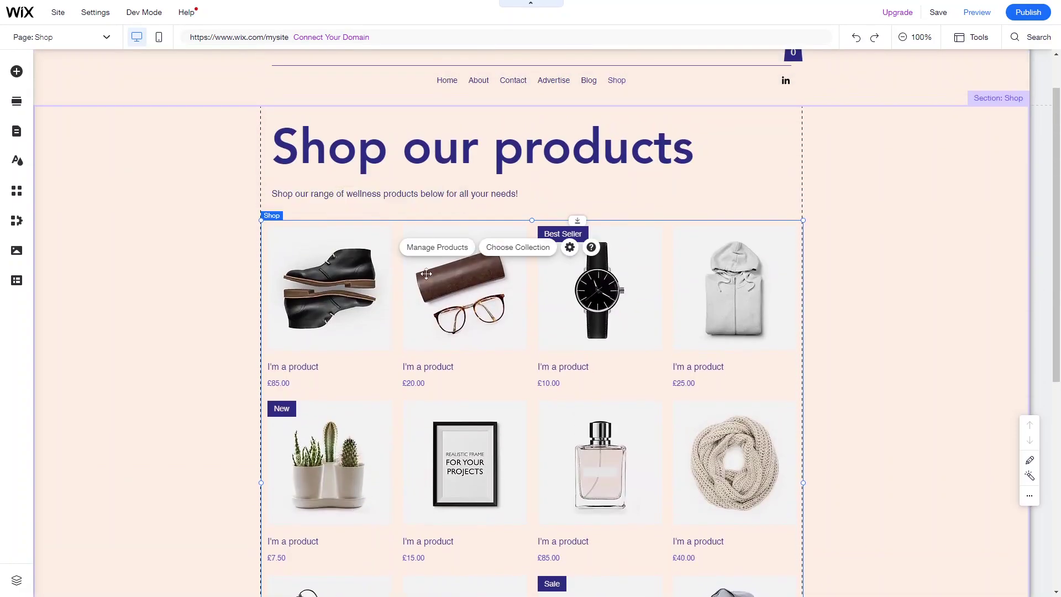
click(193, 243)
click(398, 235)
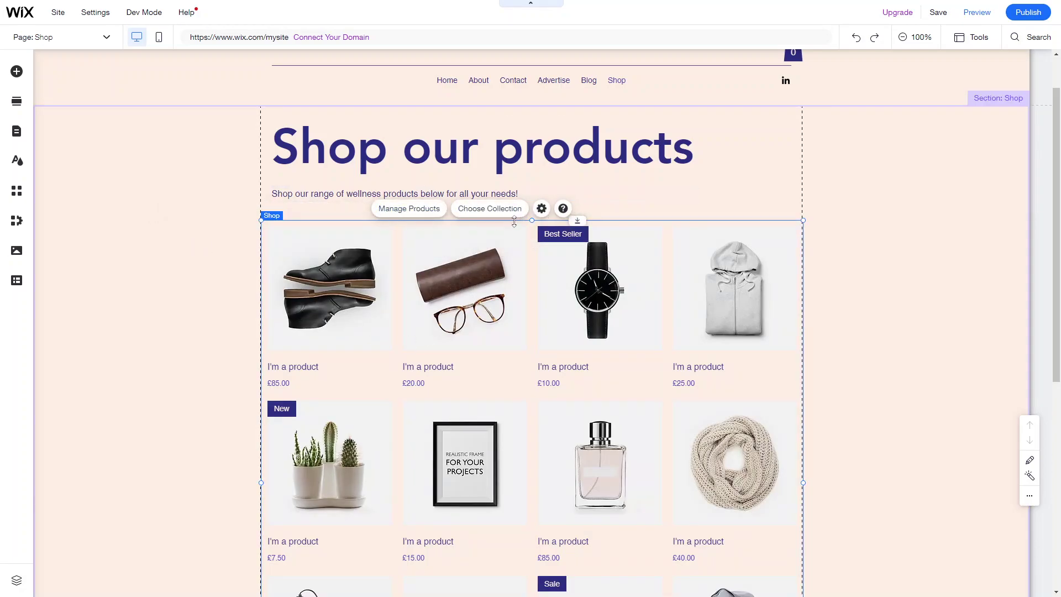
click(545, 213)
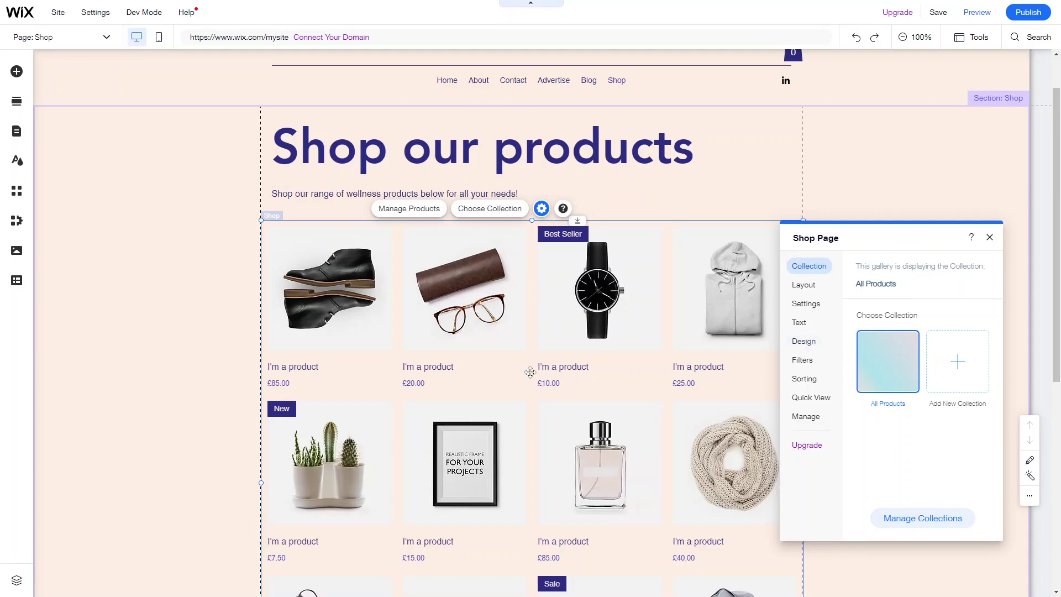
scroll(530, 371, up, 1)
scroll(529, 372, down, 1)
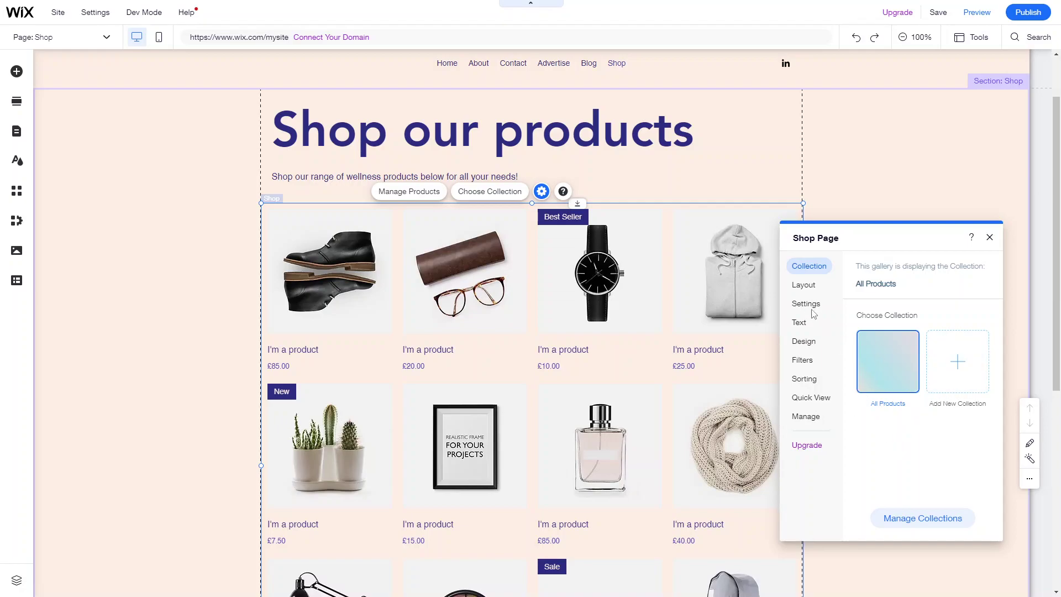
click(803, 286)
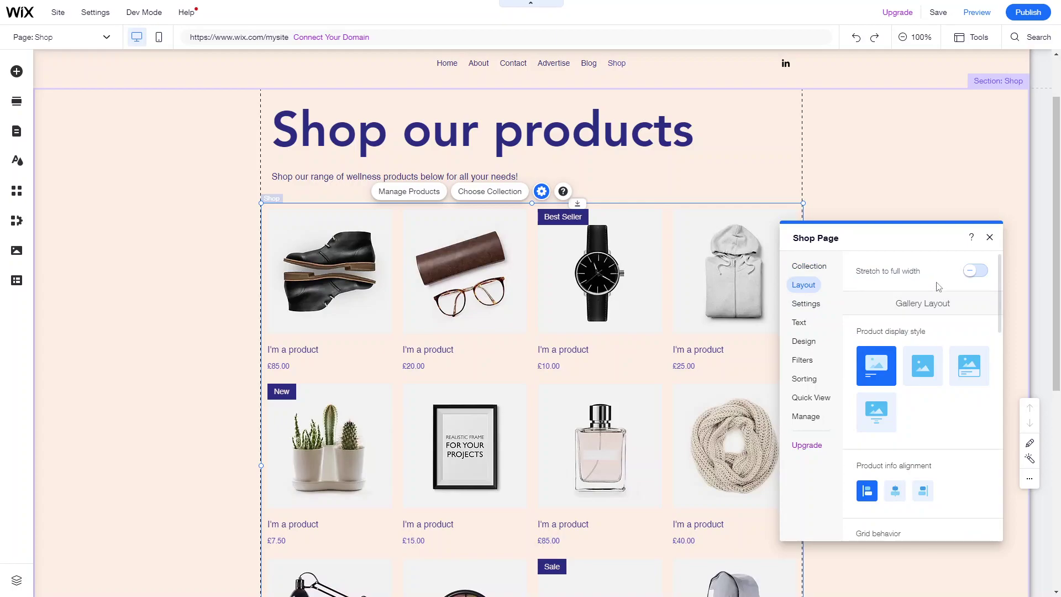
scroll(914, 407, down, 2)
scroll(915, 401, up, 2)
click(976, 271)
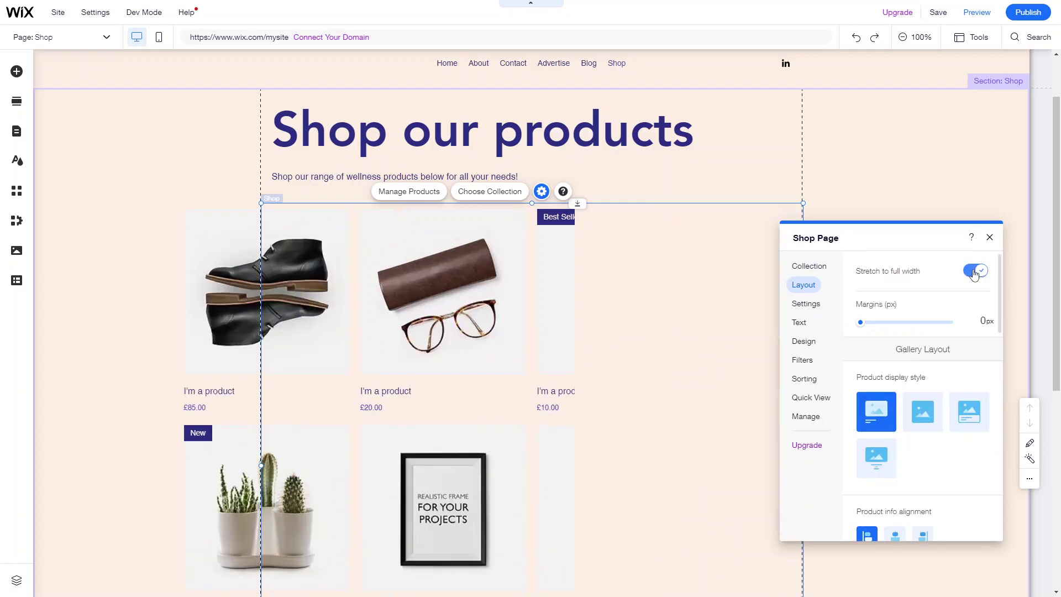
click(976, 270)
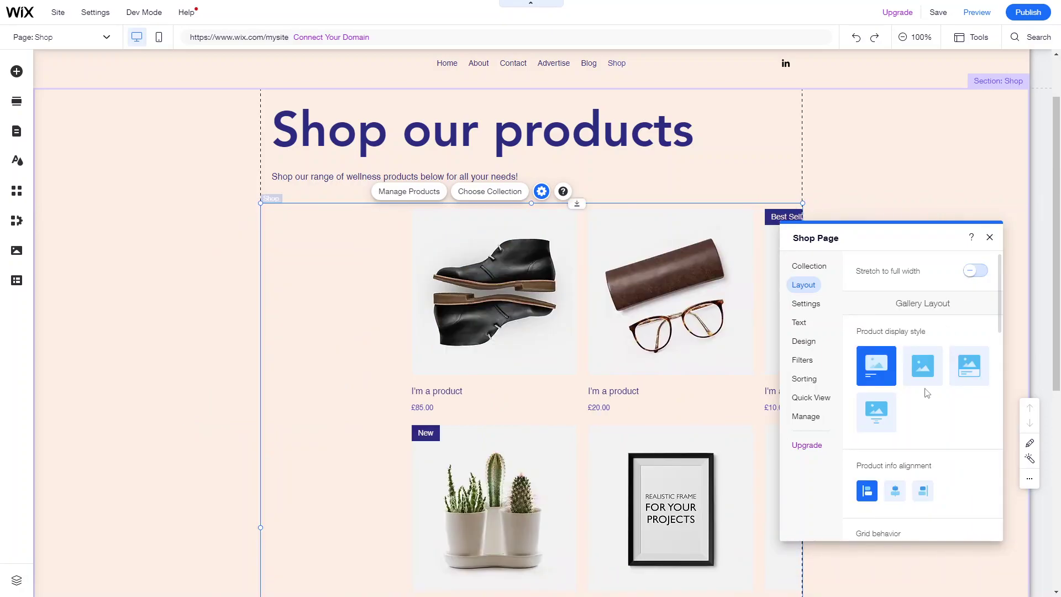
click(876, 426)
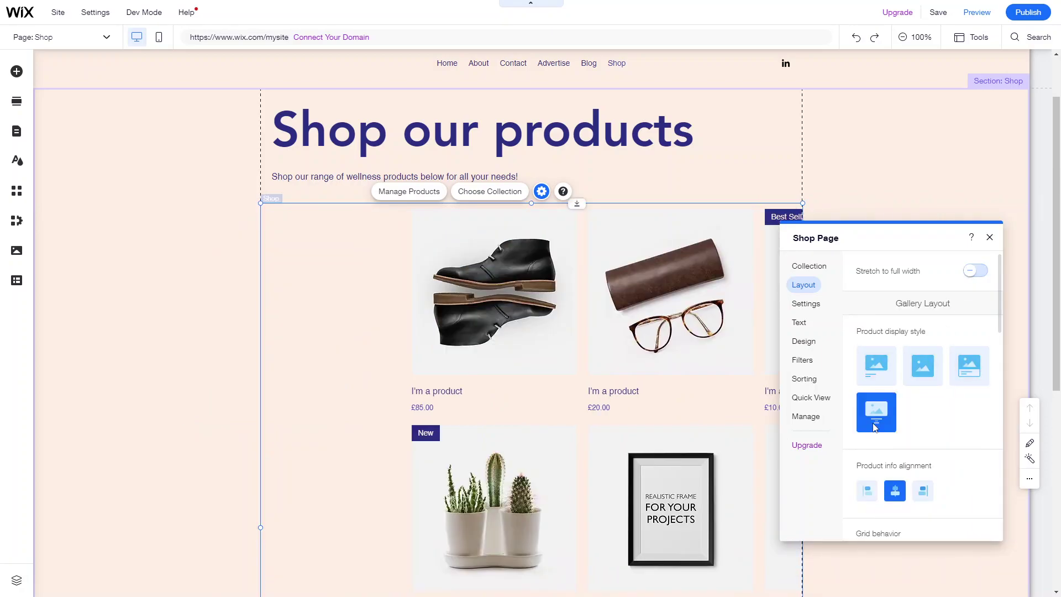
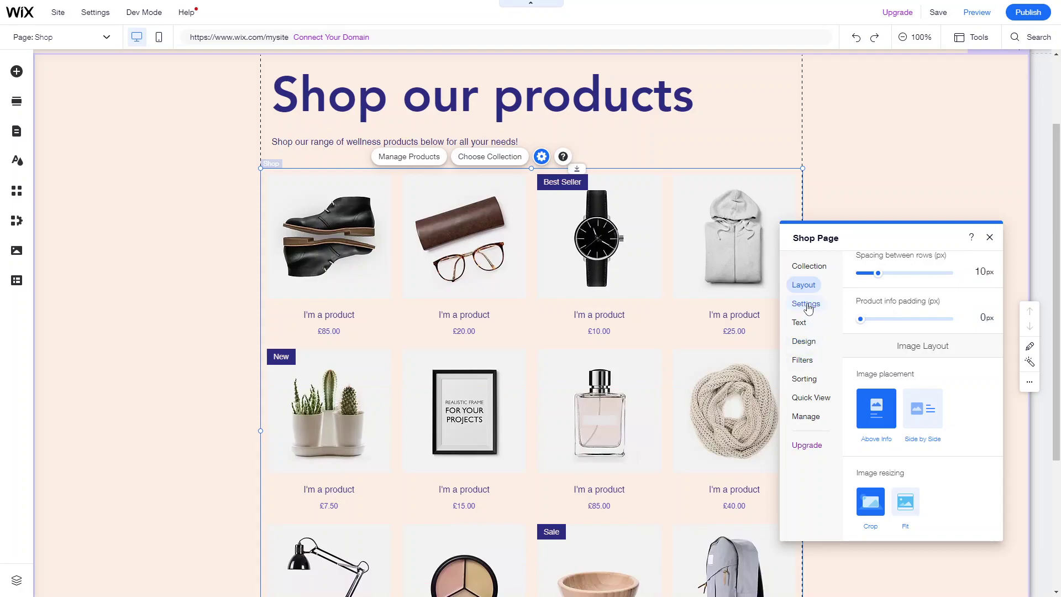
Step: In the gallery's display settings, hide the name and price divider and try switching the product ribbon off and on again
click(807, 304)
scroll(876, 320, up, 2)
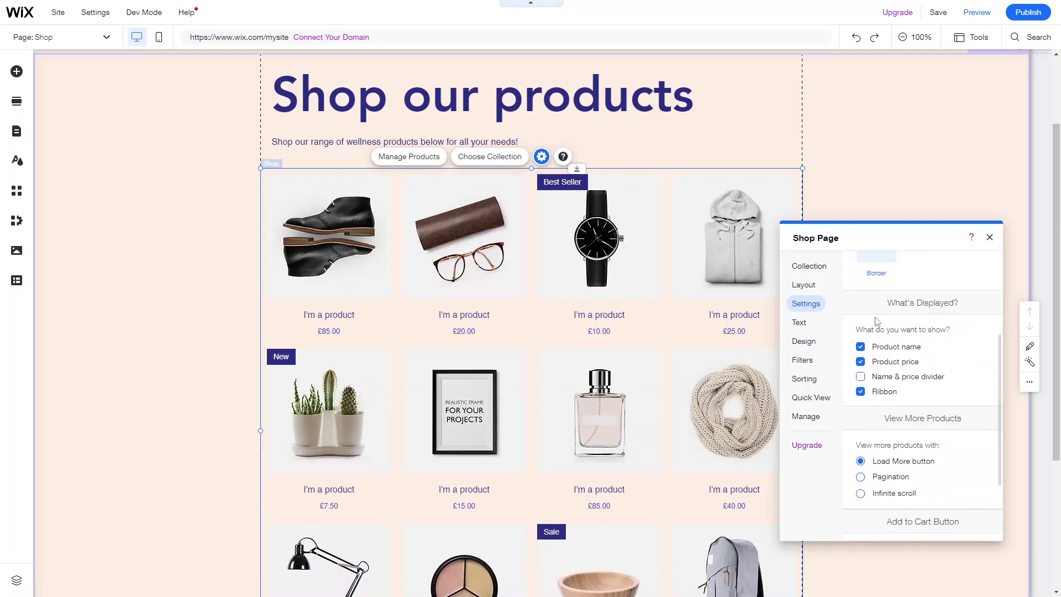
scroll(875, 321, up, 3)
scroll(876, 322, down, 2)
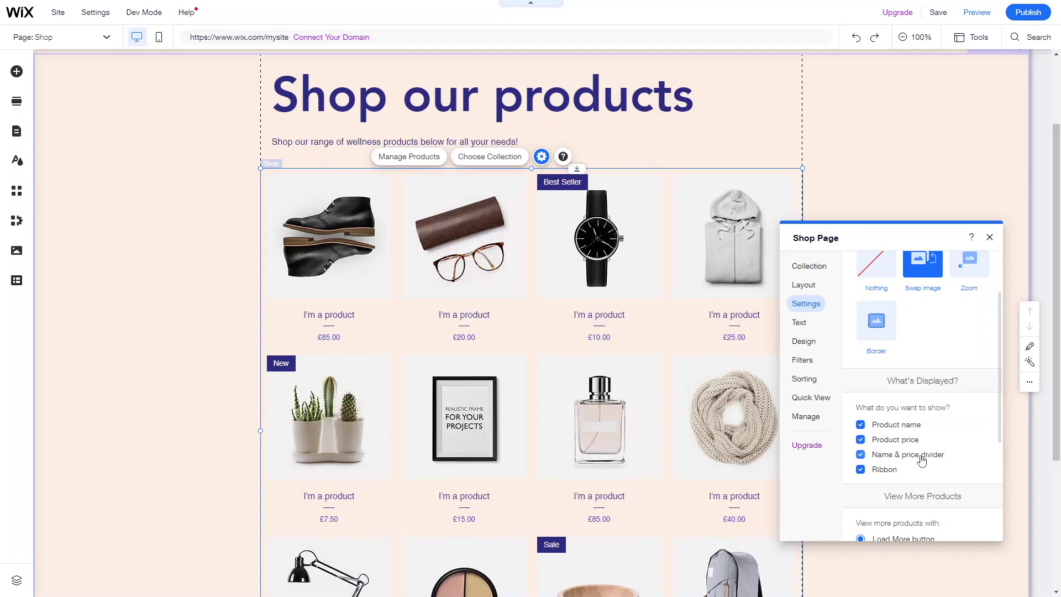
click(919, 455)
click(874, 473)
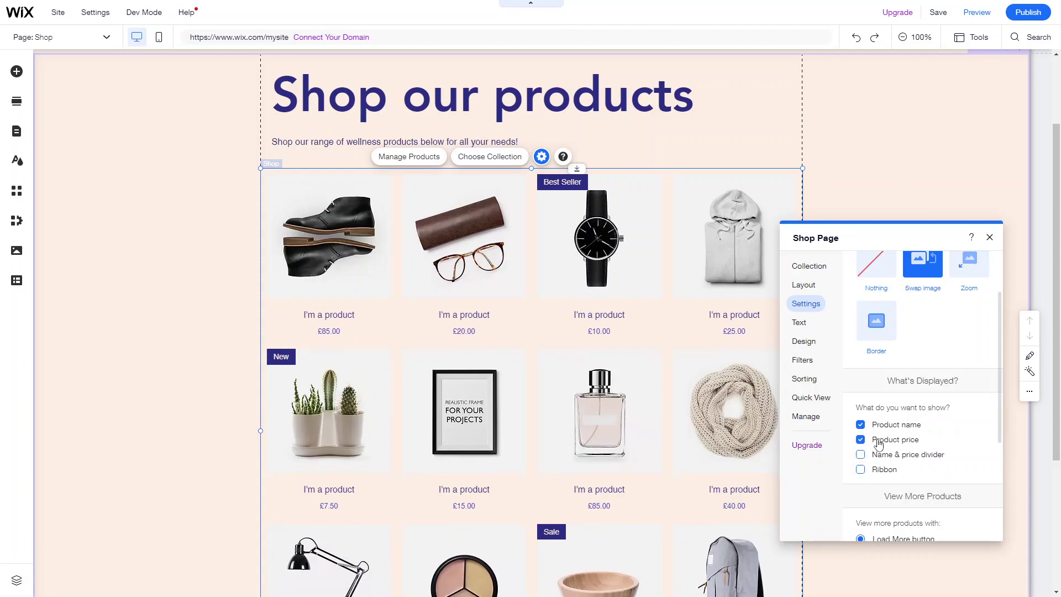
click(884, 469)
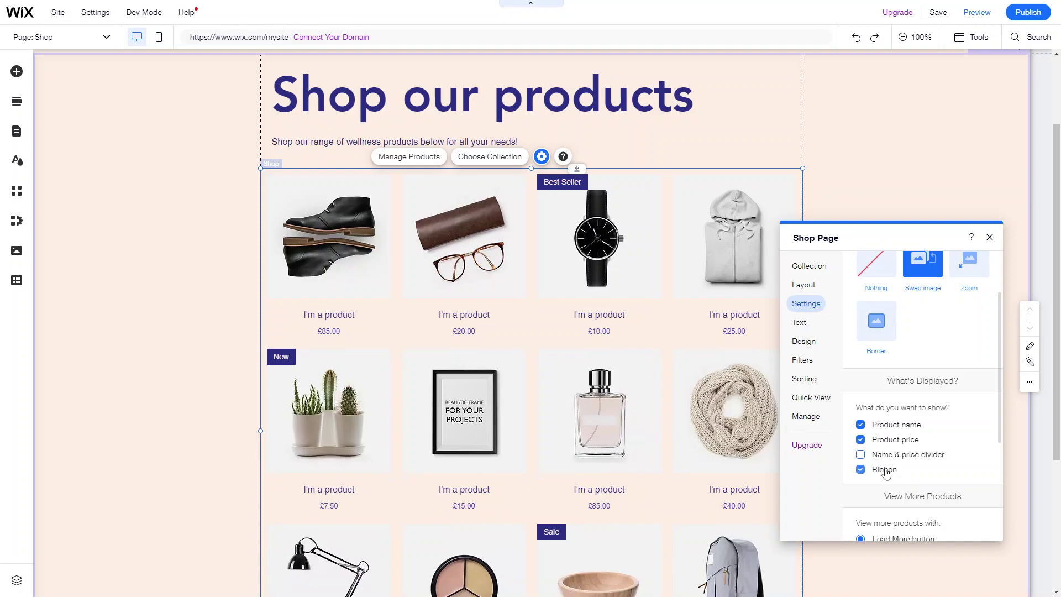
scroll(885, 472, down, 3)
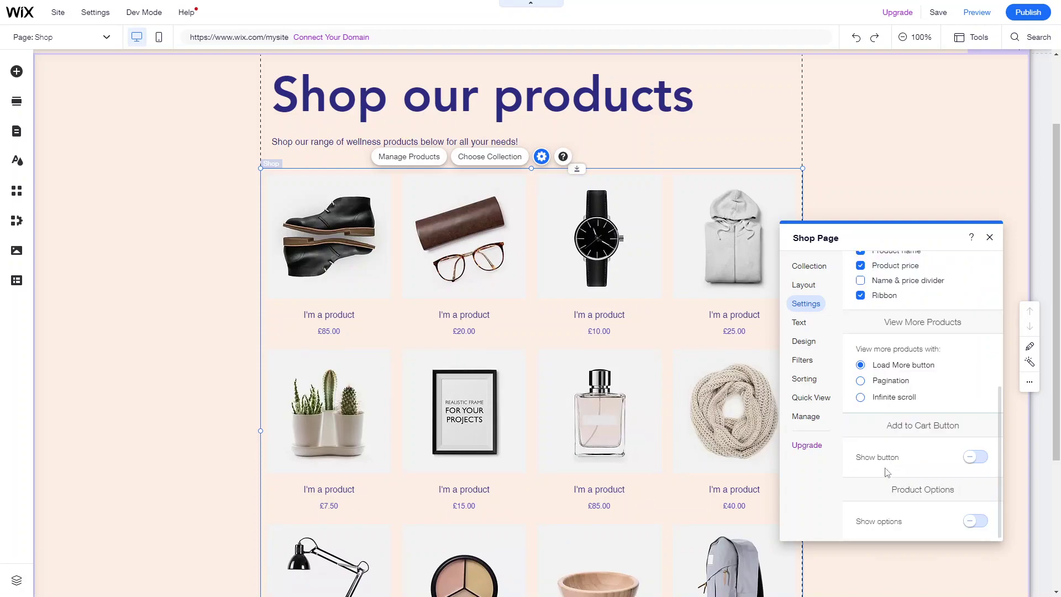
scroll(697, 454, down, 4)
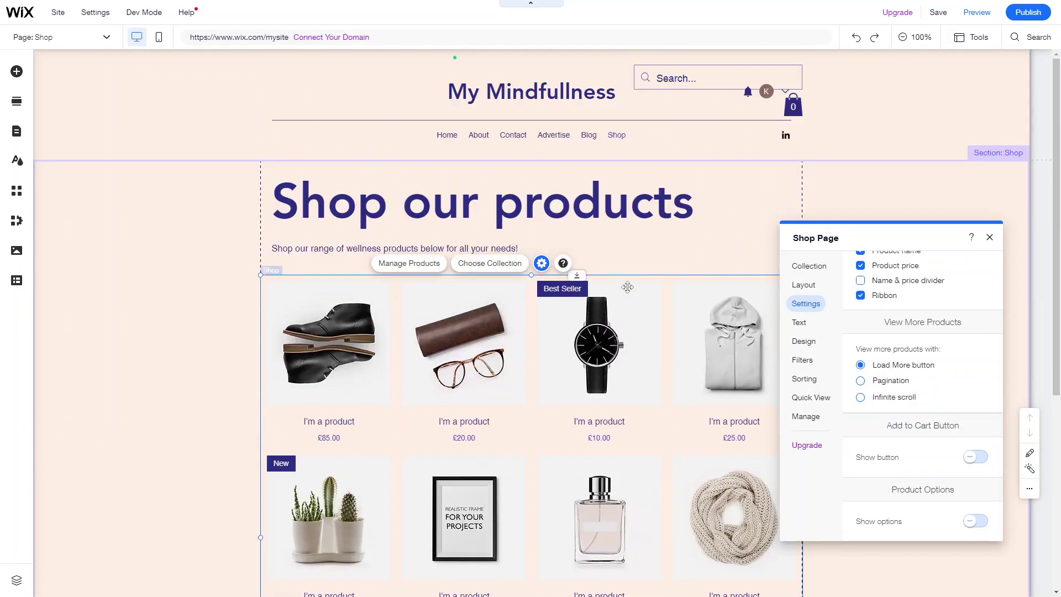
Step: Turn on product filters for the gallery and check how they fit on the Shop page
click(803, 361)
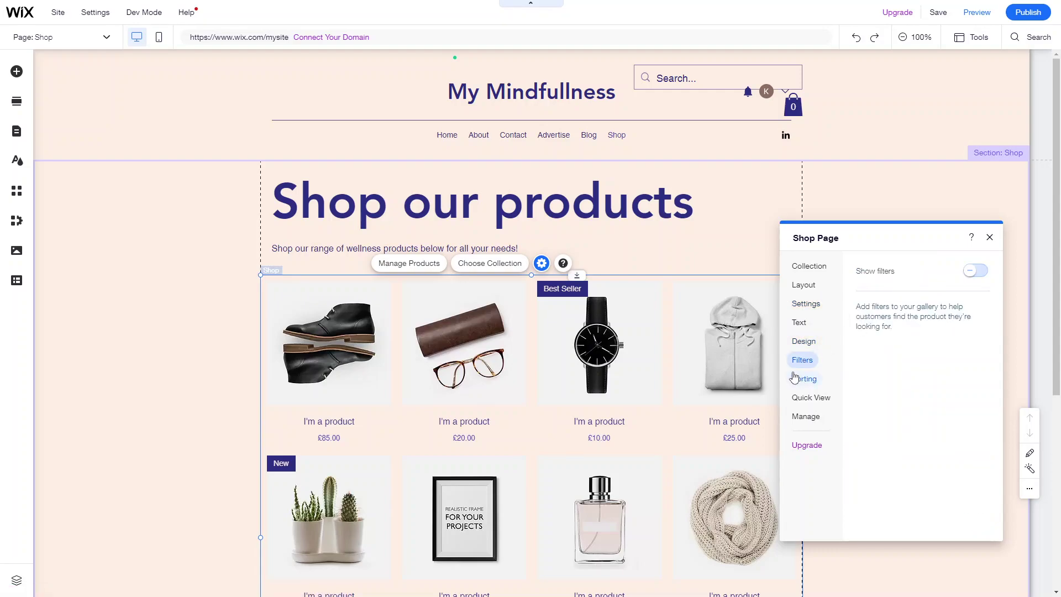
click(977, 272)
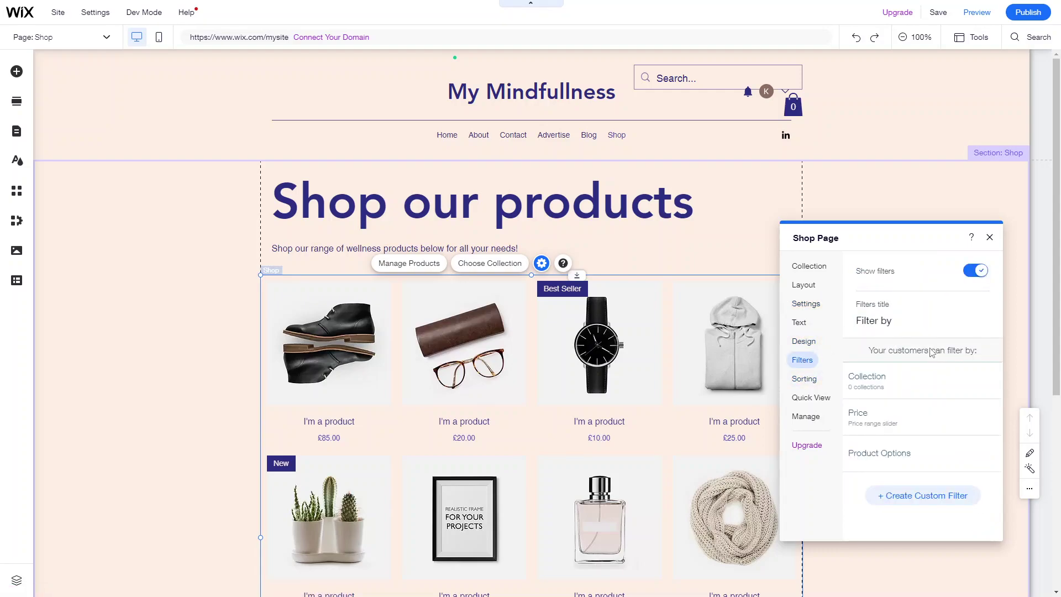
scroll(660, 462, down, 3)
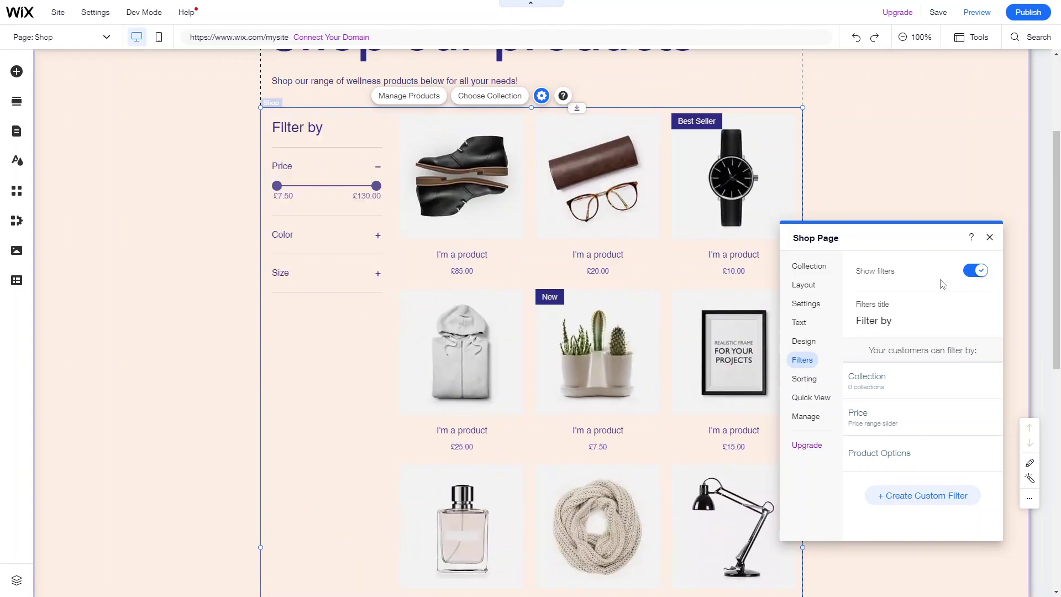
scroll(553, 259, up, 2)
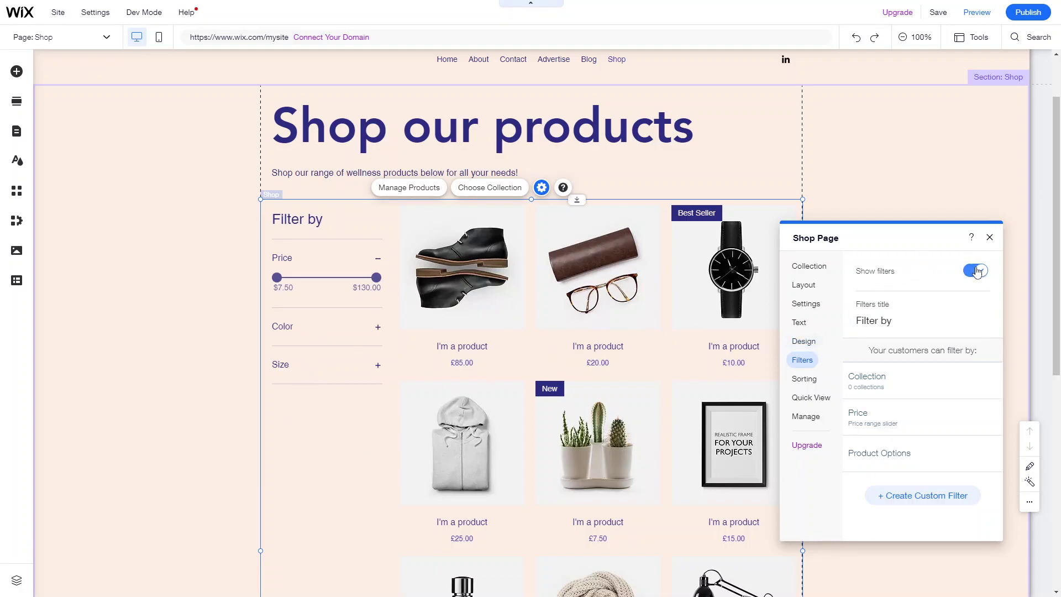
scroll(482, 361, down, 6)
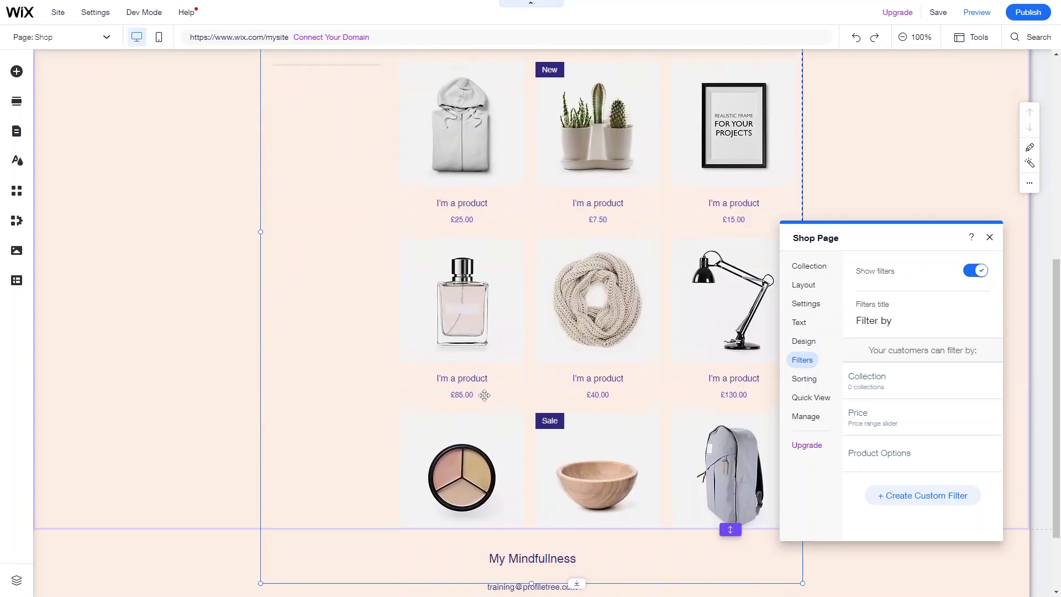
scroll(482, 361, up, 6)
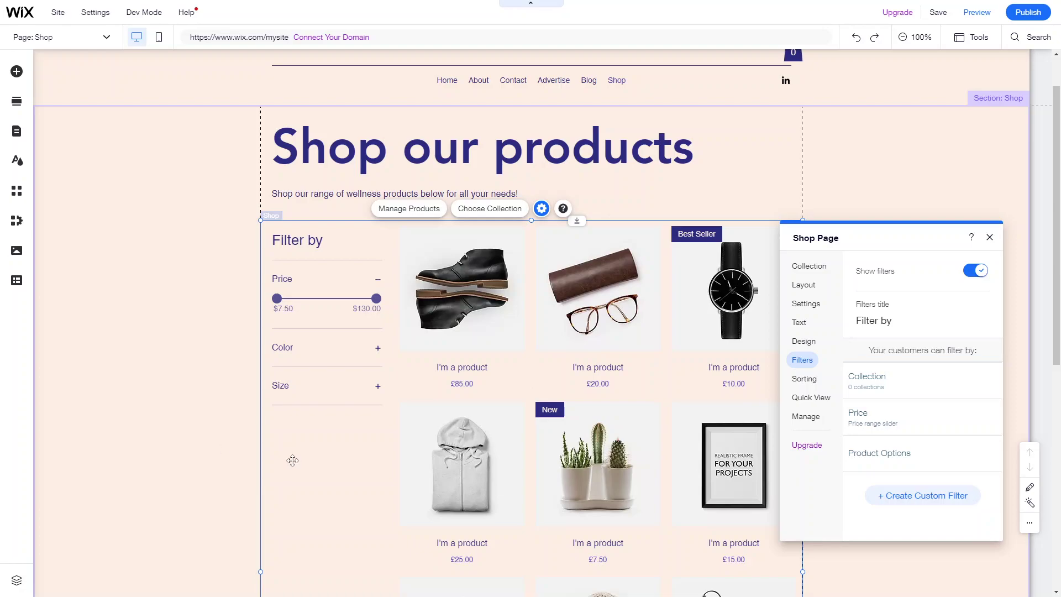
Step: Turn on the gallery's sorting options and move the settings window clear of the products to check the sort control
click(803, 378)
click(965, 274)
click(976, 275)
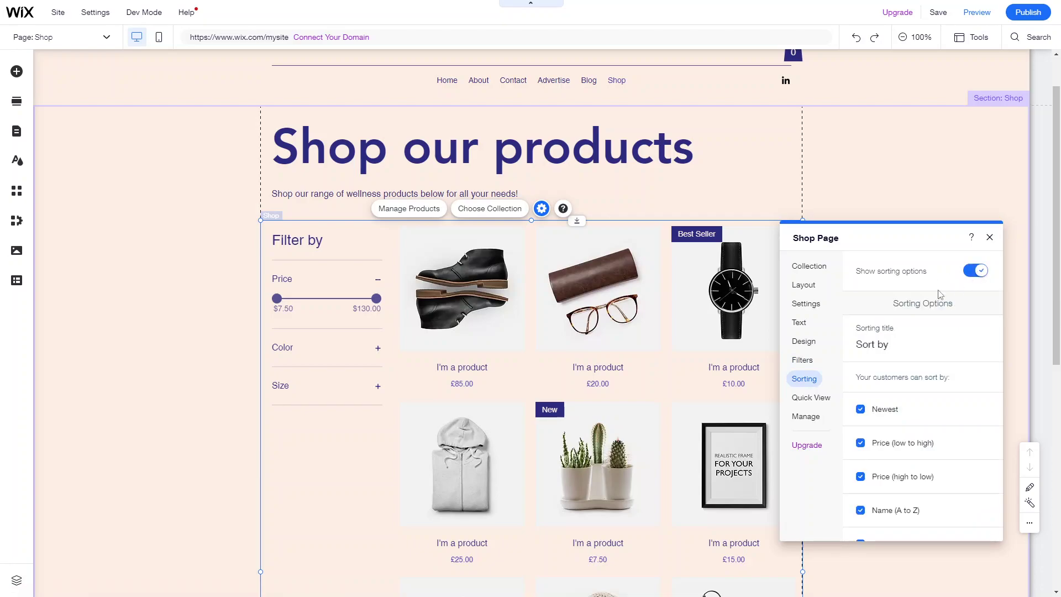
scroll(895, 414, down, 1)
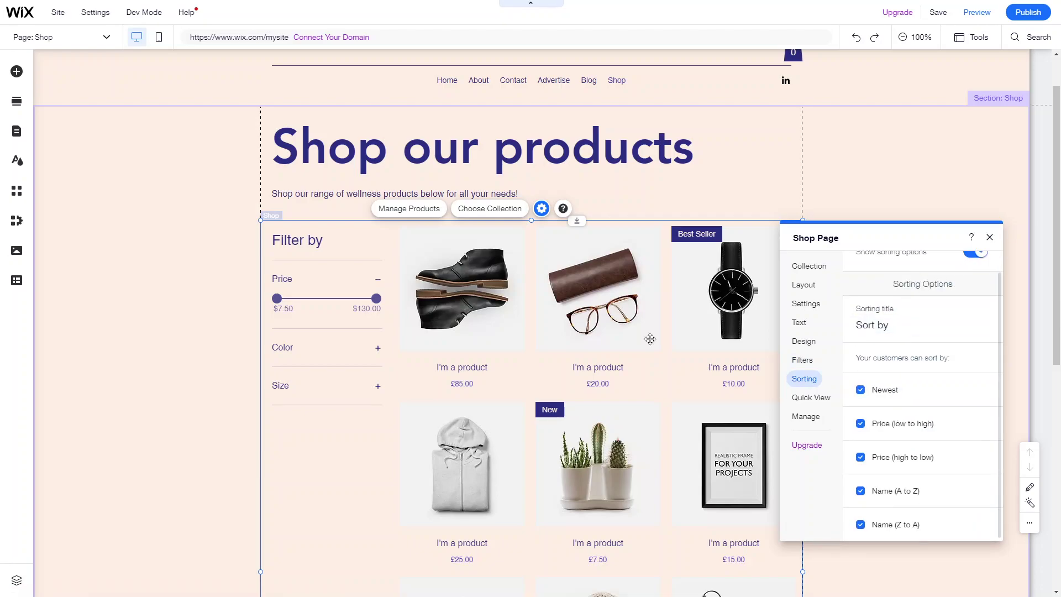
drag(825, 232, 851, 137)
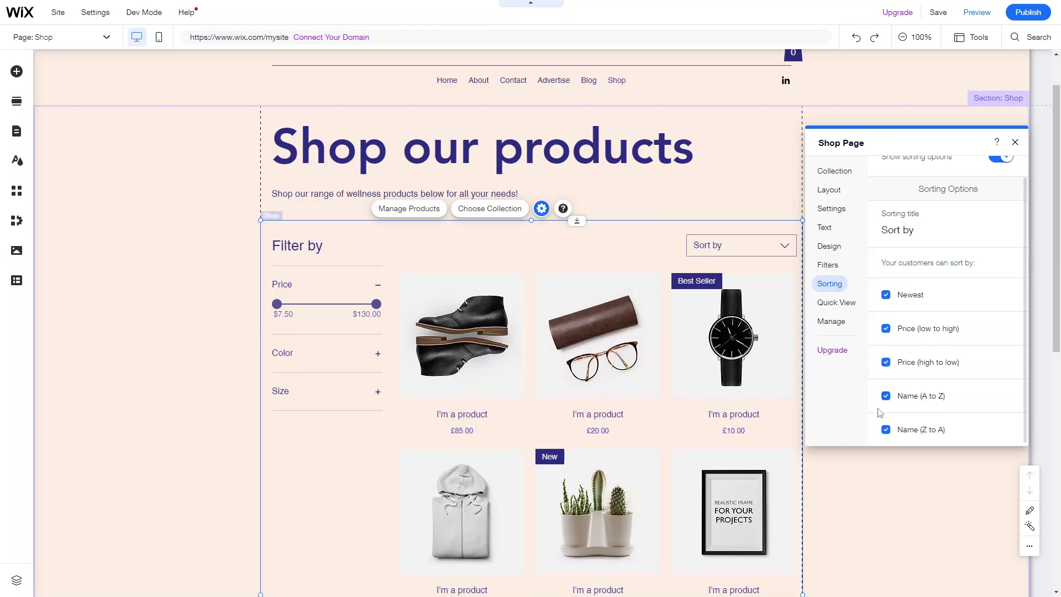
click(773, 248)
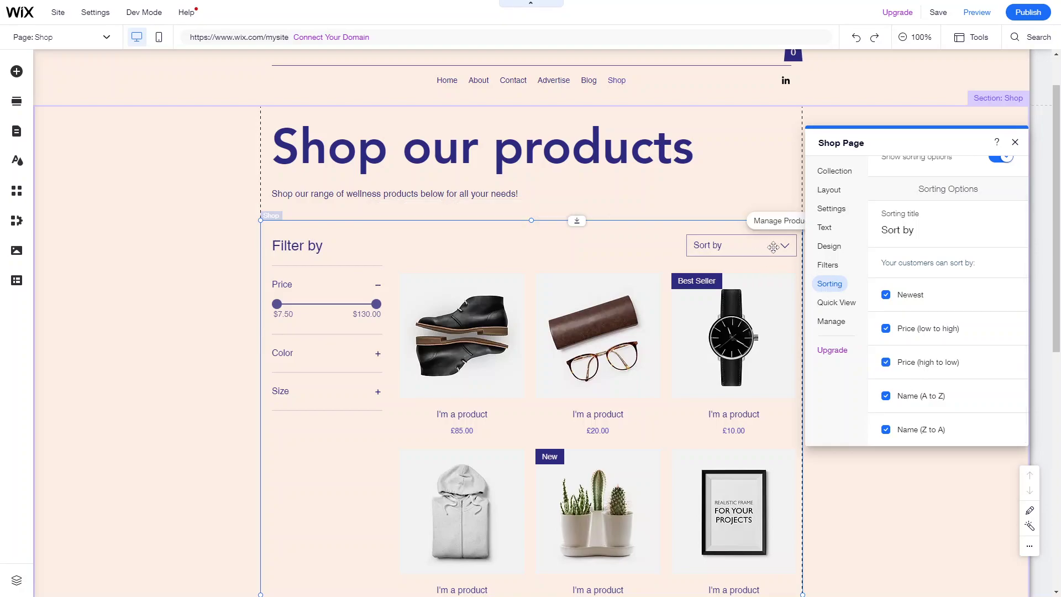
scroll(879, 282, up, 1)
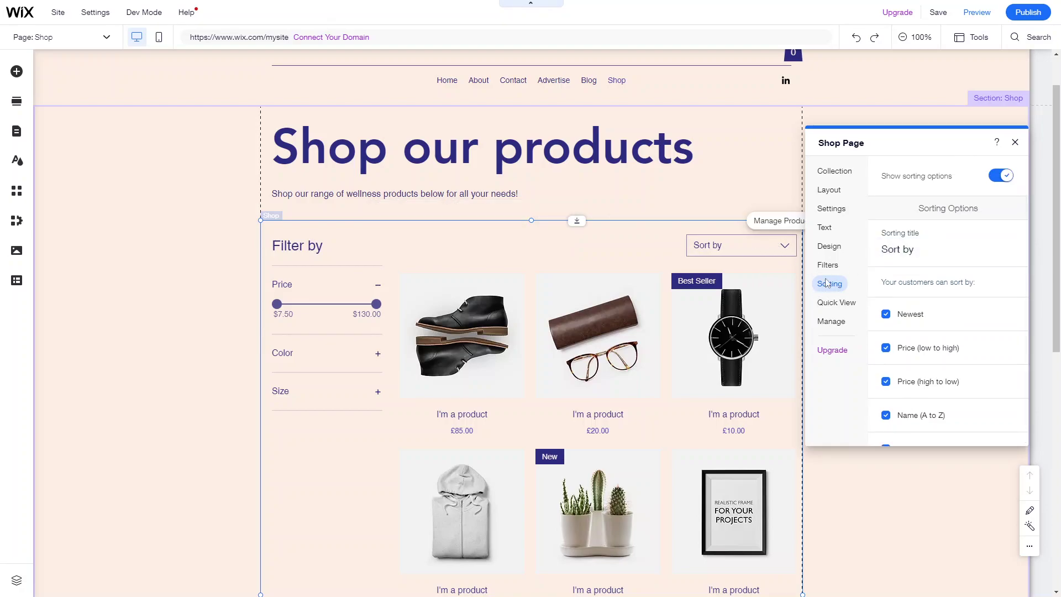
Step: Review the product gallery's design options for colours, fonts, ribbons and dividers, and check its out-of-stock and load-more text settings
click(830, 246)
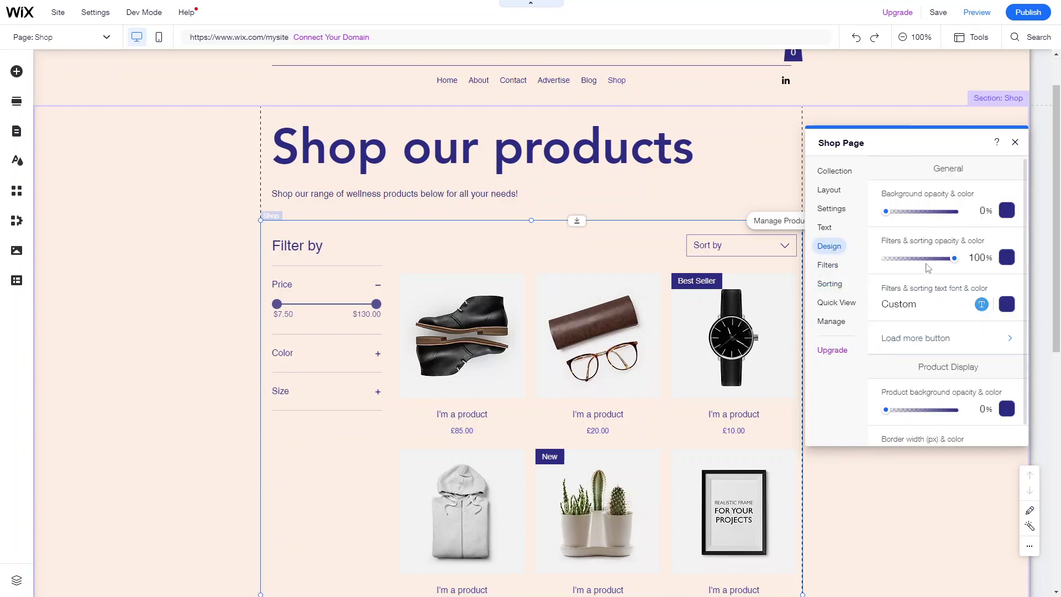
scroll(926, 273, down, 1)
scroll(939, 299, down, 5)
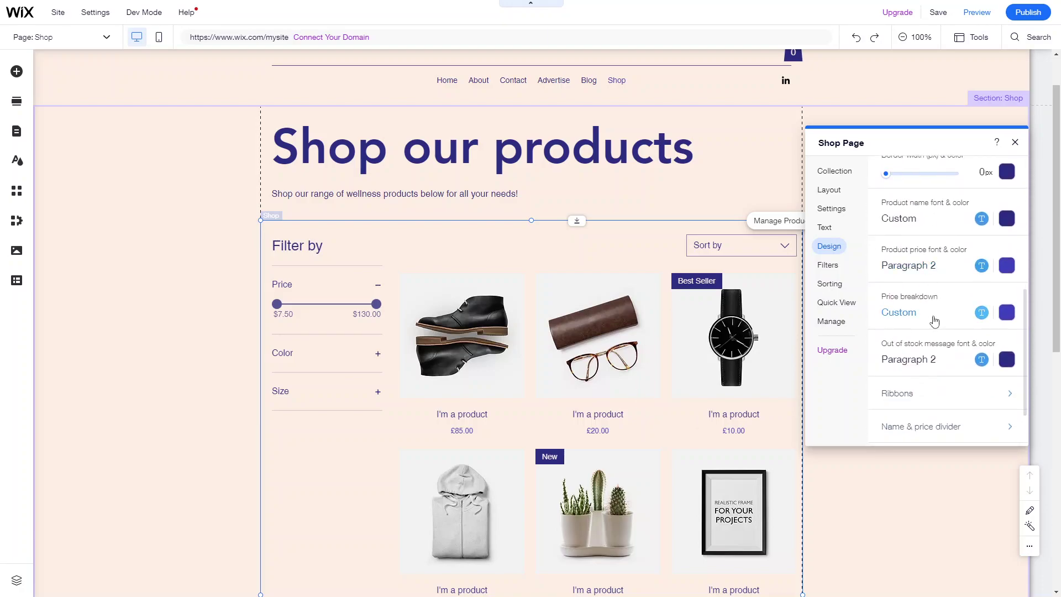
scroll(916, 347, down, 1)
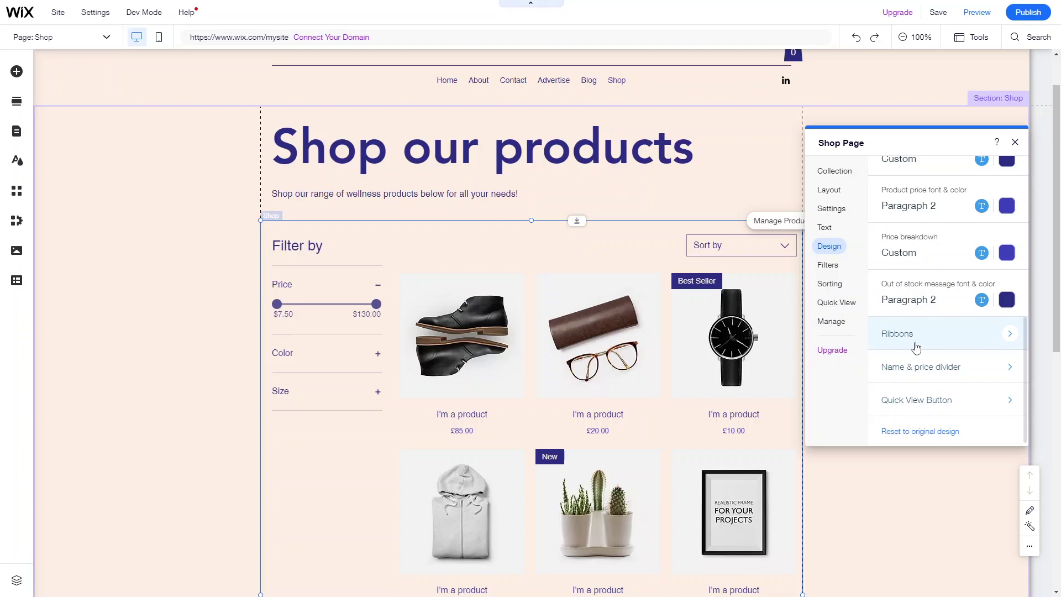
scroll(874, 276, up, 1)
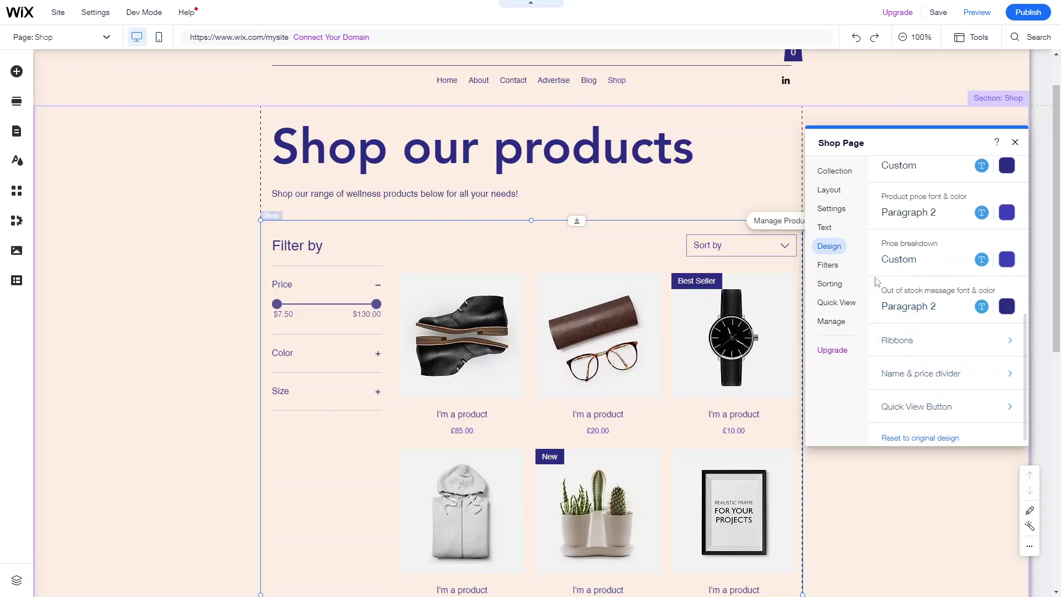
click(824, 230)
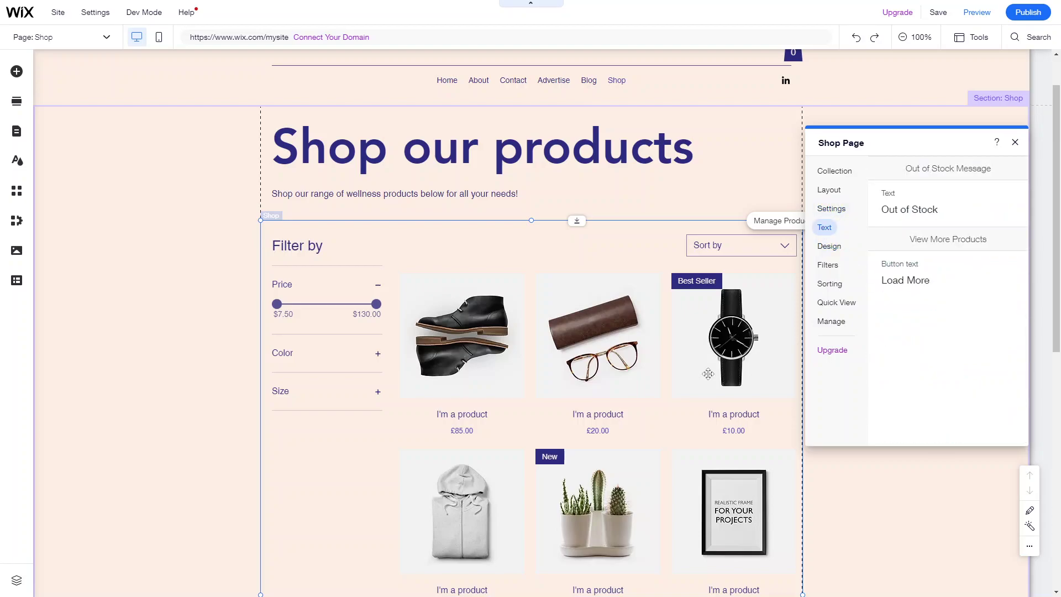
Step: Look over the Shop page's full product gallery and its collection settings, close the gallery settings and check the page with the gallery deselected
scroll(654, 464, down, 8)
scroll(654, 463, up, 9)
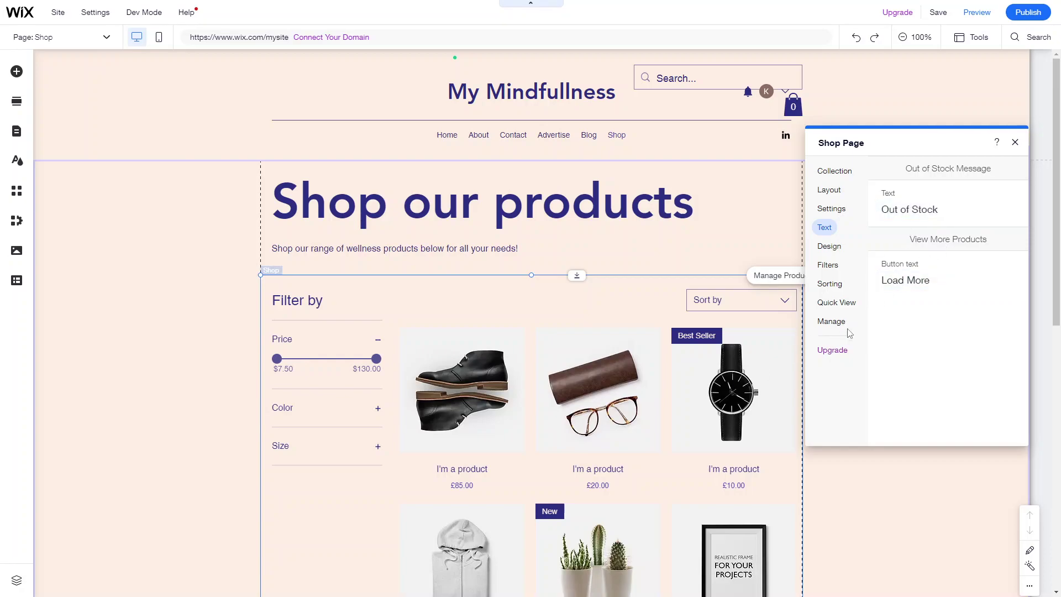
scroll(700, 420, down, 3)
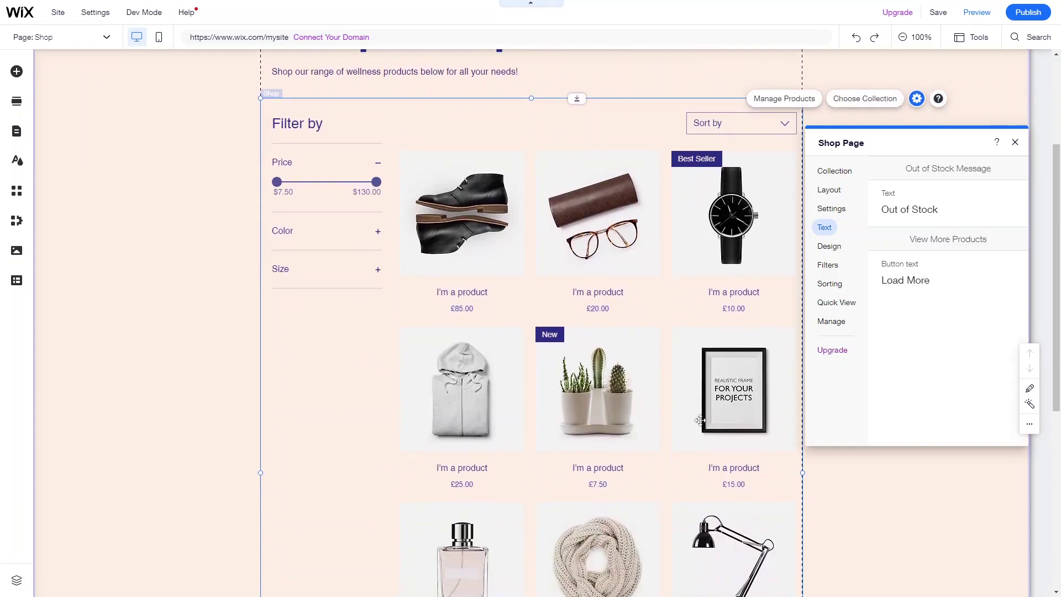
scroll(700, 420, up, 1)
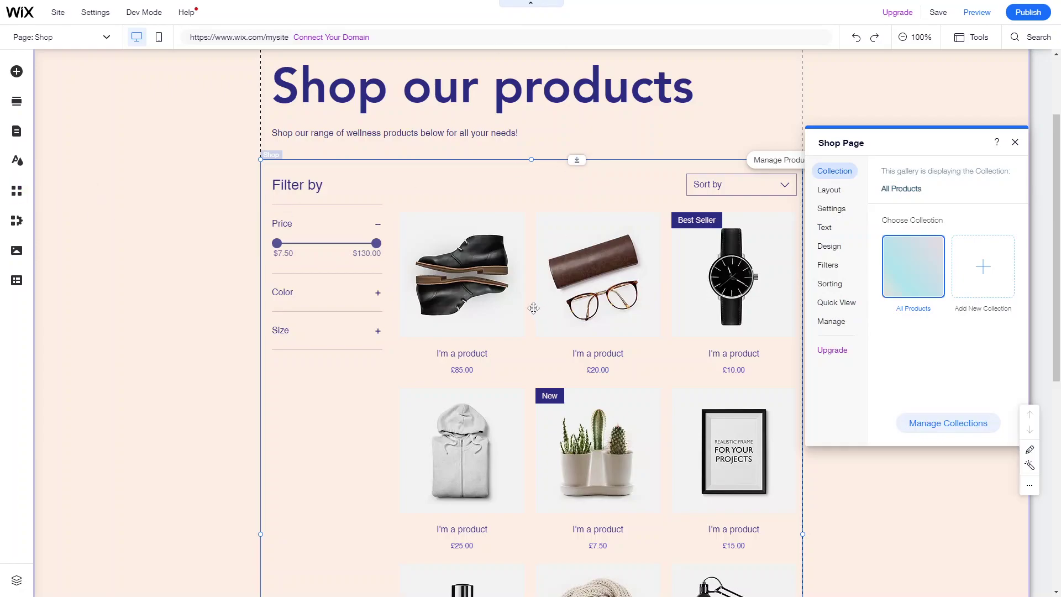
scroll(534, 308, up, 2)
scroll(534, 308, down, 2)
scroll(533, 308, up, 1)
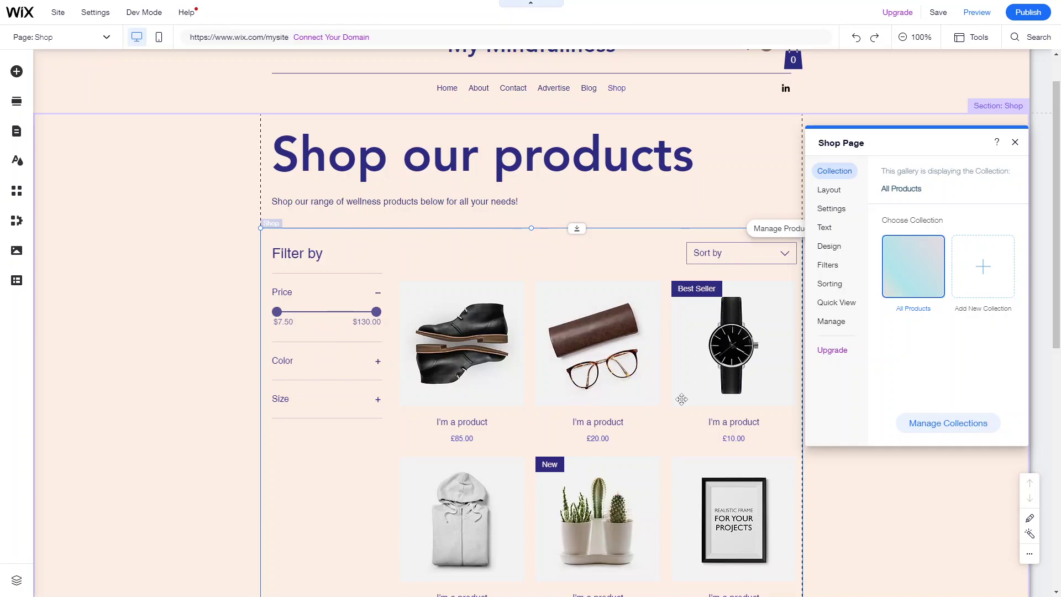
scroll(682, 399, down, 8)
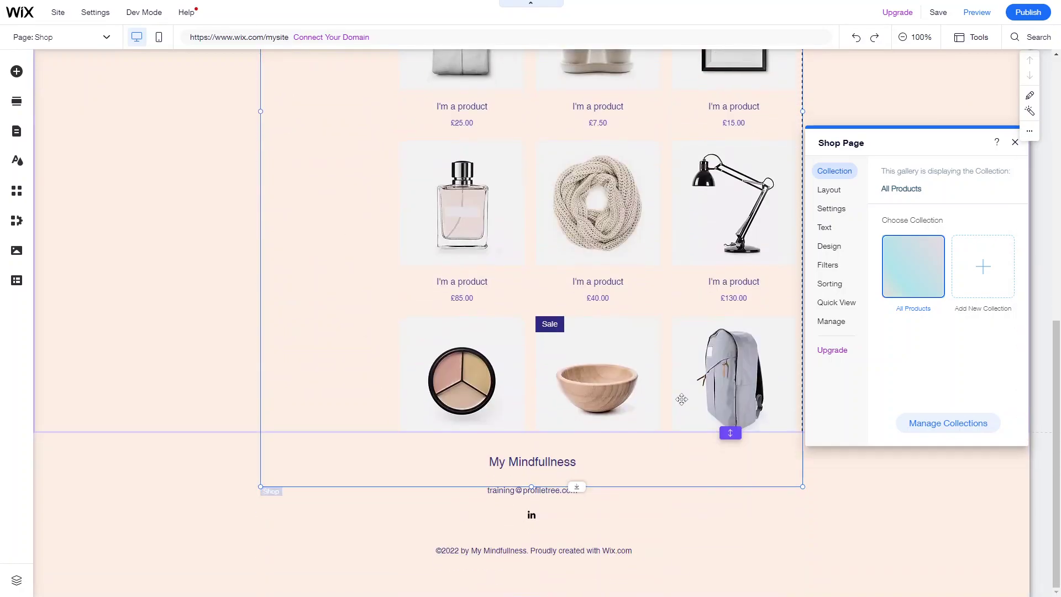
scroll(682, 399, up, 10)
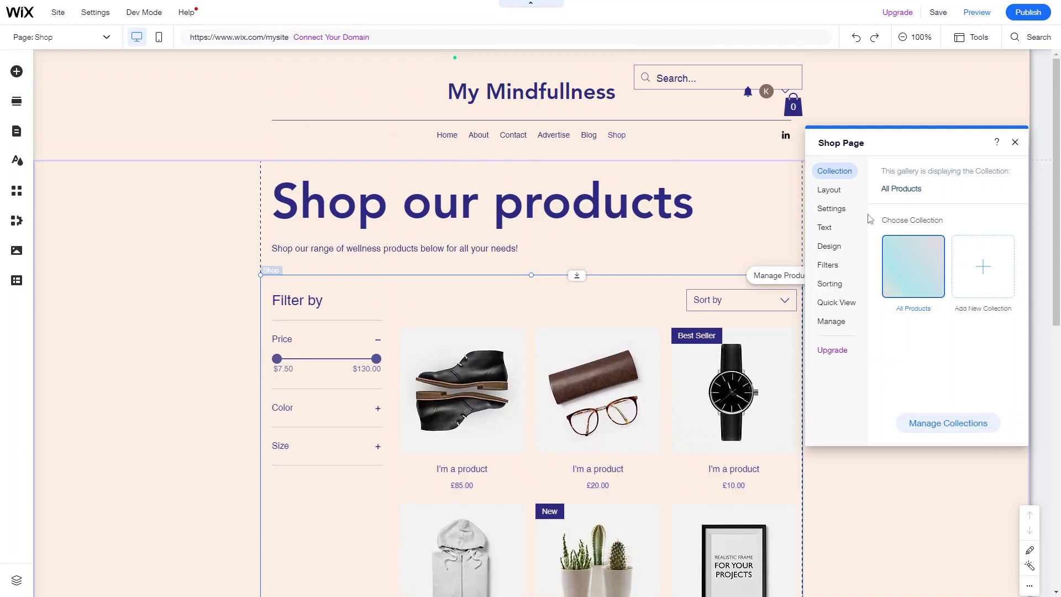
click(1015, 141)
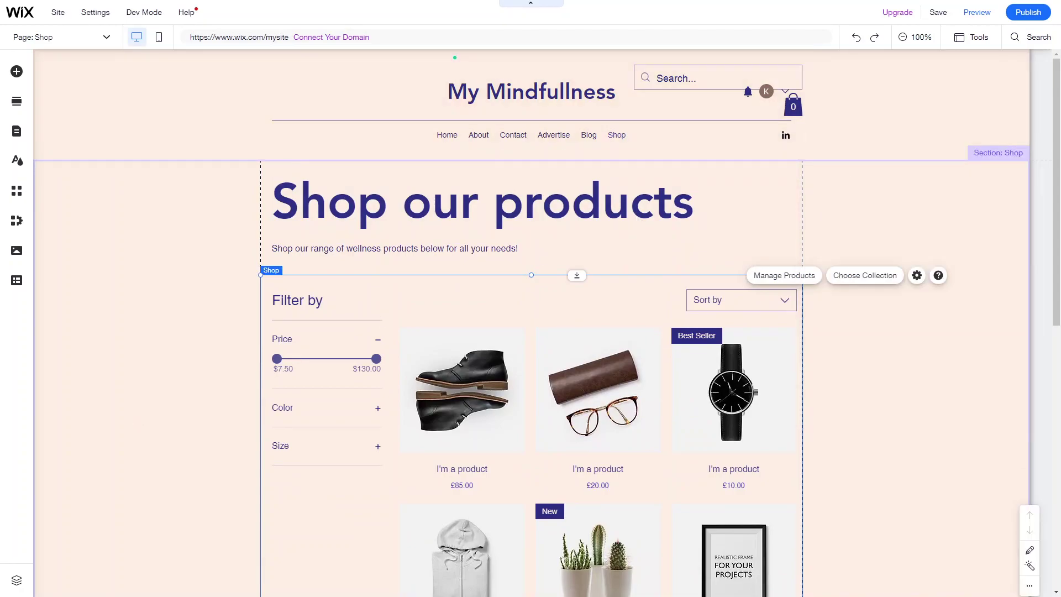
click(984, 132)
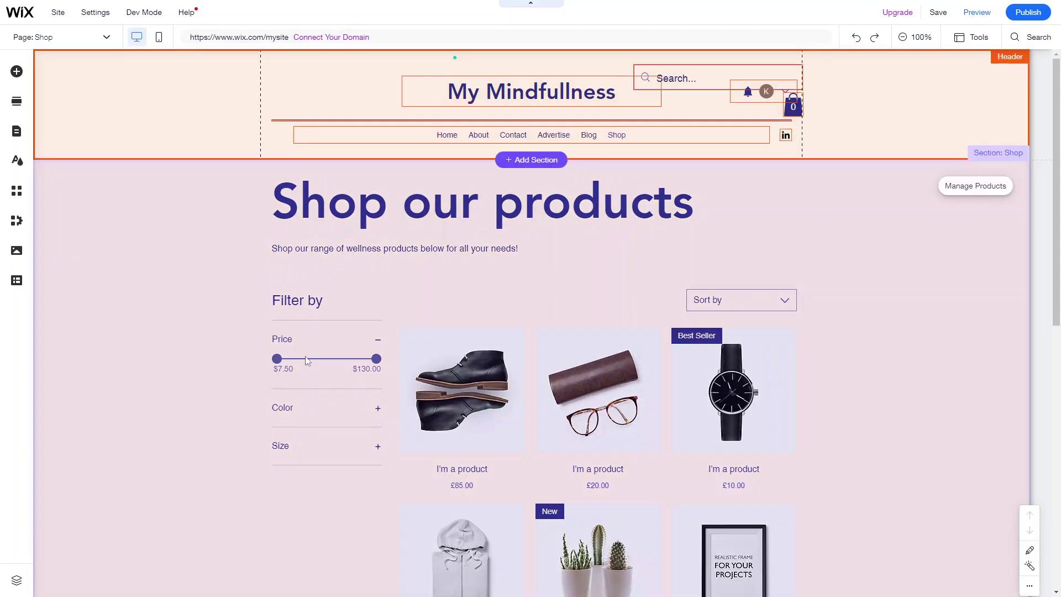
scroll(522, 399, down, 3)
scroll(522, 400, up, 3)
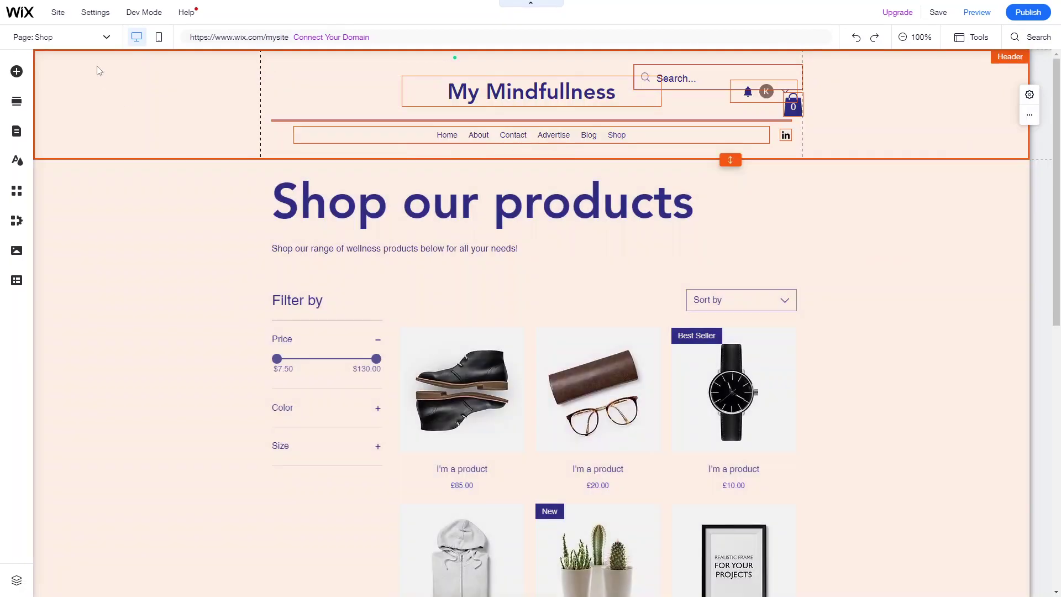
Step: Switch to the Product Page among the store pages and examine its image, description, purchase options and info sections
click(87, 44)
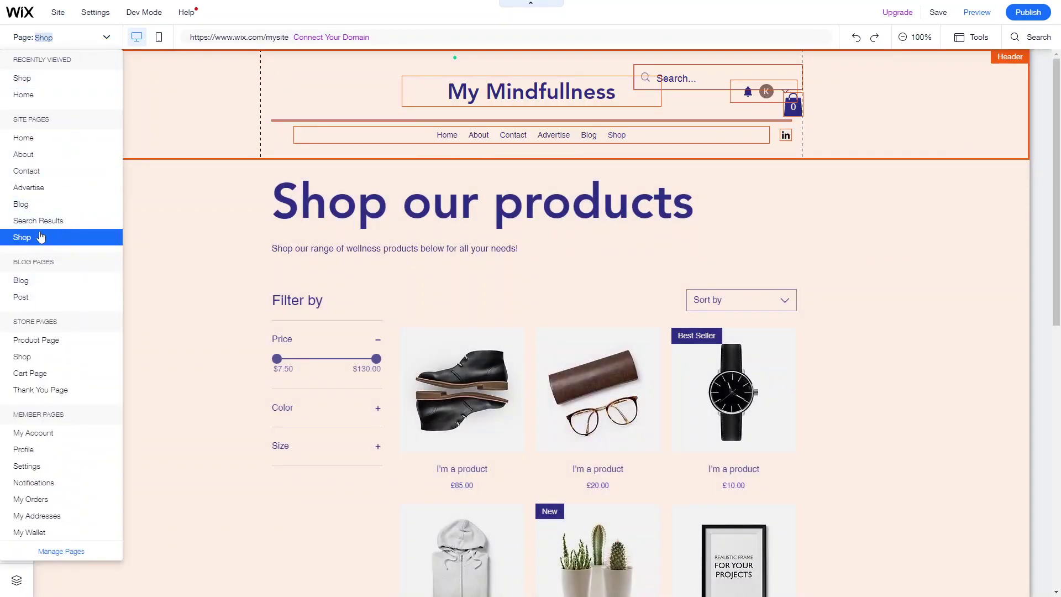
click(55, 341)
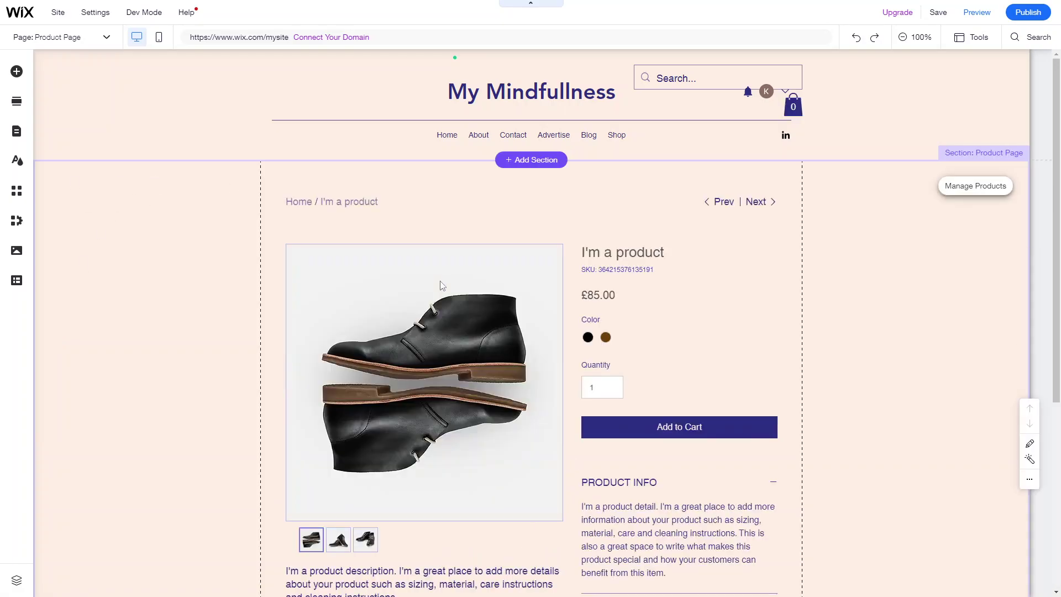
scroll(451, 353, down, 5)
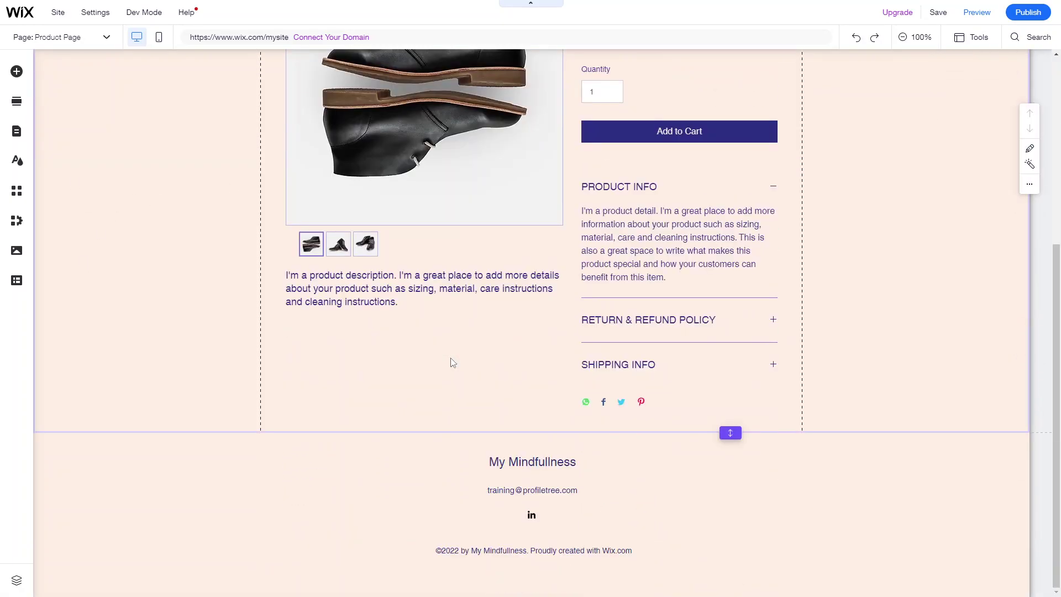
scroll(452, 362, up, 4)
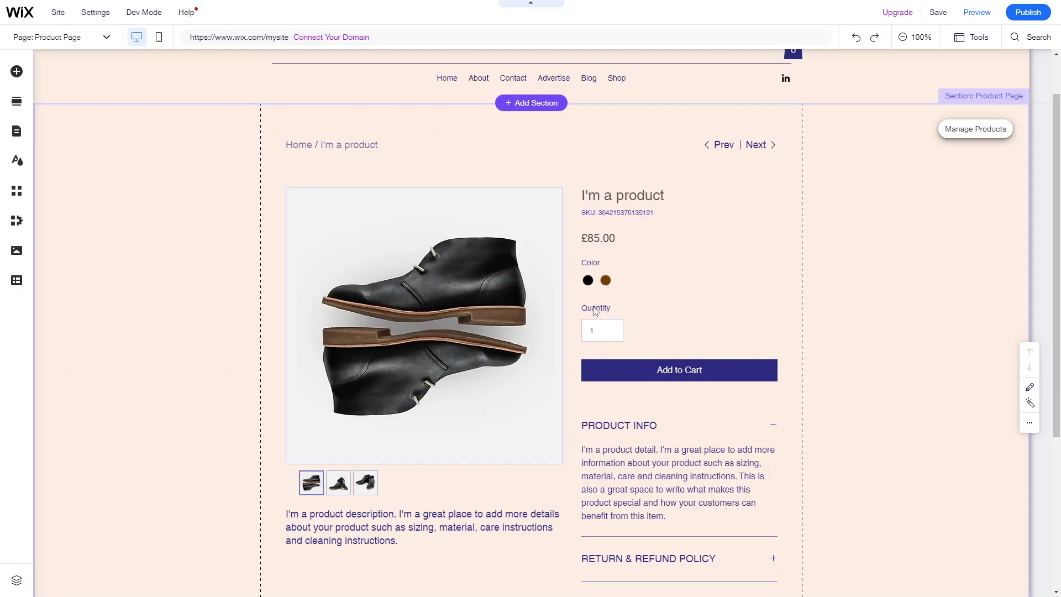
scroll(652, 406, down, 3)
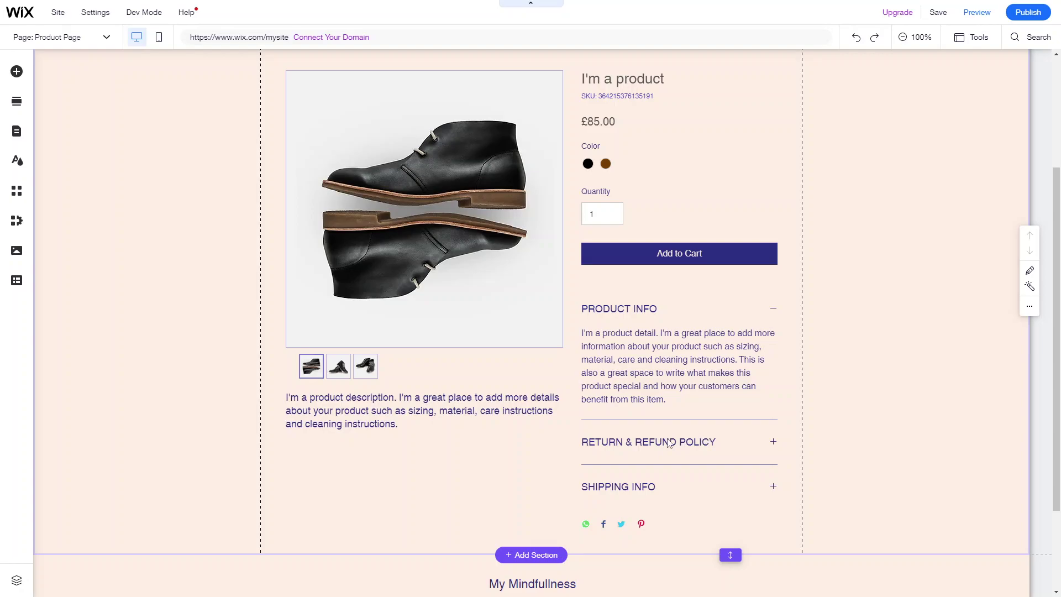
click(396, 409)
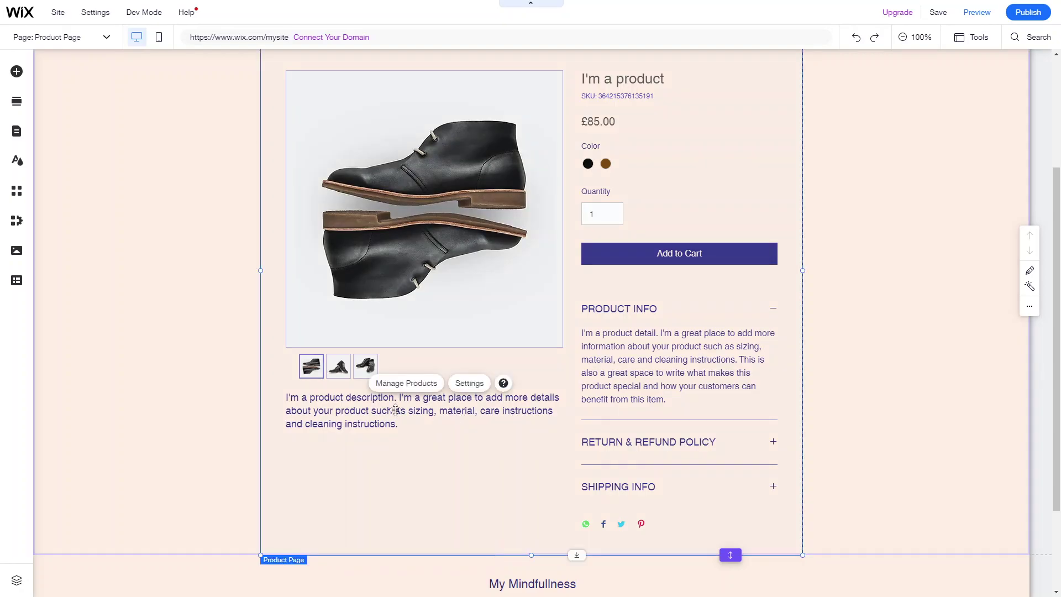
scroll(396, 409, up, 3)
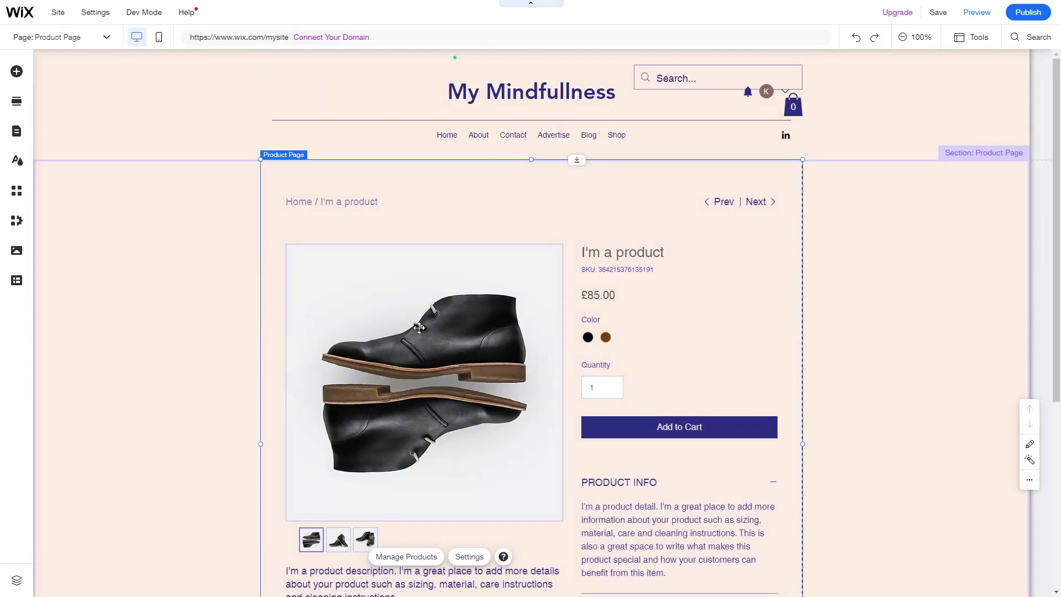
Step: Check the site's list of store pages and look over the product page from its heading to its sharing links
click(61, 37)
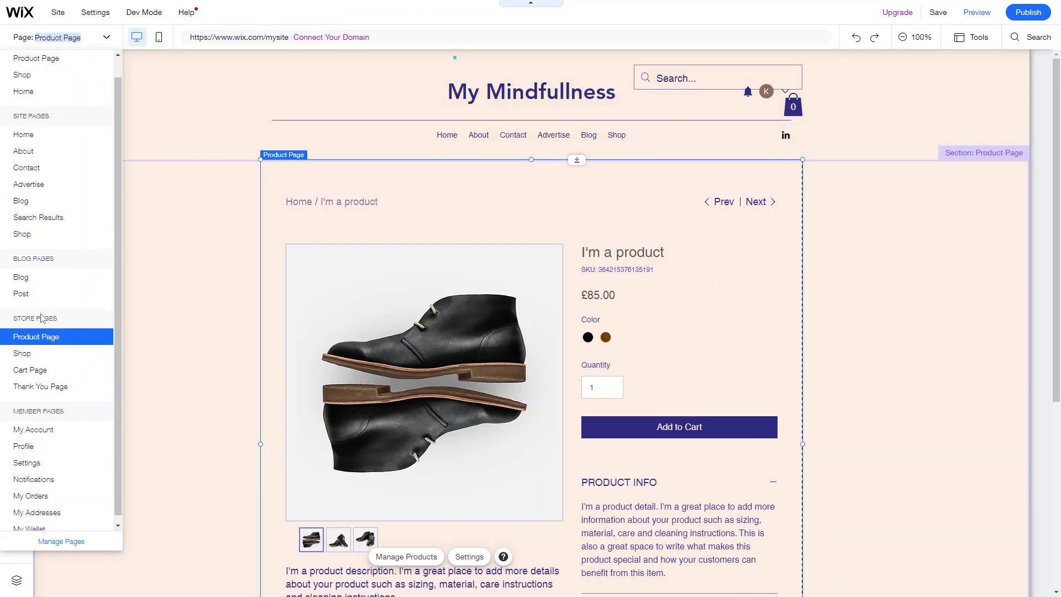
click(210, 349)
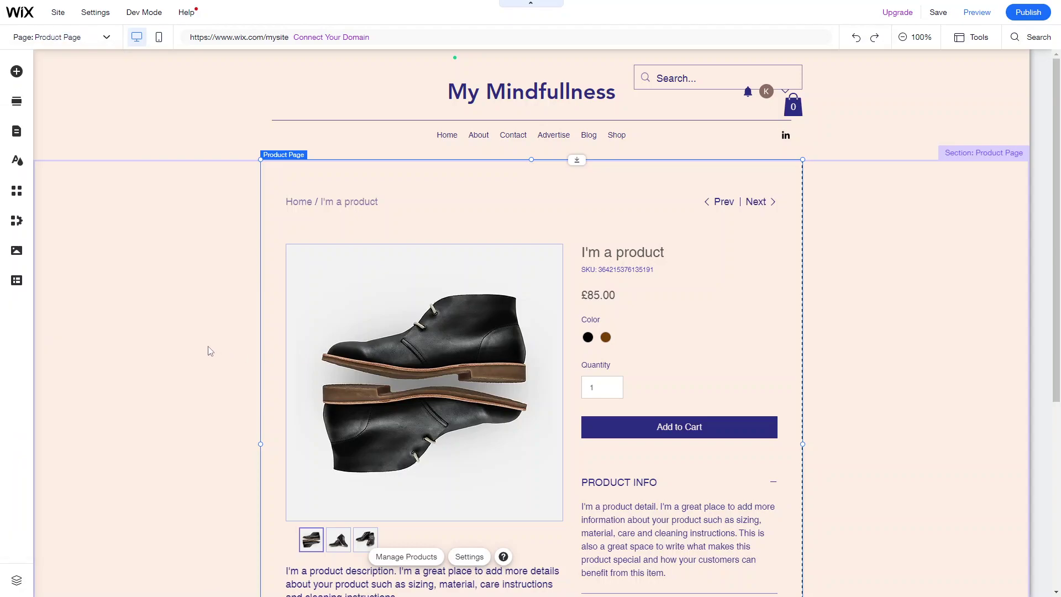
scroll(503, 424, down, 5)
scroll(503, 424, up, 4)
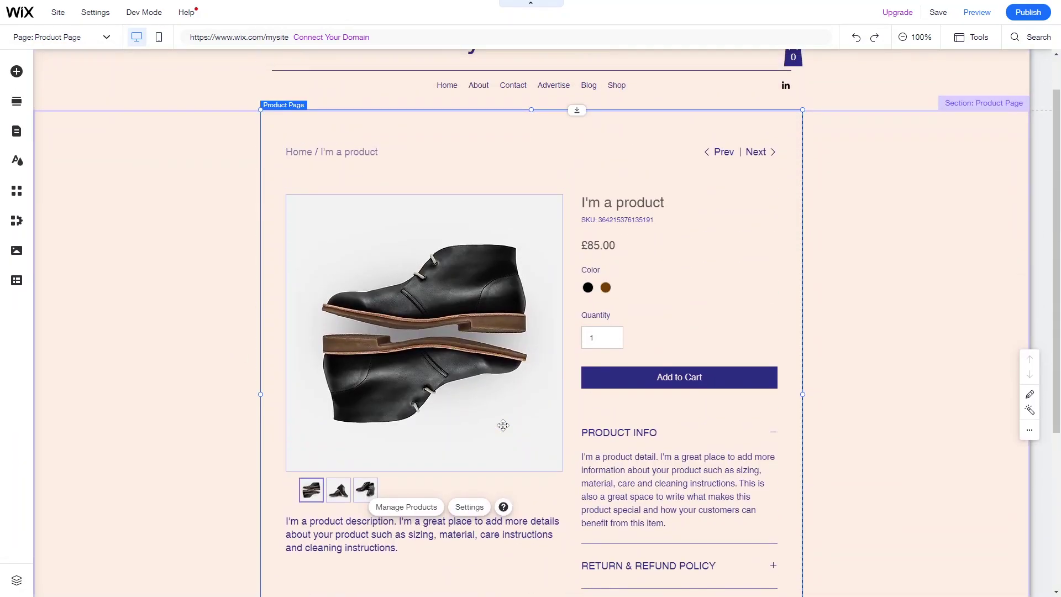
scroll(503, 425, down, 4)
scroll(503, 425, up, 3)
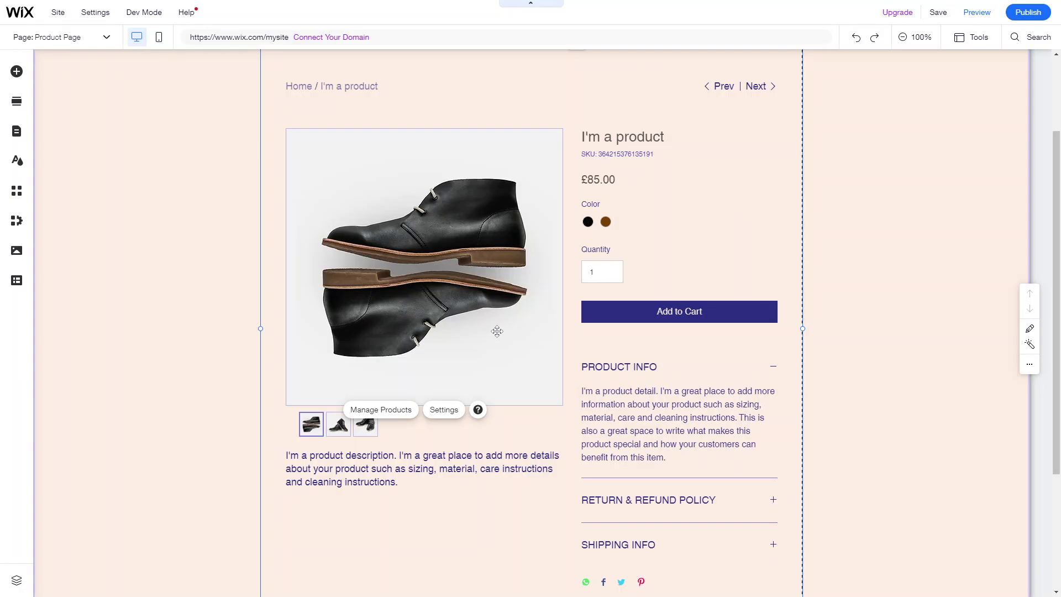
scroll(493, 234, up, 2)
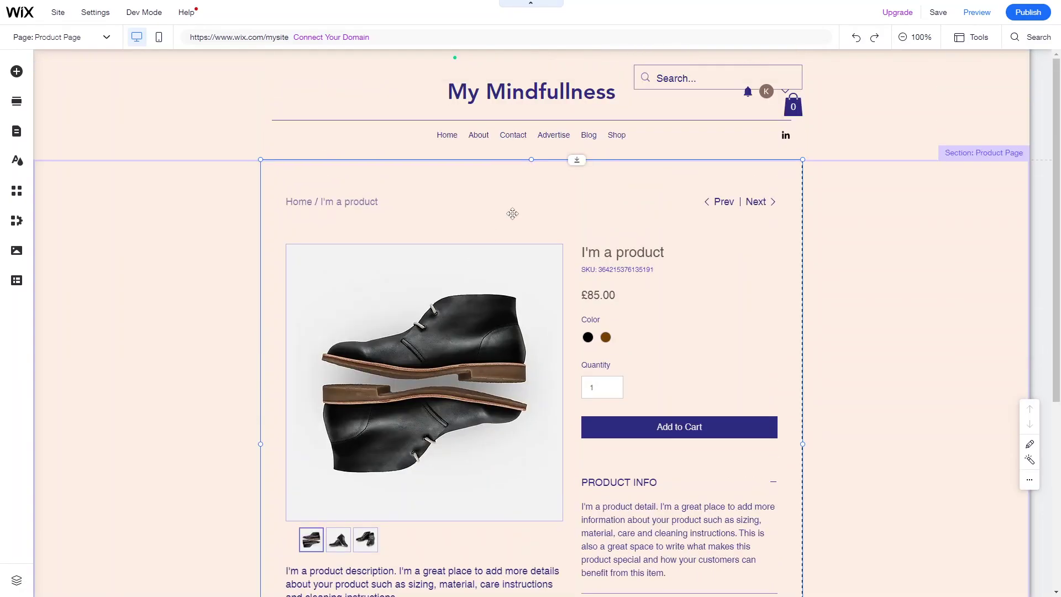
Step: Open the product page's customisation settings at the page layout options
scroll(493, 234, down, 4)
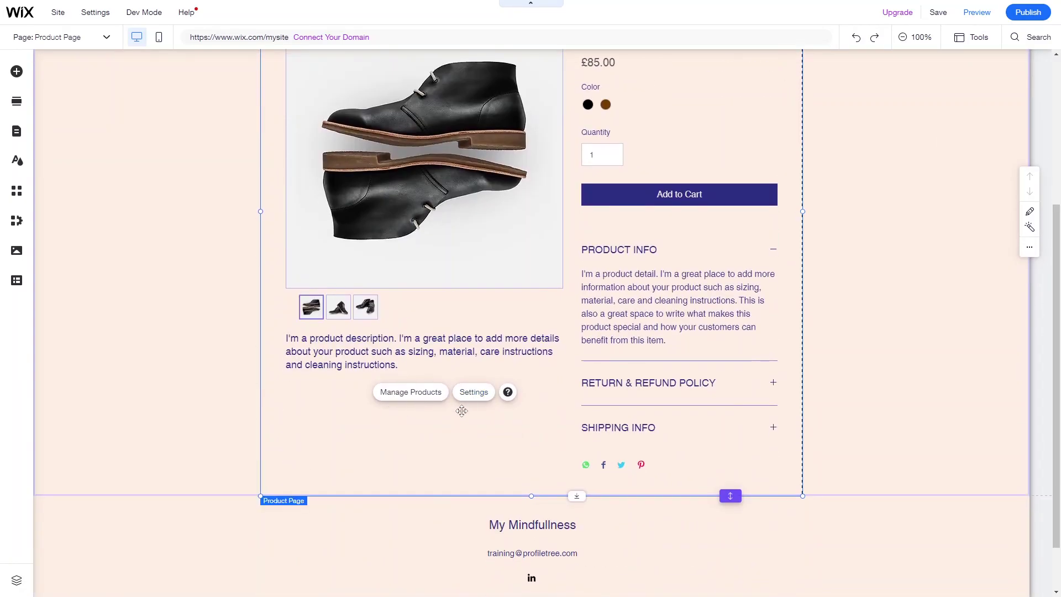
click(473, 392)
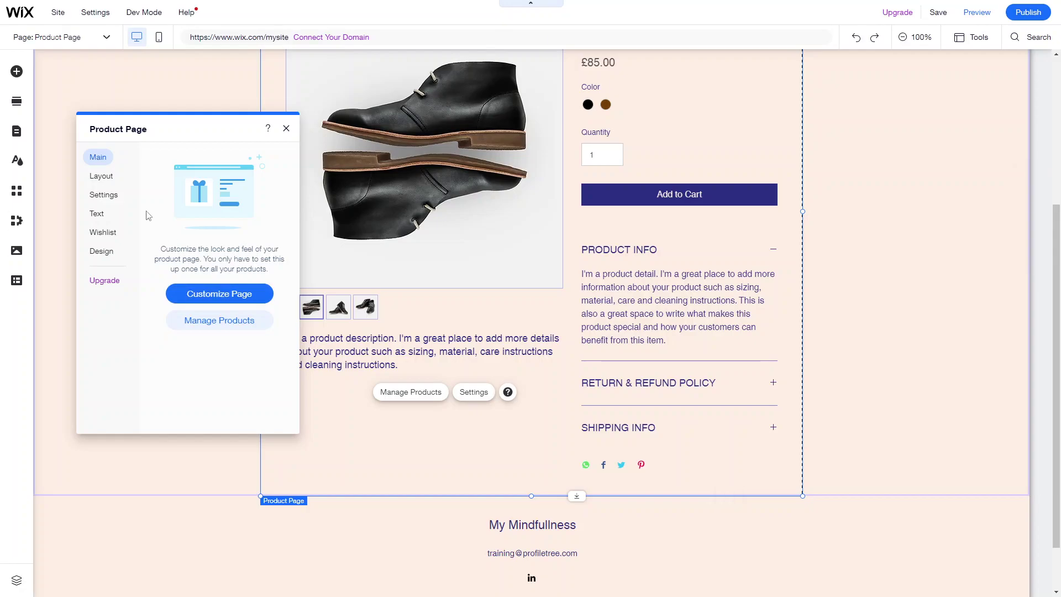
click(211, 286)
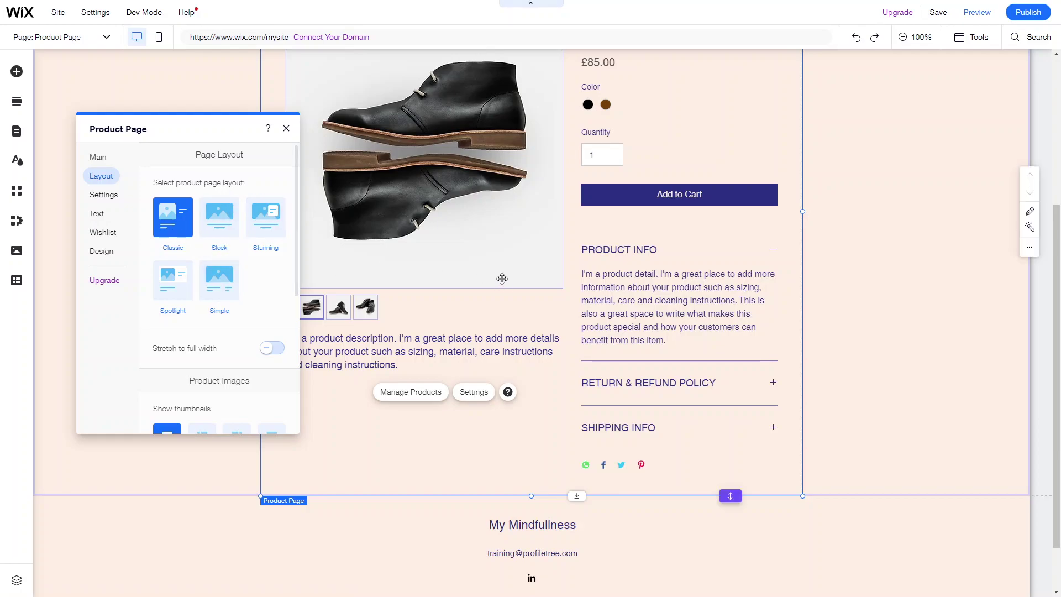
Step: Try the Sleek, Stunning, Spotlight and Simple layouts on the product page and return to Classic
scroll(387, 221, up, 2)
click(220, 217)
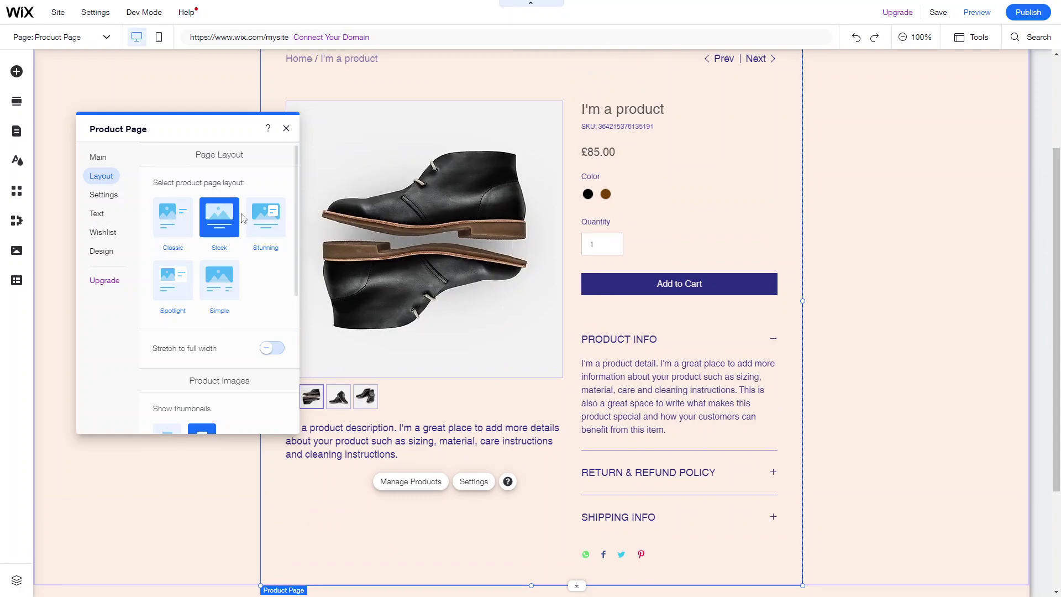
click(266, 234)
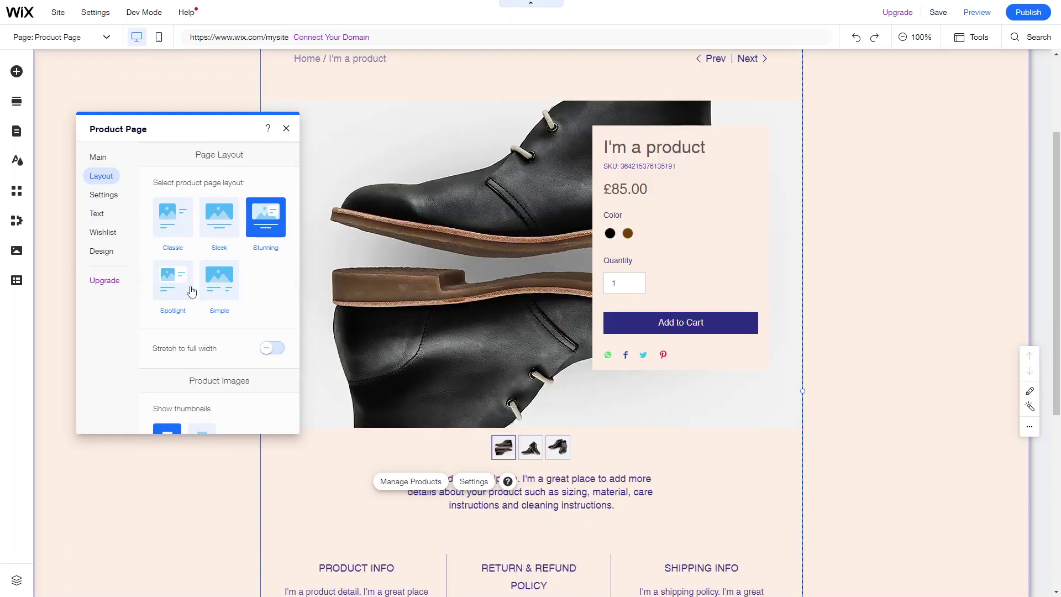
click(157, 289)
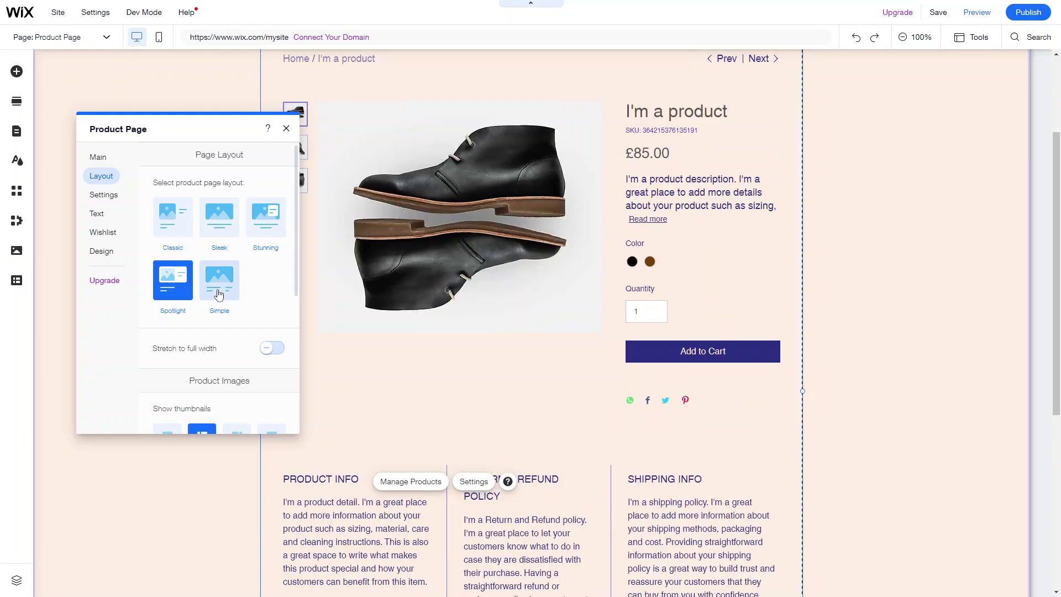
click(220, 294)
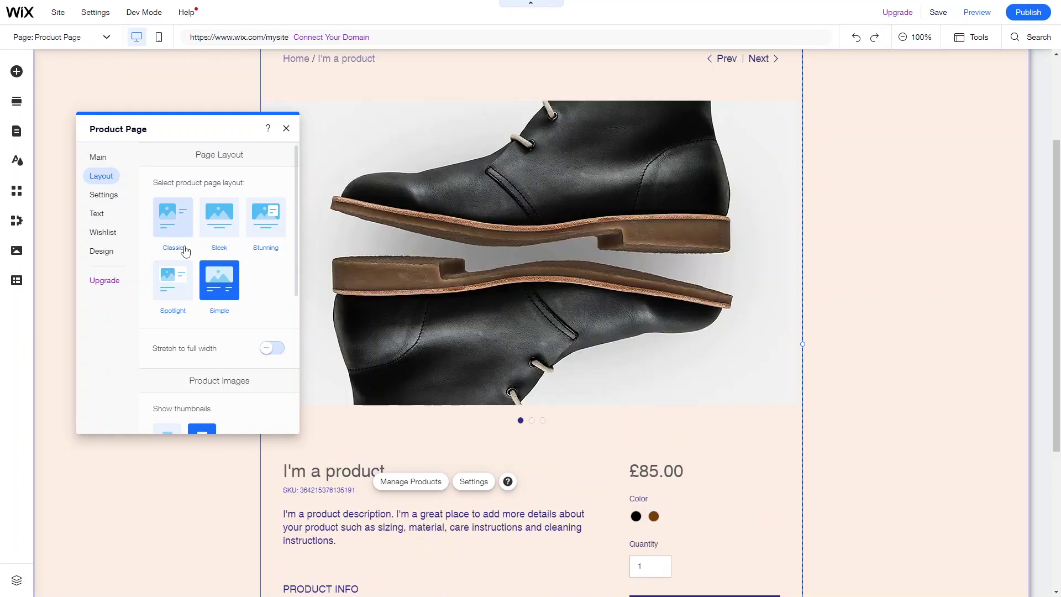
click(171, 236)
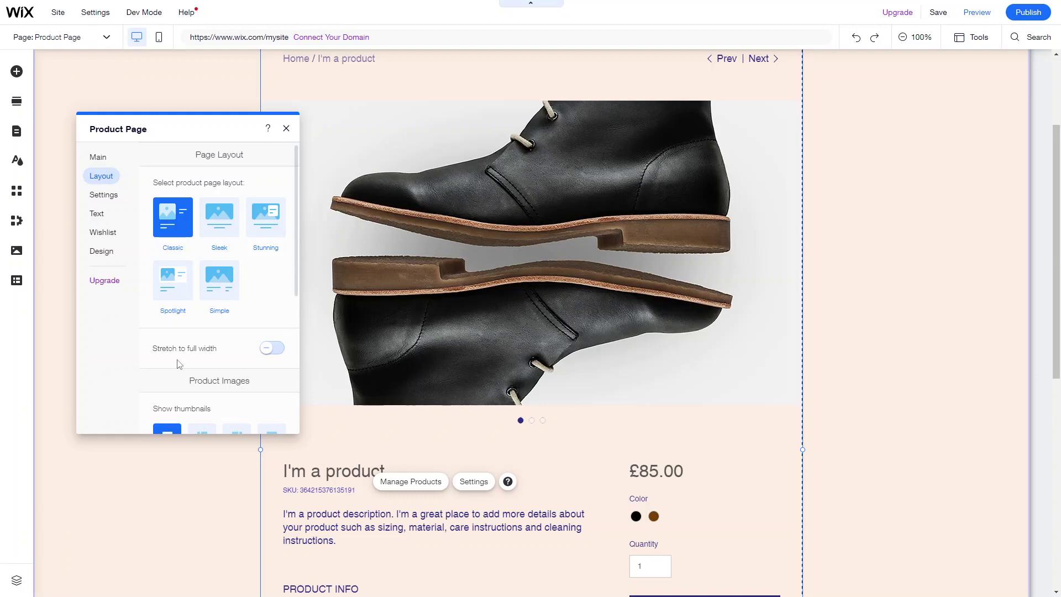
Step: Turn on stretching to full width for the product page layout
scroll(183, 351, down, 2)
click(272, 271)
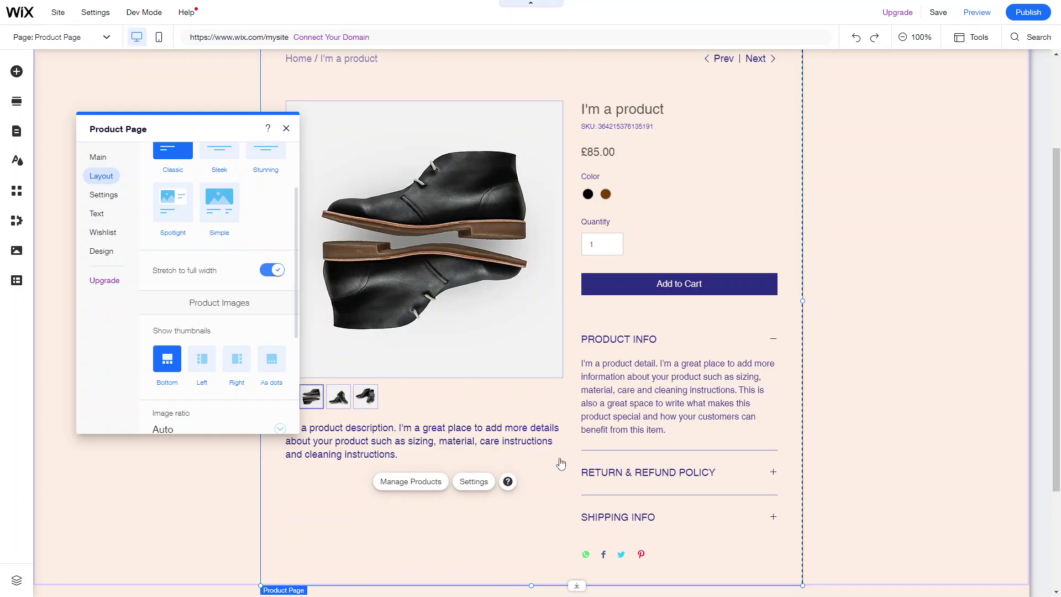
Step: Look over the full-width product page from the site header down to the sharing links
scroll(560, 460, up, 1)
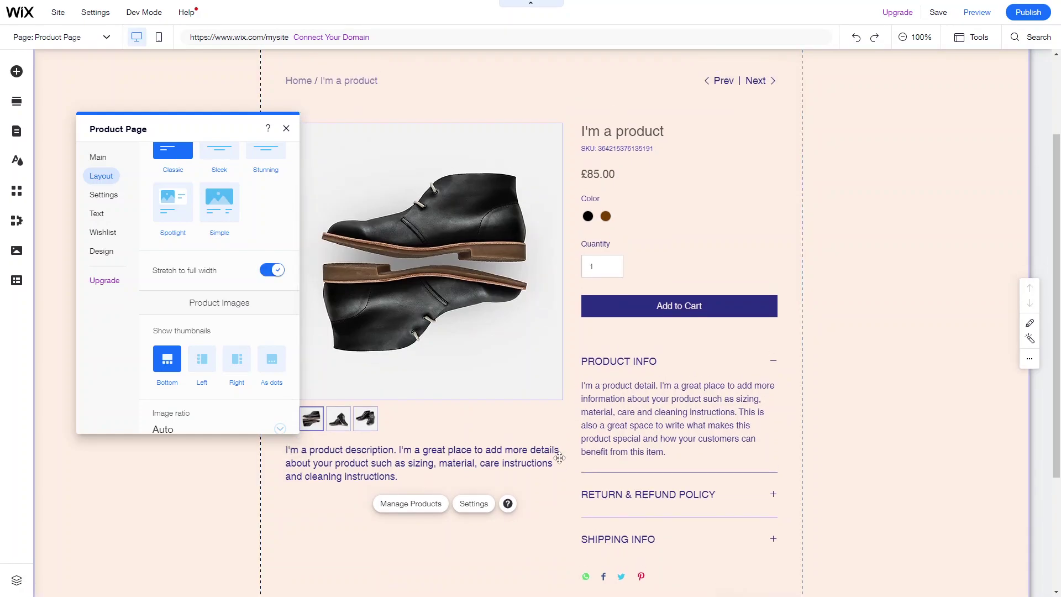
scroll(560, 458, down, 2)
scroll(572, 360, up, 4)
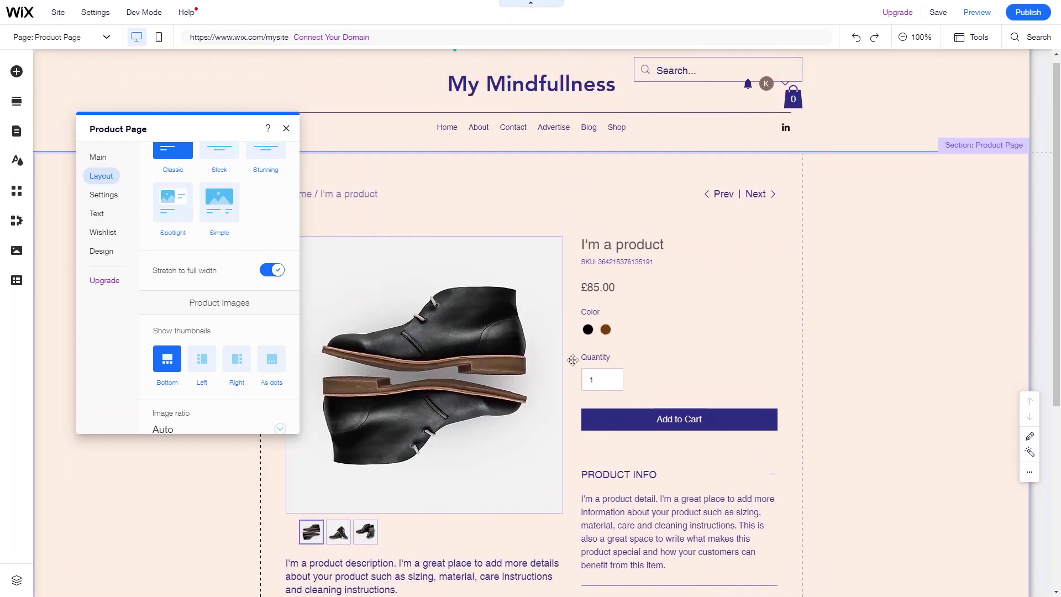
scroll(511, 377, down, 3)
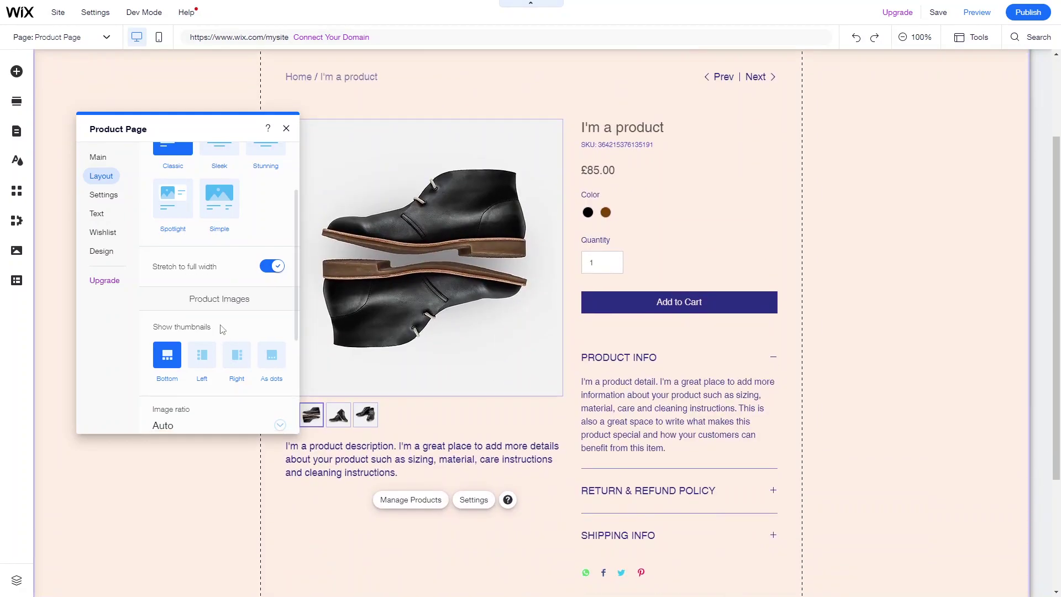
Step: Move the product page settings panel clear of the product image and review the thumbnail, image ratio, resizing and zoom options
scroll(222, 329, down, 1)
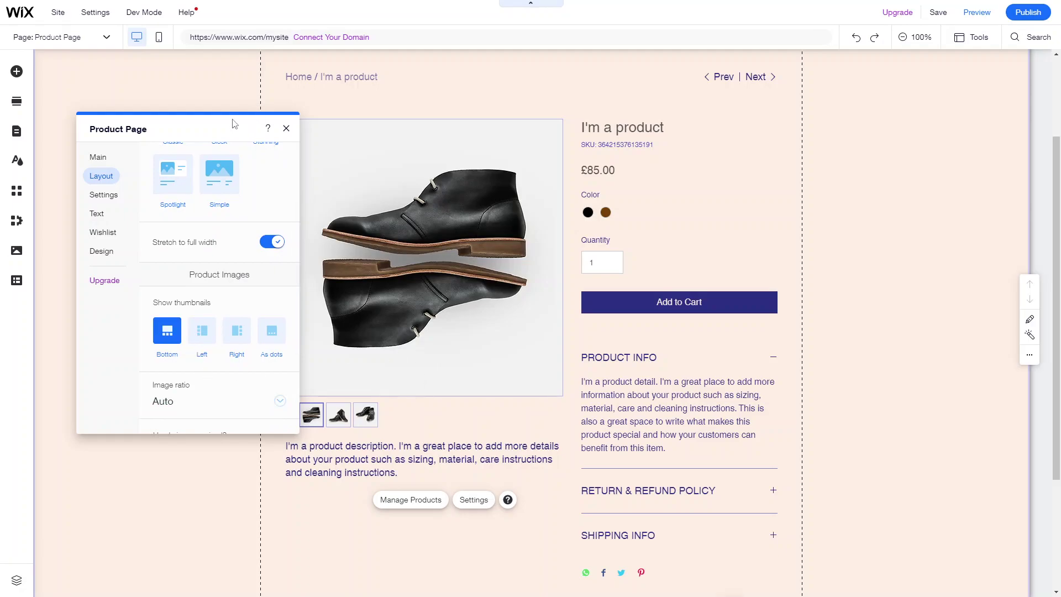
drag(221, 126, 739, 266)
drag(919, 170, 895, 84)
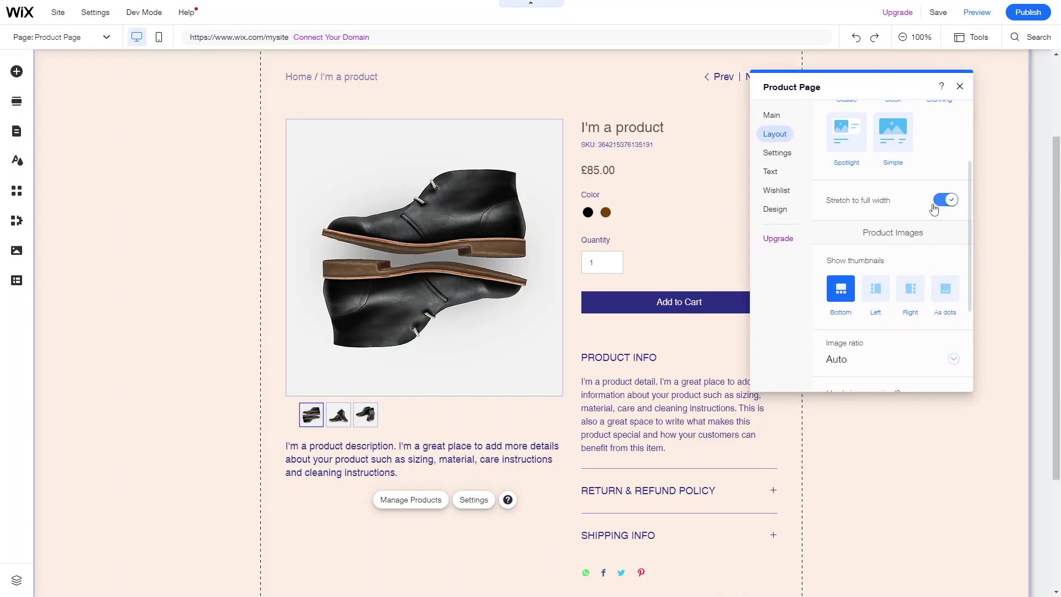
scroll(912, 310, down, 3)
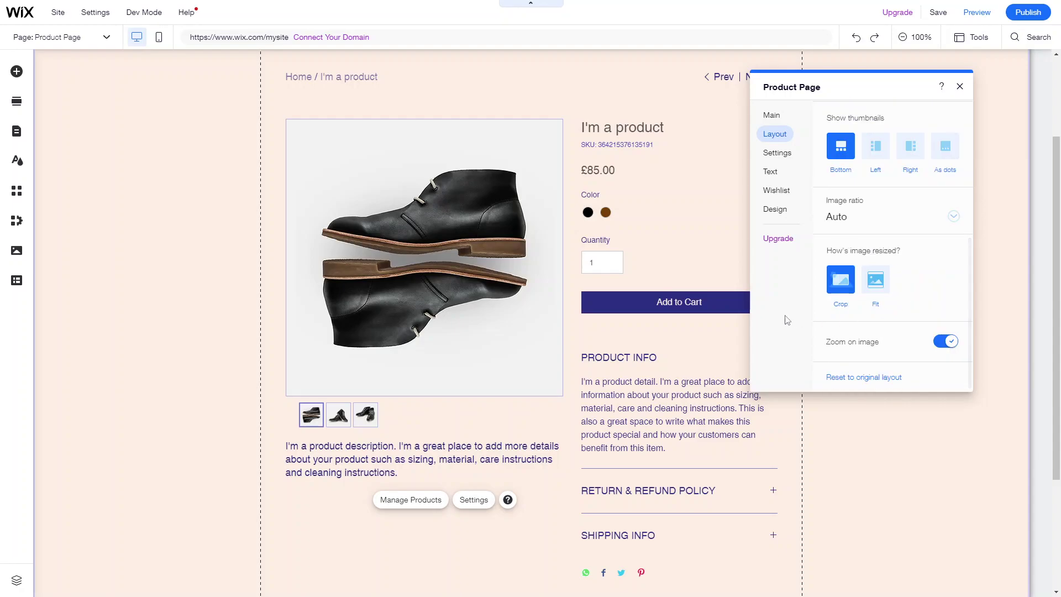
scroll(864, 286, up, 1)
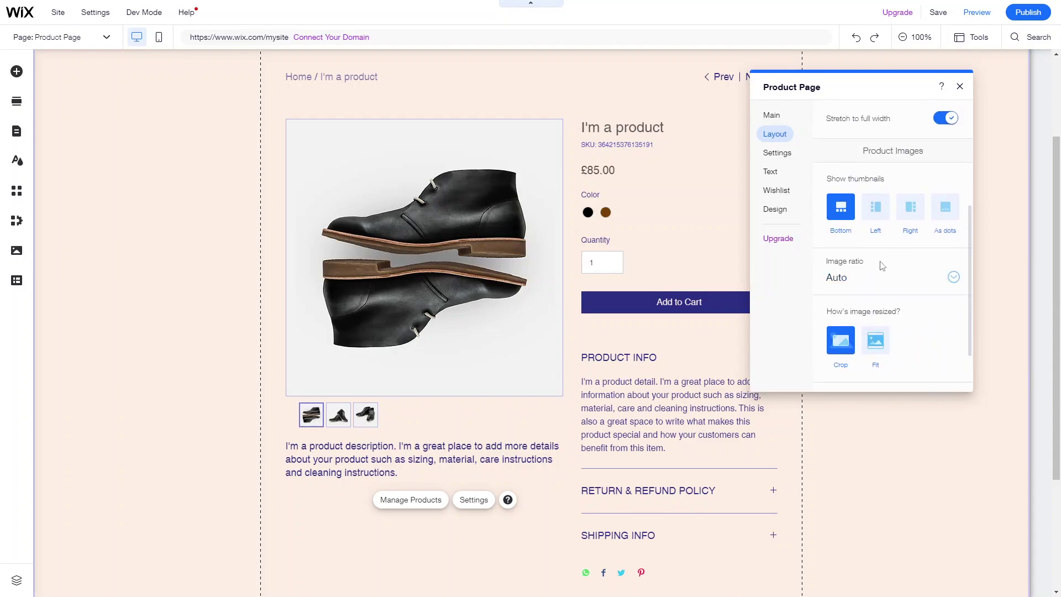
scroll(874, 310, down, 1)
Step: Hide the SKU from the details displayed on the product page
click(774, 156)
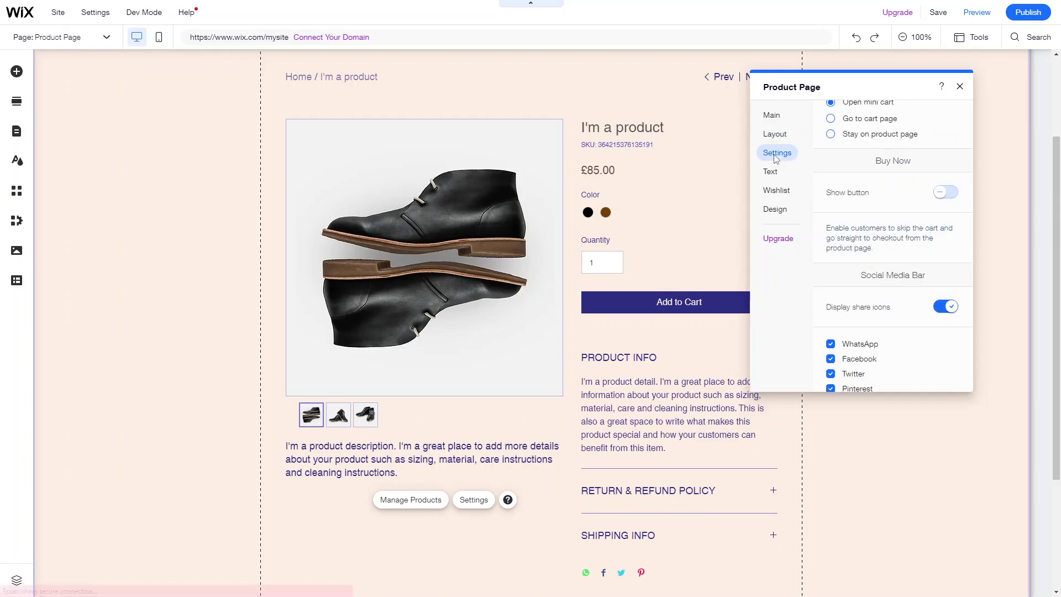
scroll(913, 201, up, 5)
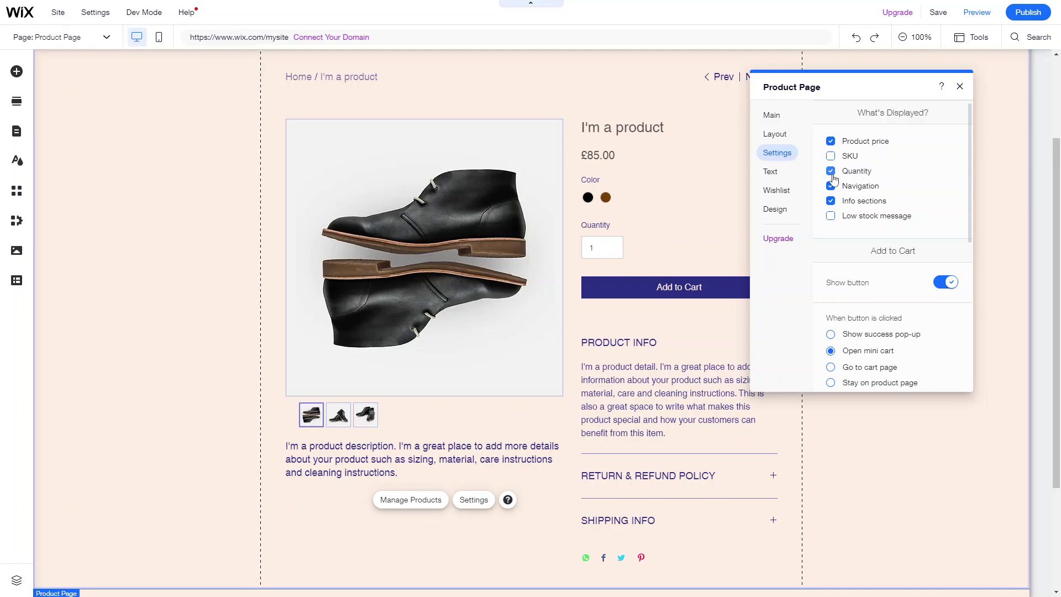
Step: Examine the displayed-details, Add to Cart behaviour and Buy Now settings and compare them with the product page
scroll(830, 325, down, 1)
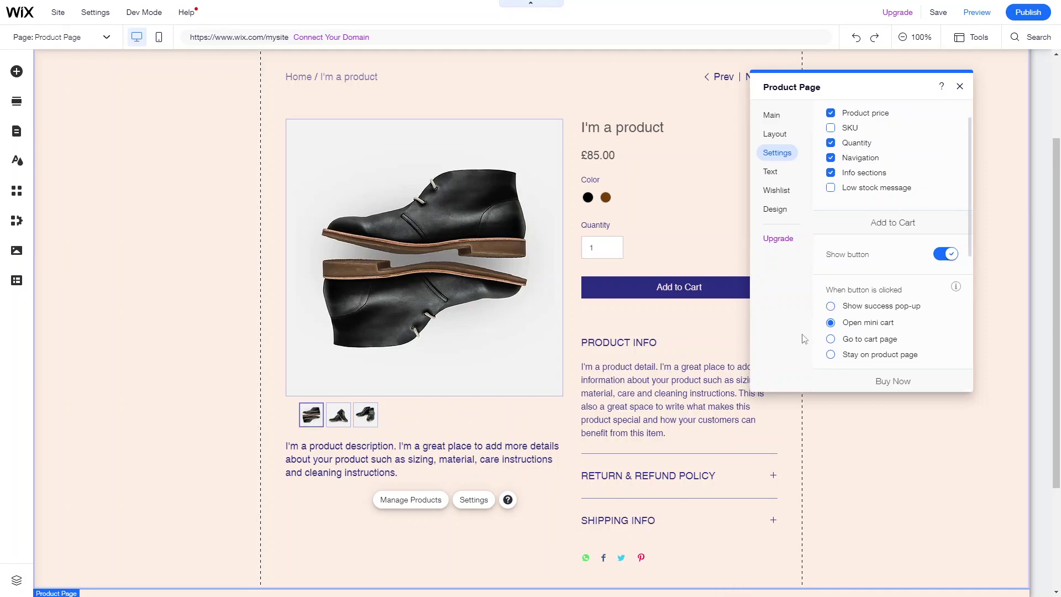
scroll(644, 433, down, 2)
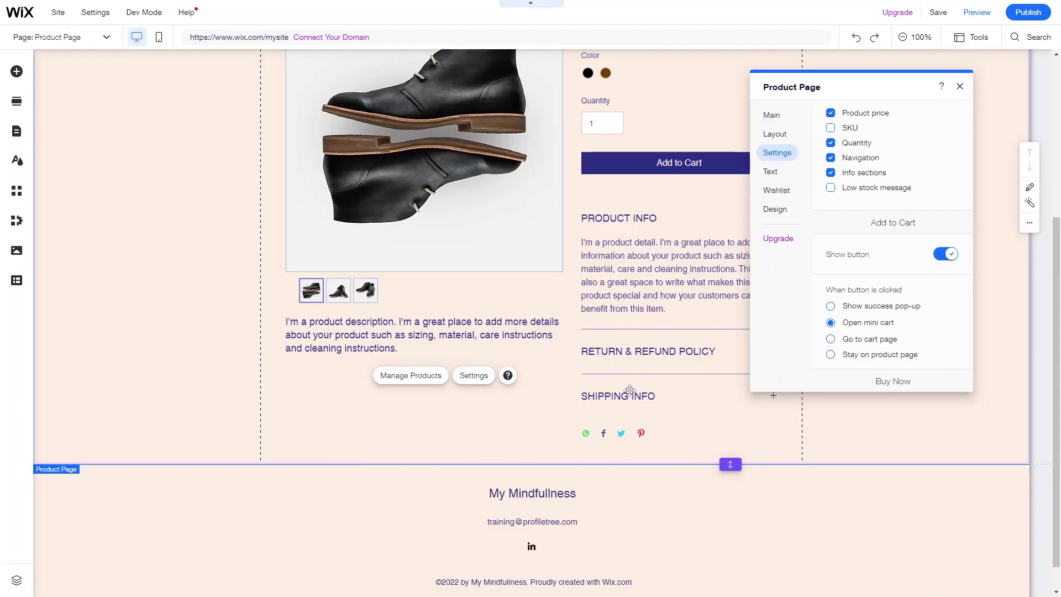
scroll(869, 242, up, 1)
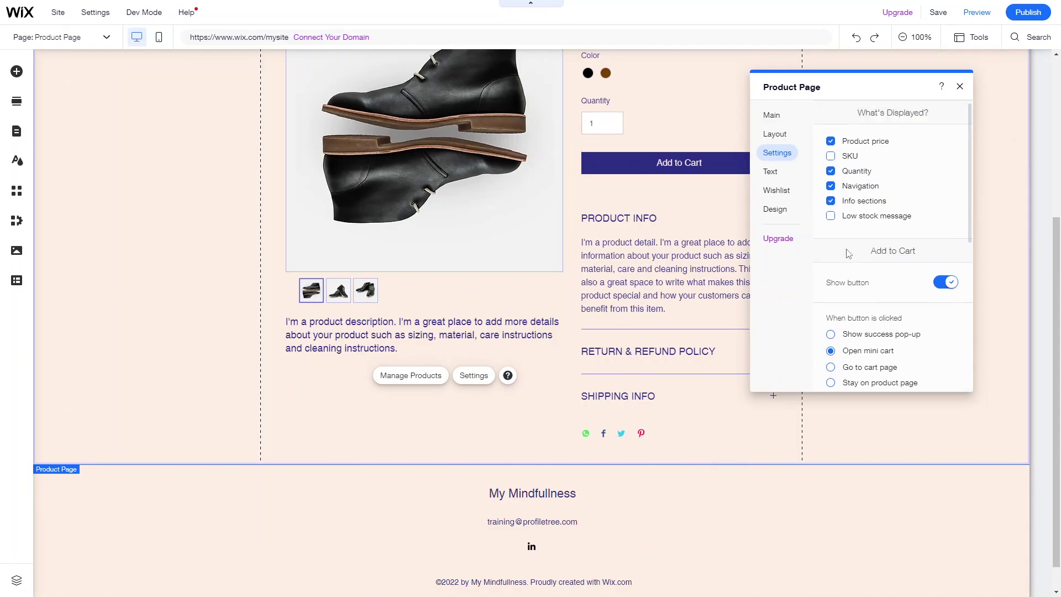
scroll(865, 244, down, 2)
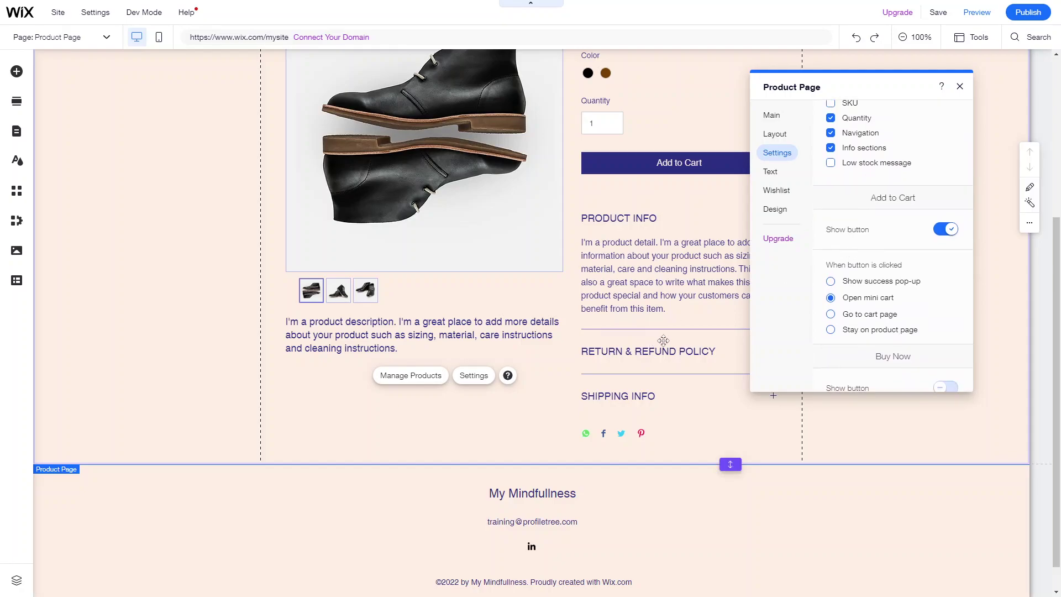
scroll(846, 260, up, 2)
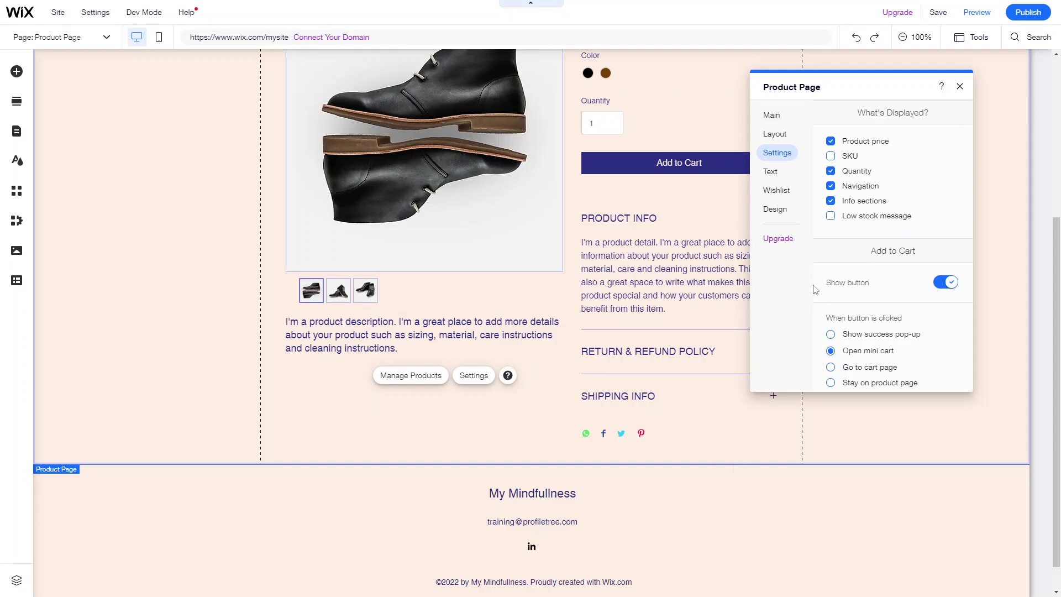
scroll(846, 318, down, 3)
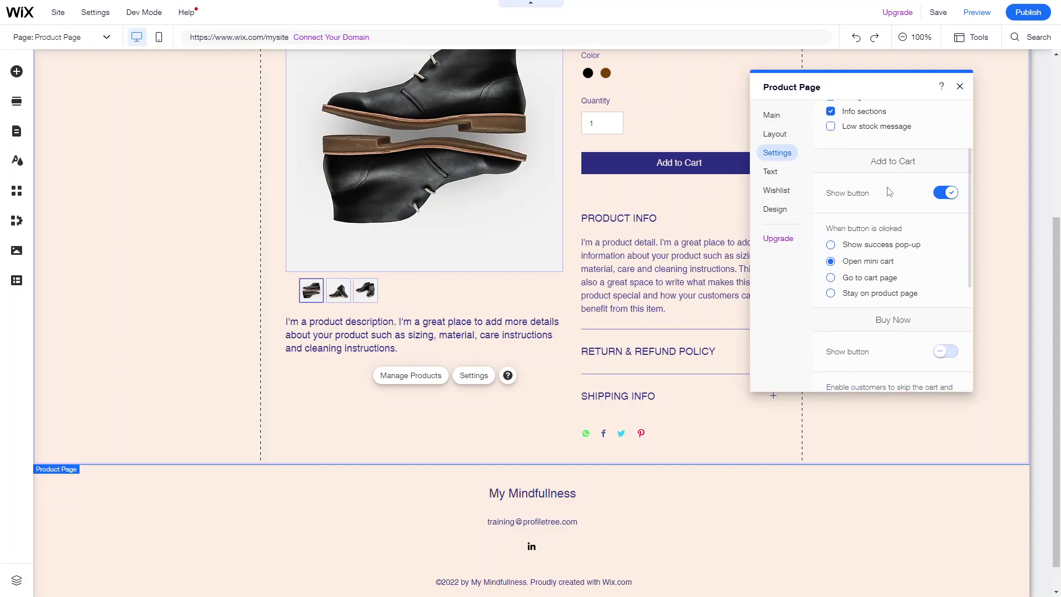
scroll(890, 211, up, 2)
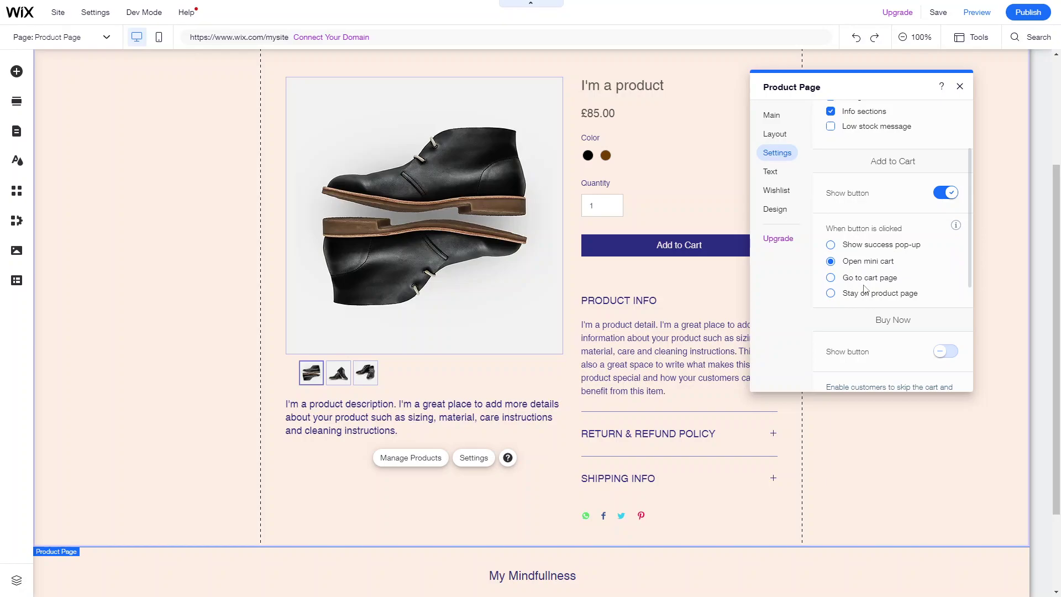
scroll(883, 285, up, 1)
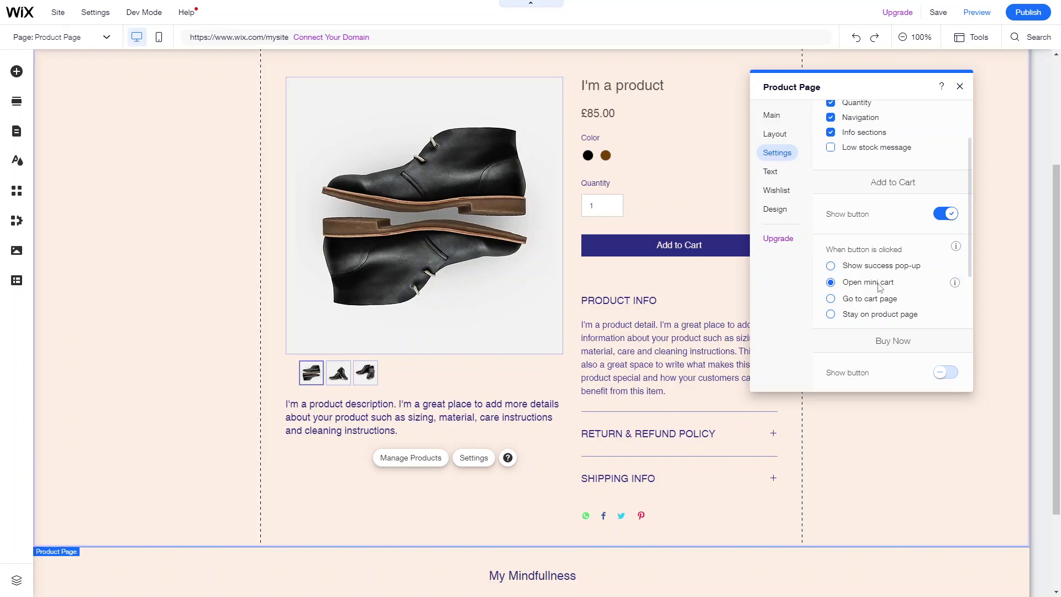
scroll(646, 373, up, 1)
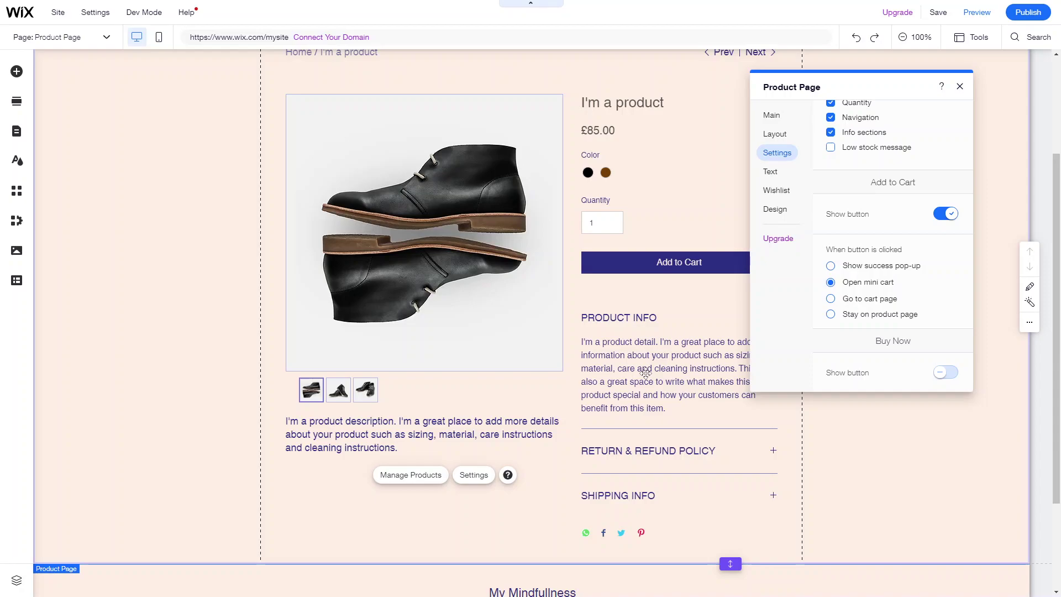
scroll(608, 343, up, 3)
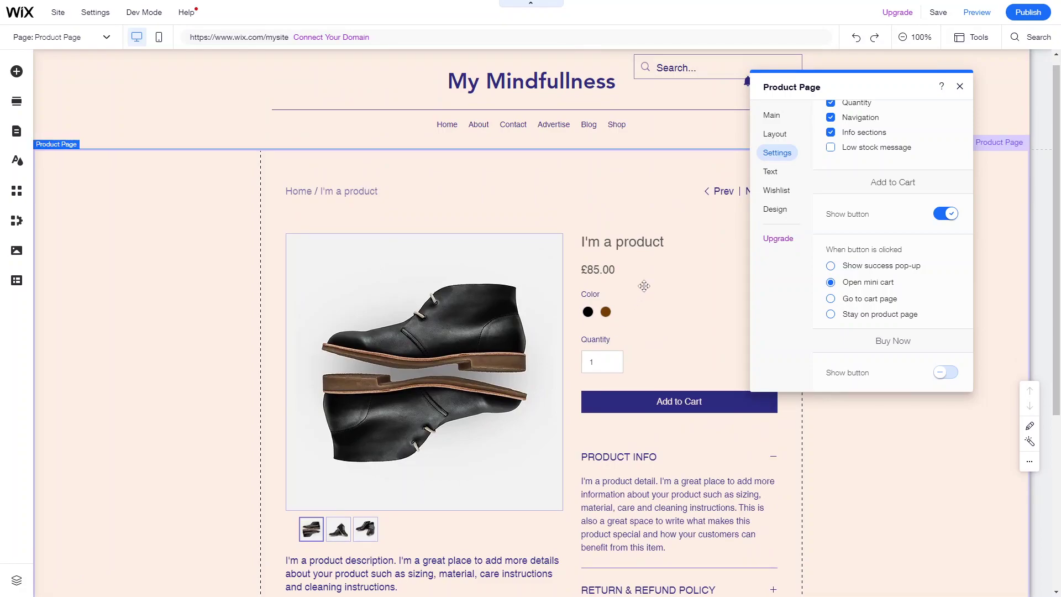
scroll(644, 286, down, 1)
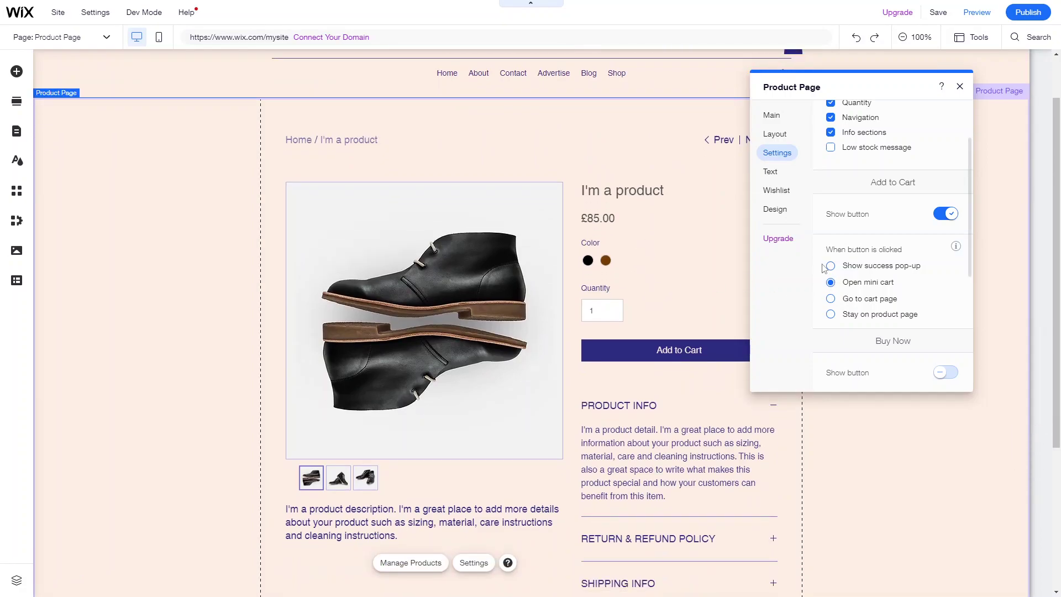
scroll(823, 267, up, 2)
Step: Review the product page's text settings for the button labels and out-of-stock message, and its wishlist settings
click(770, 171)
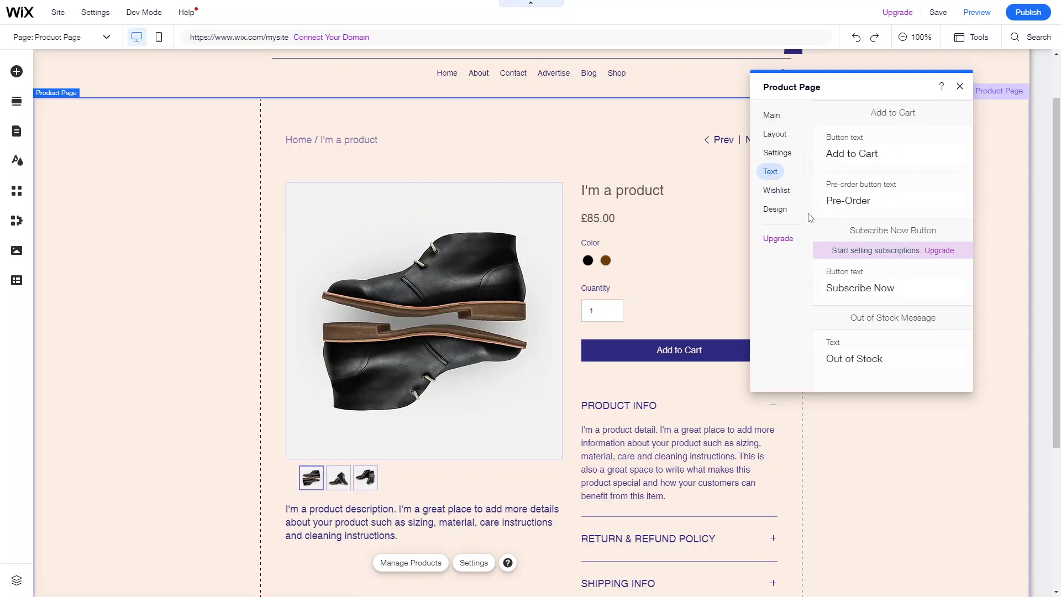
scroll(674, 347, down, 1)
scroll(667, 387, up, 2)
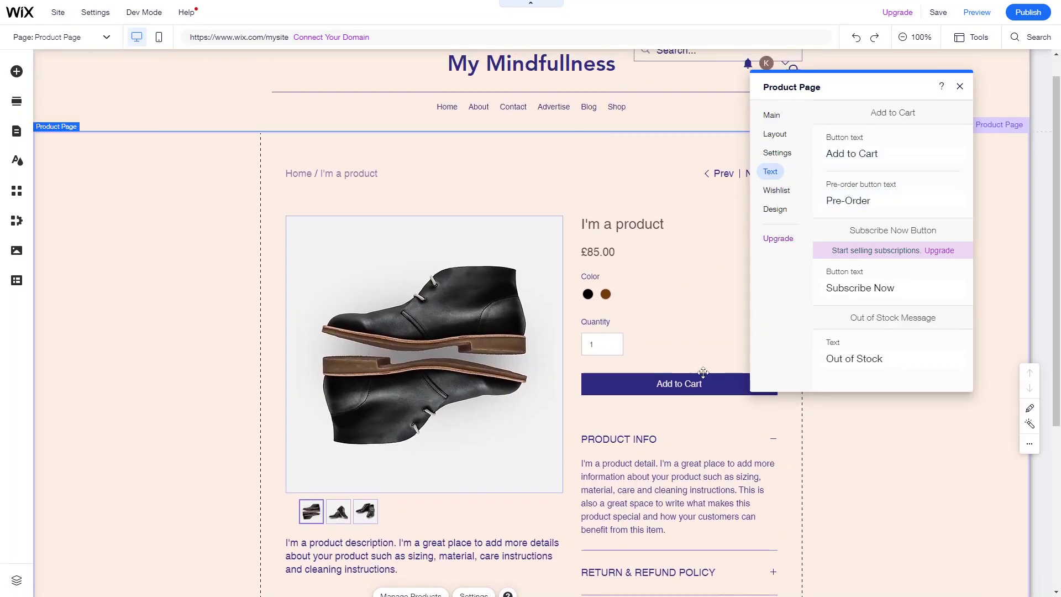
click(781, 192)
Step: Review the product page's design options for backgrounds and borders and for product details
click(779, 208)
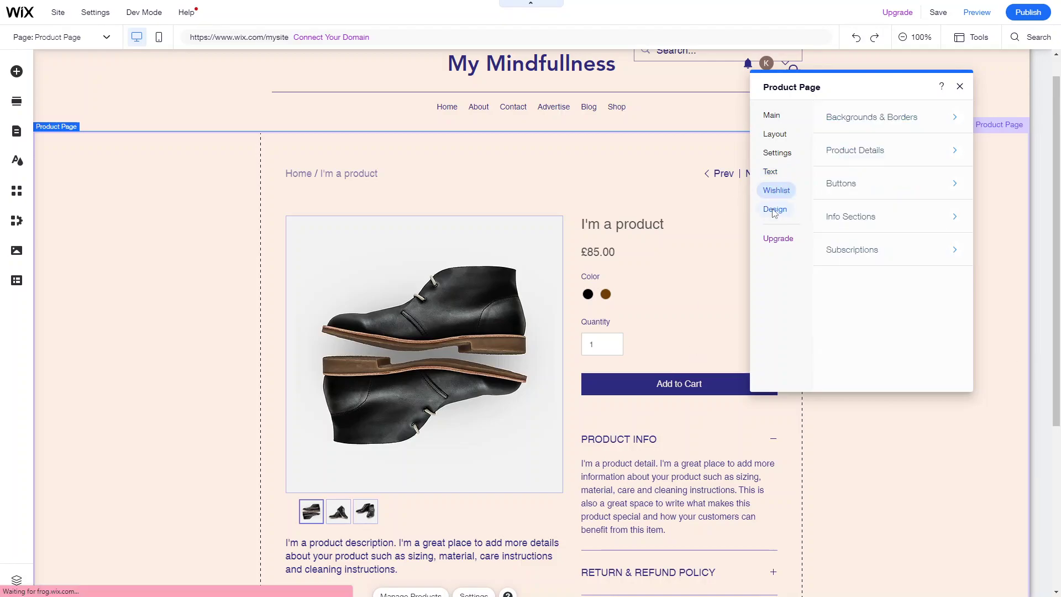
click(863, 119)
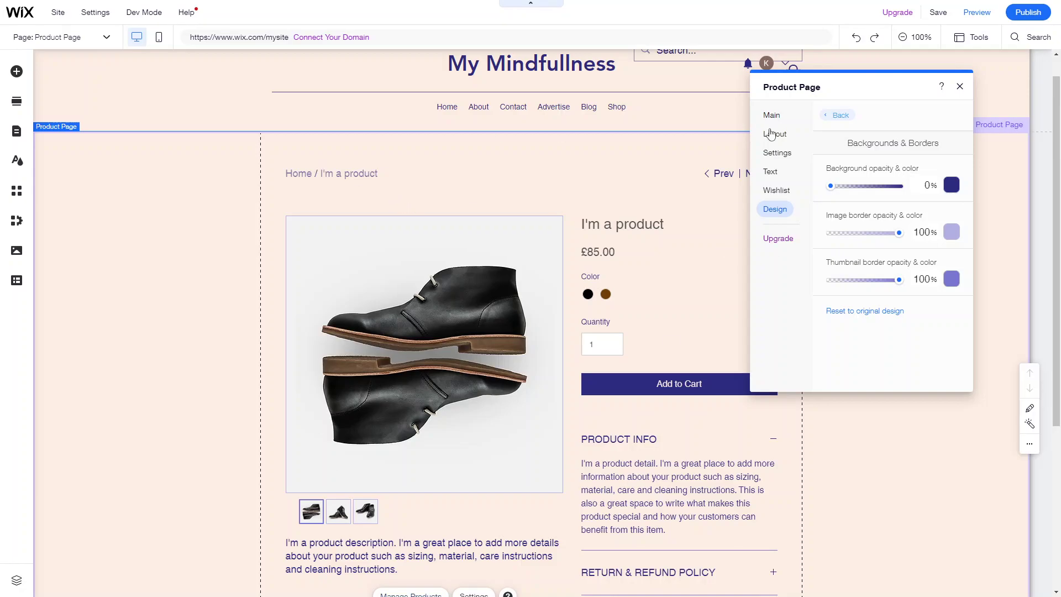
click(831, 126)
click(854, 161)
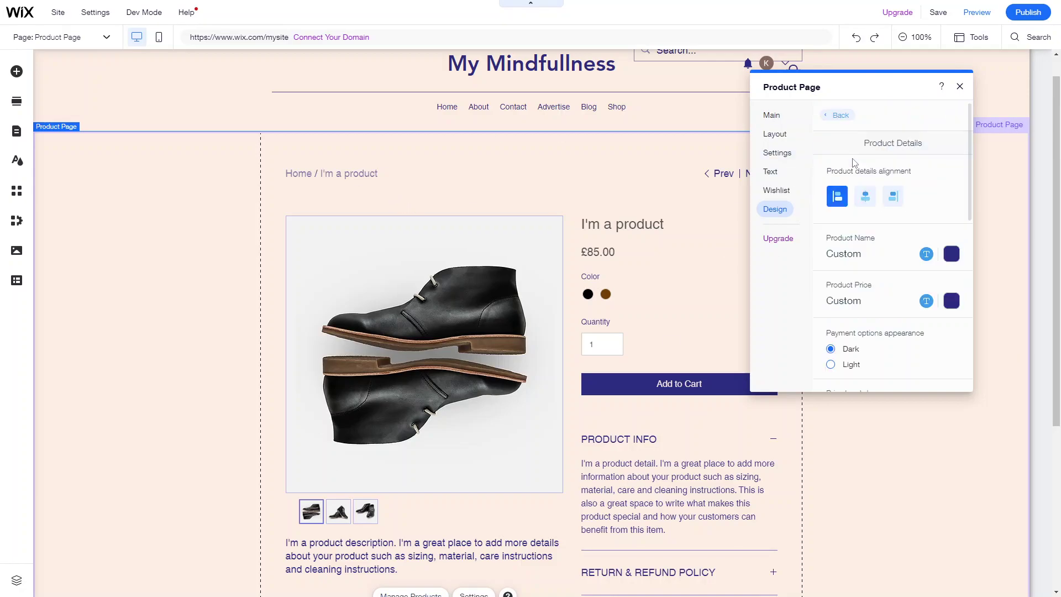
scroll(858, 280, down, 1)
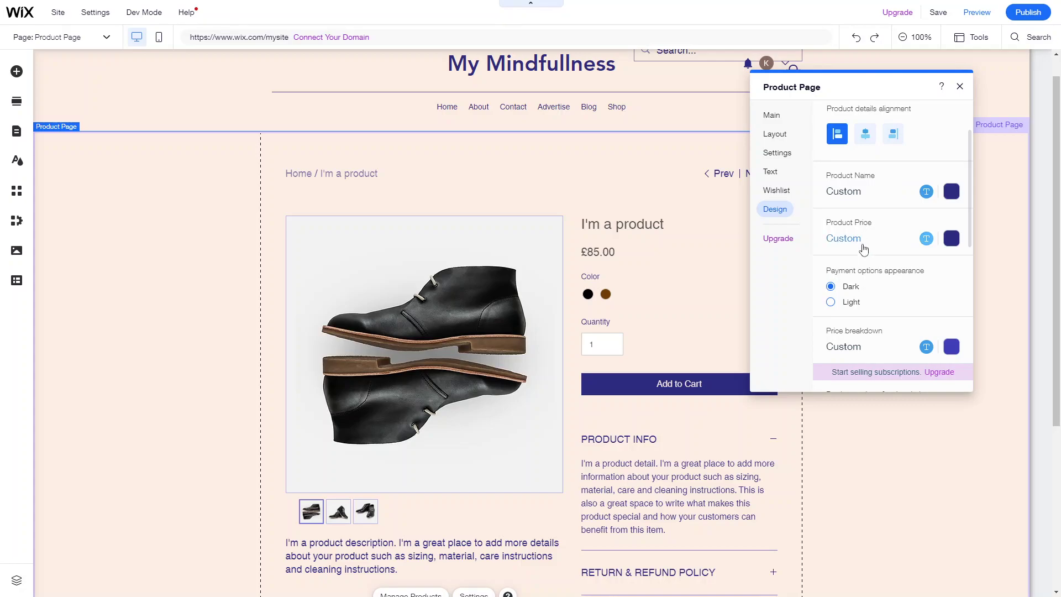
scroll(868, 243, down, 4)
scroll(857, 291, up, 4)
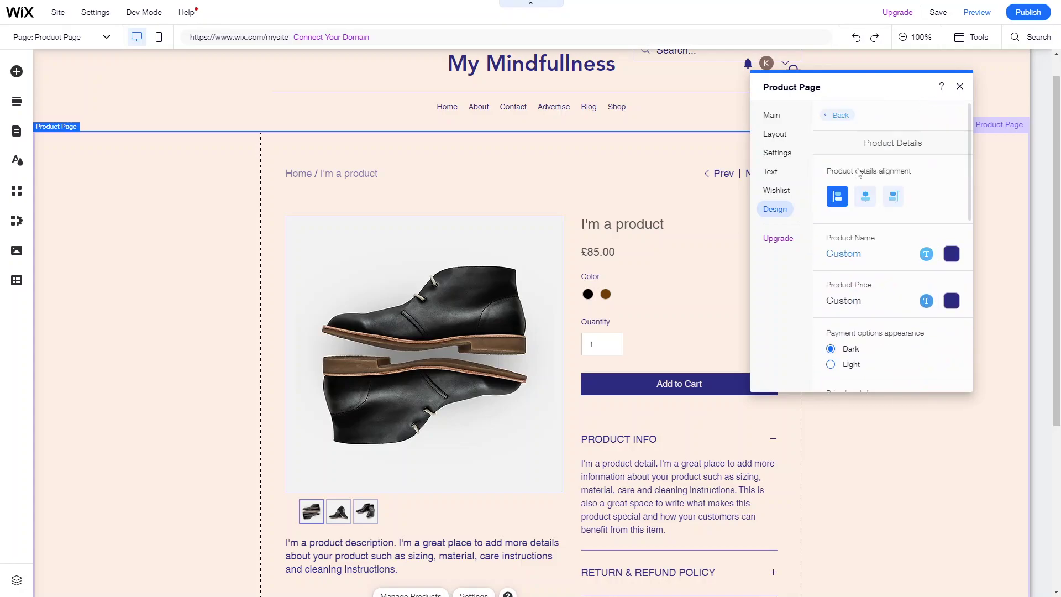
Step: Review the Add to Cart button's style, fill, border, corner and font options and return to the design categories
click(845, 117)
click(855, 196)
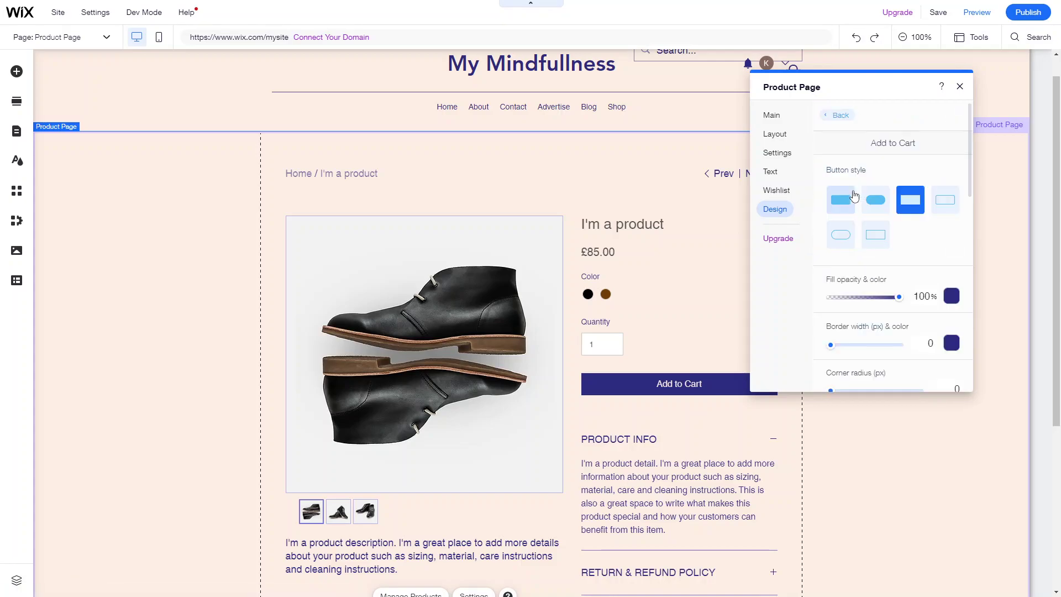
click(901, 212)
scroll(879, 263, down, 3)
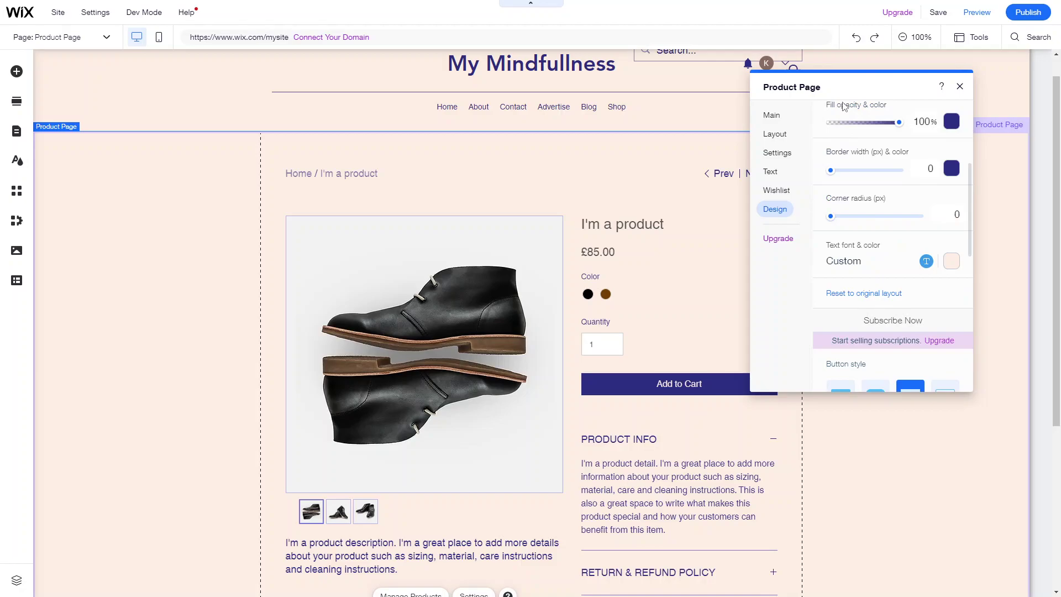
click(776, 210)
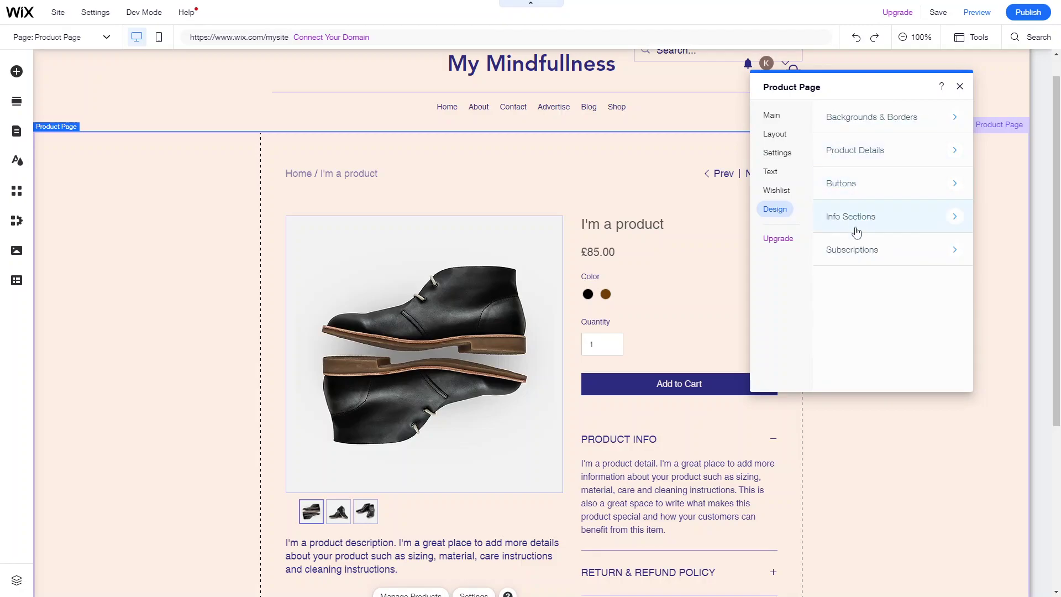
Step: Check the info sections on the product page, revisit the page layout options and close the product page settings
scroll(619, 422, down, 5)
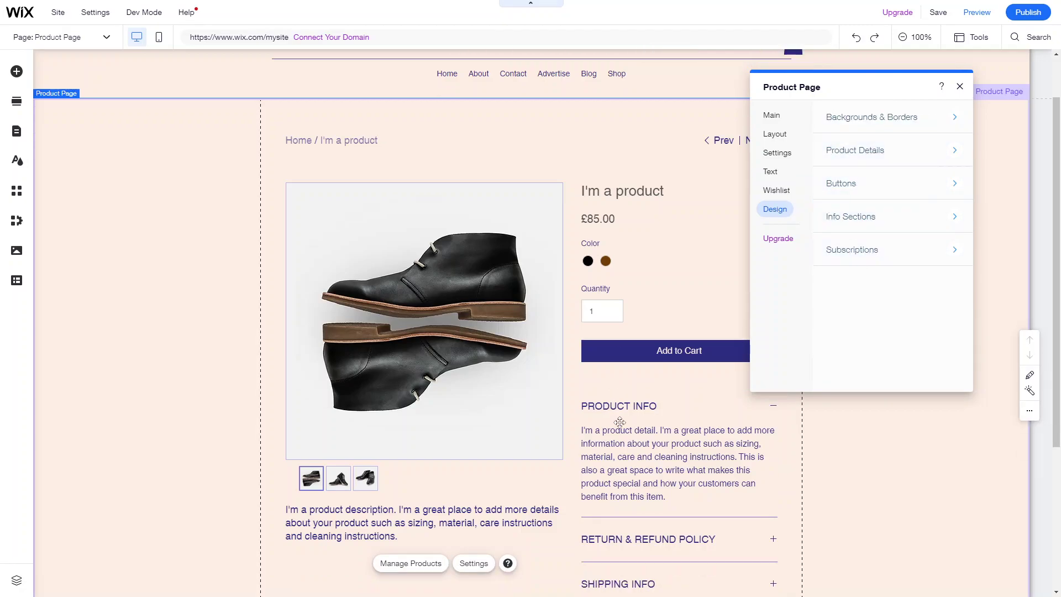
scroll(620, 422, up, 4)
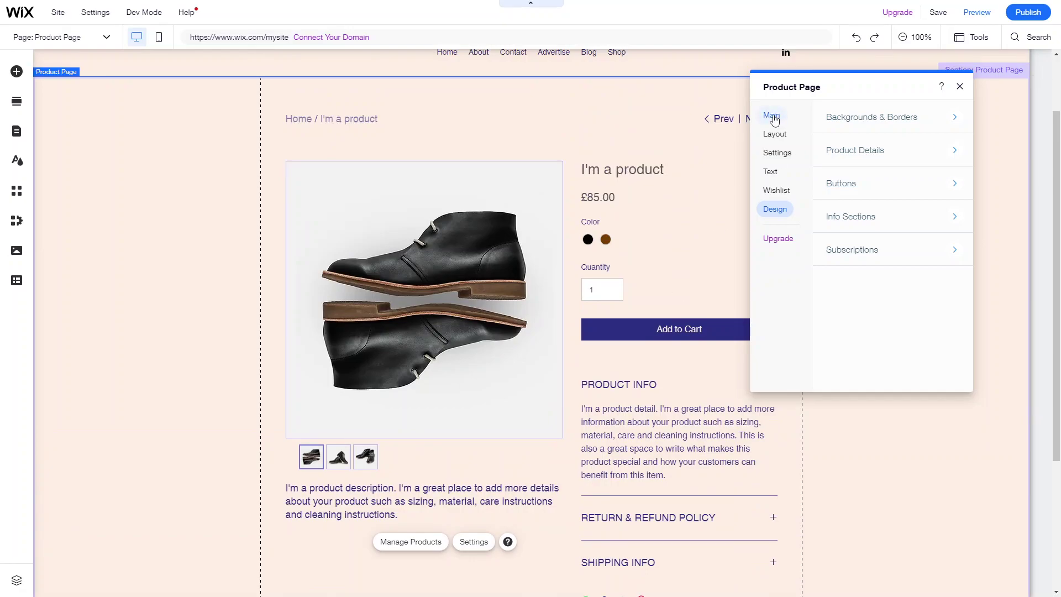
click(775, 134)
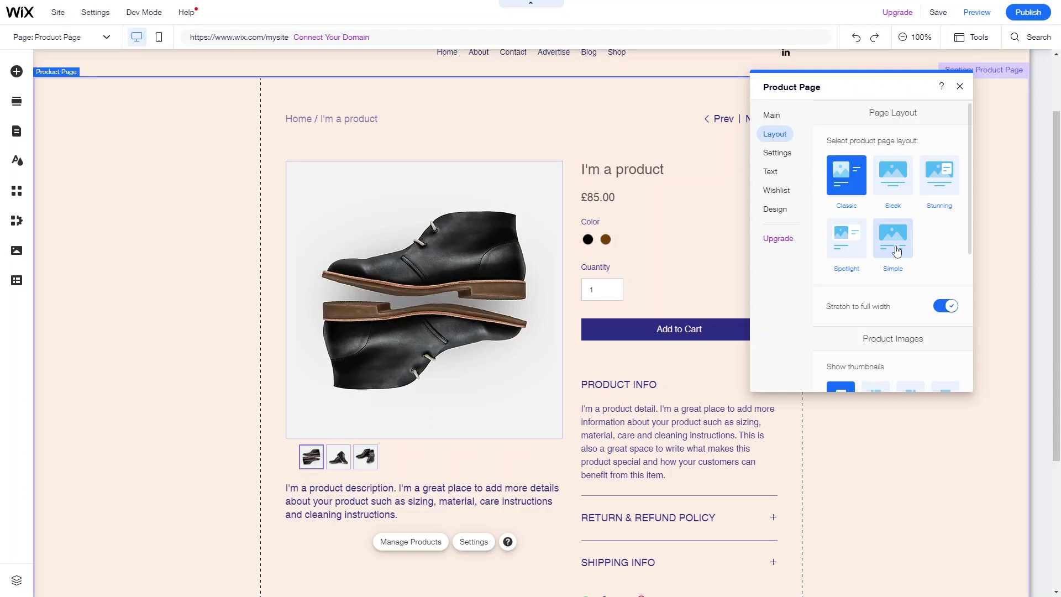
click(962, 87)
Step: Save the site to the free Wix.com domain with the address ending my-mindfullness, and close the save confirmation
scroll(555, 318, down, 3)
scroll(555, 318, up, 5)
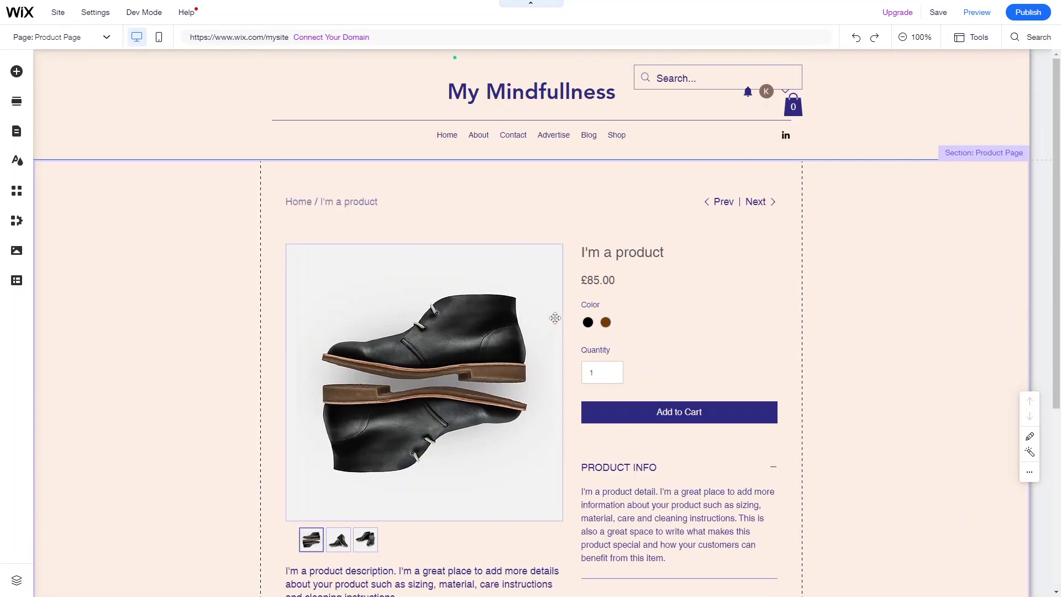
click(939, 12)
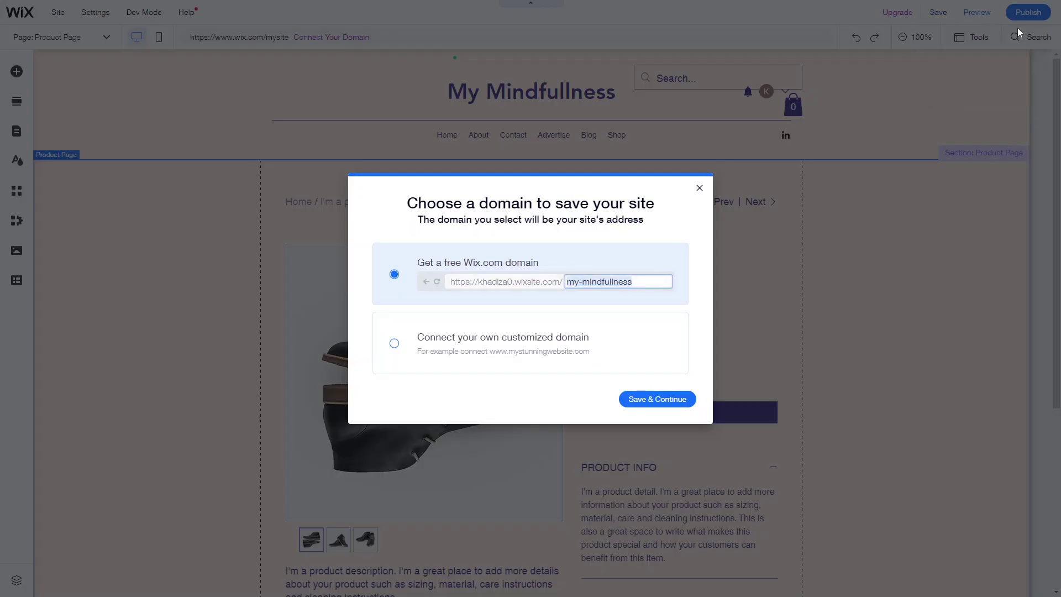
click(668, 399)
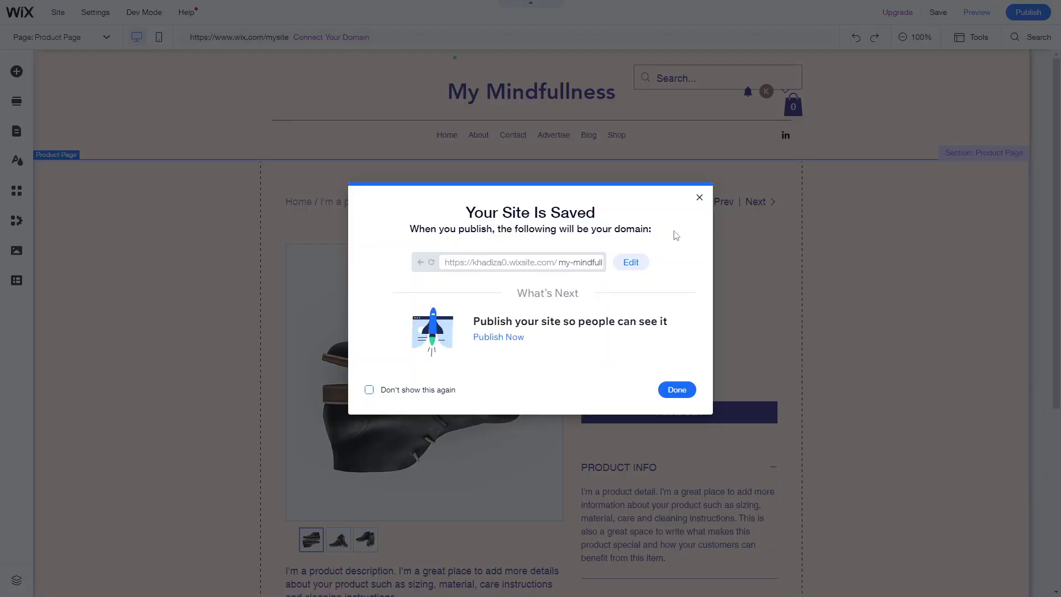
click(699, 198)
Step: Review the store's Cart Page and the Thank You Page, including its order summary and its shipping and billing address sections
click(60, 37)
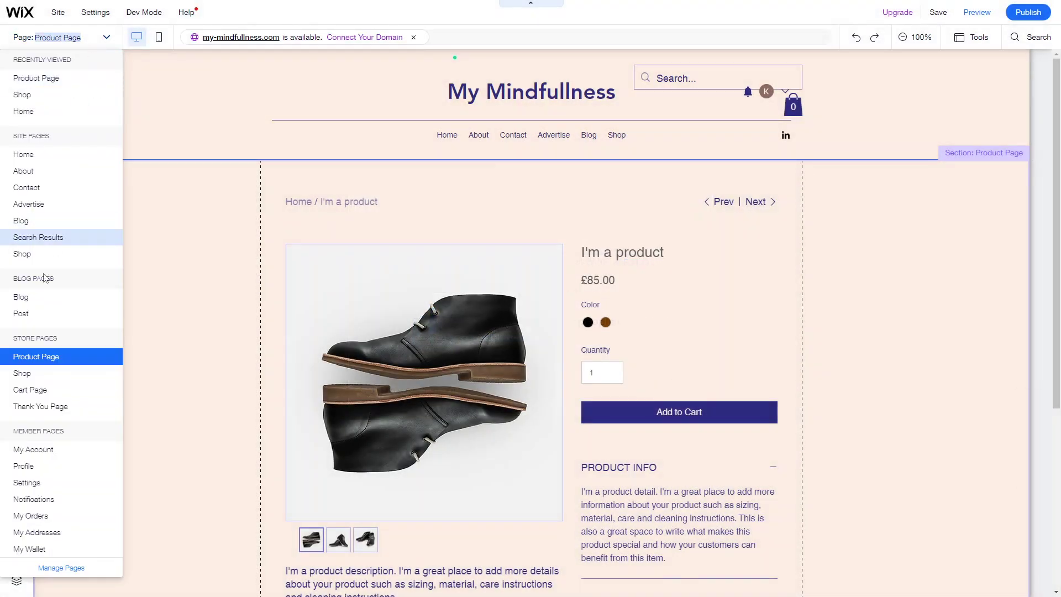
click(32, 391)
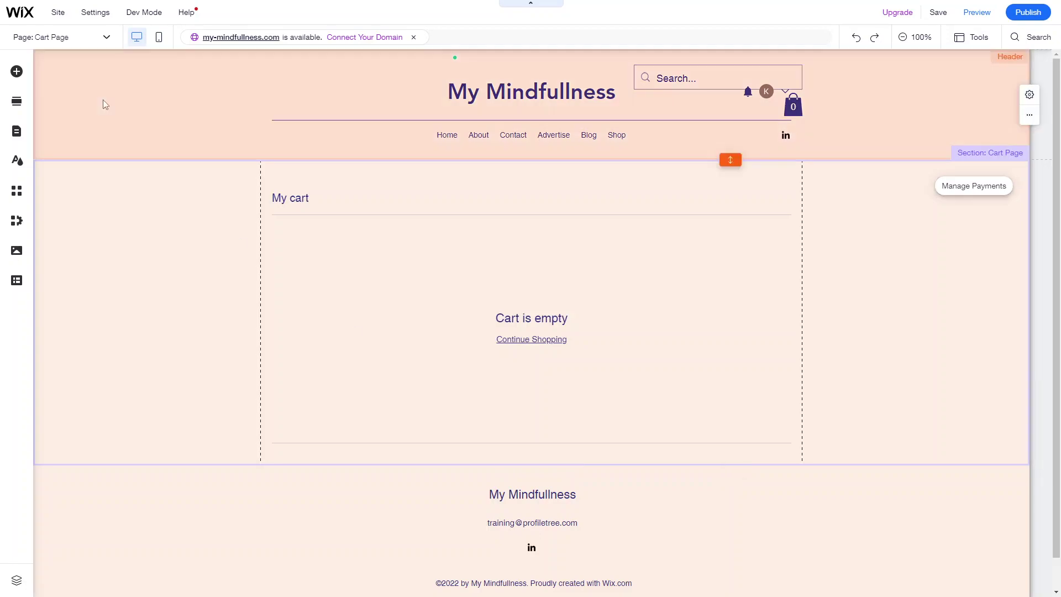
click(79, 38)
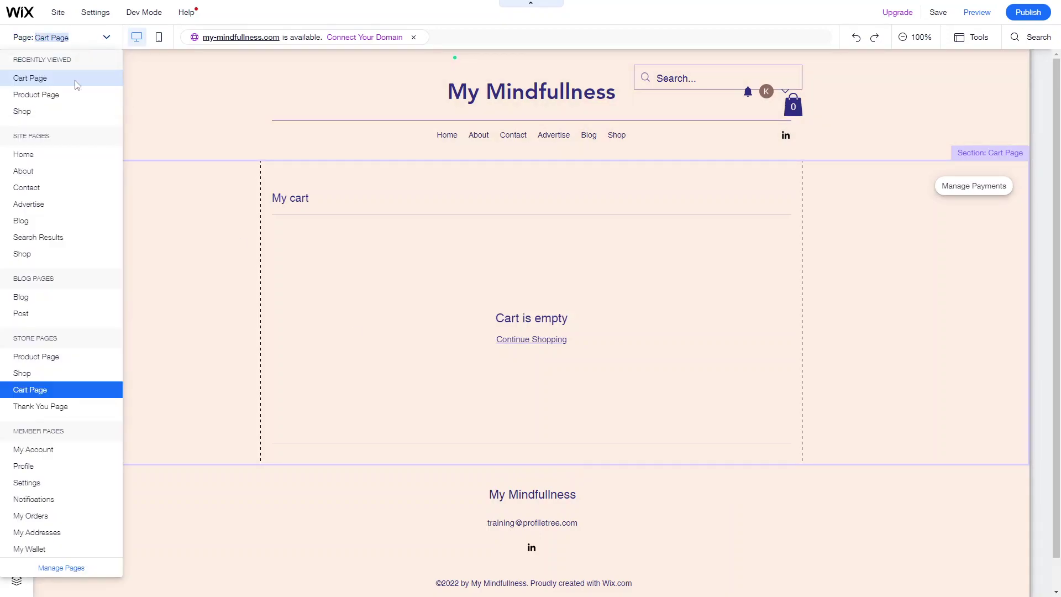
click(36, 407)
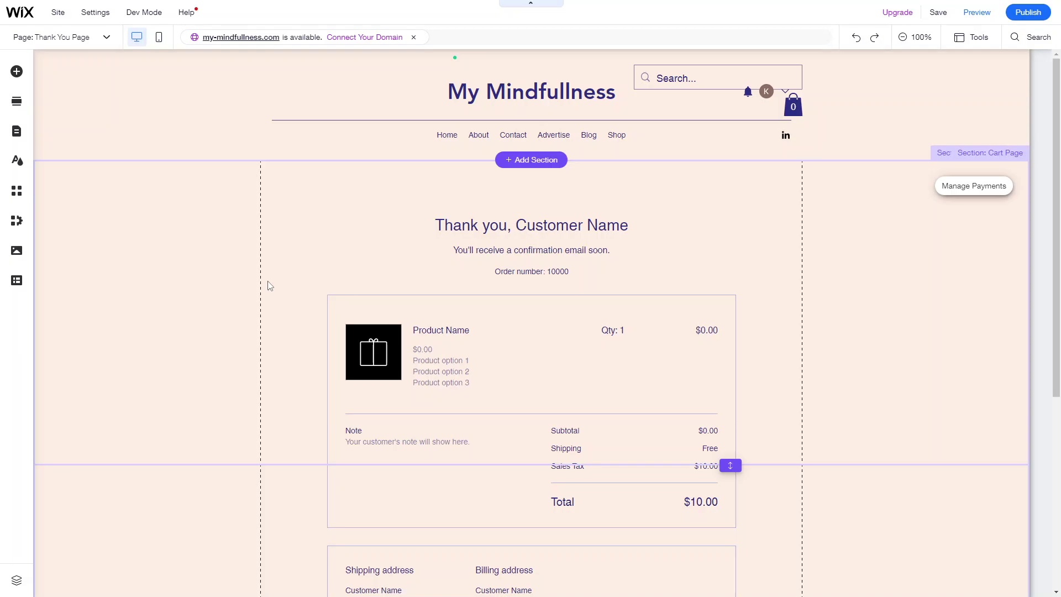
scroll(514, 260, down, 2)
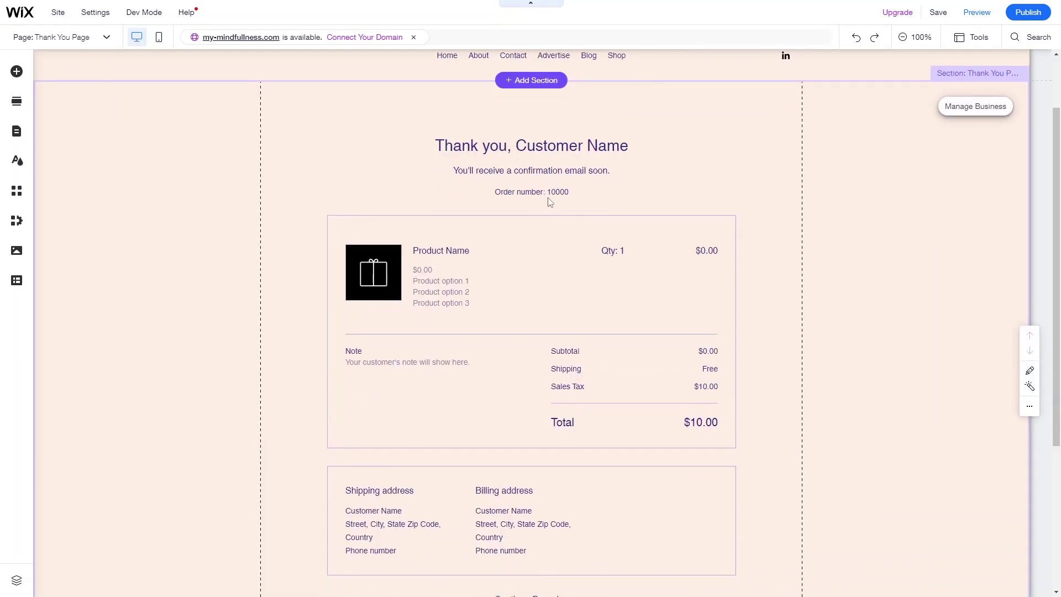
scroll(454, 337, down, 1)
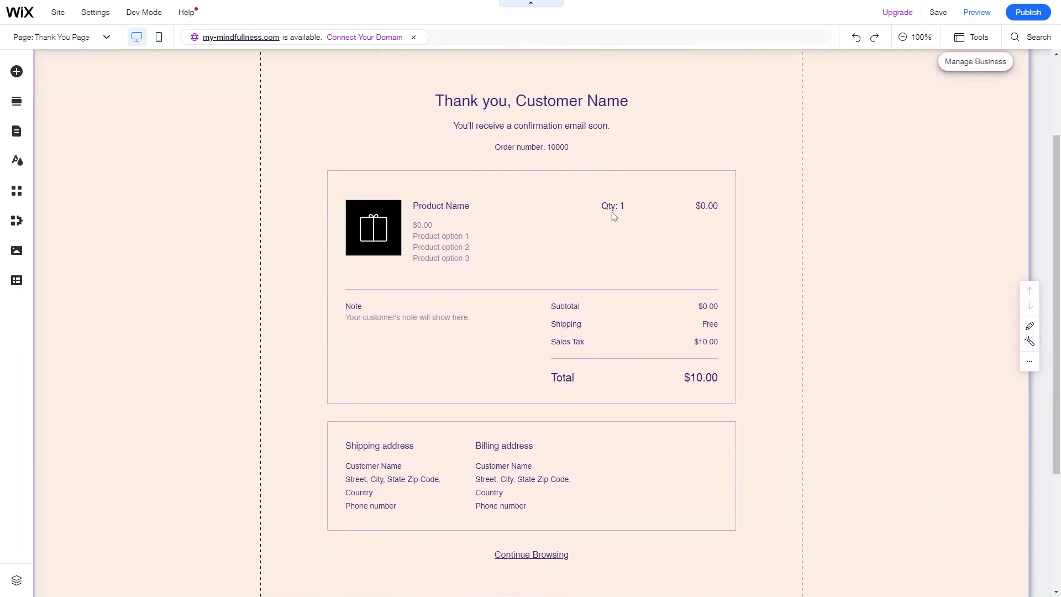
scroll(525, 453, down, 1)
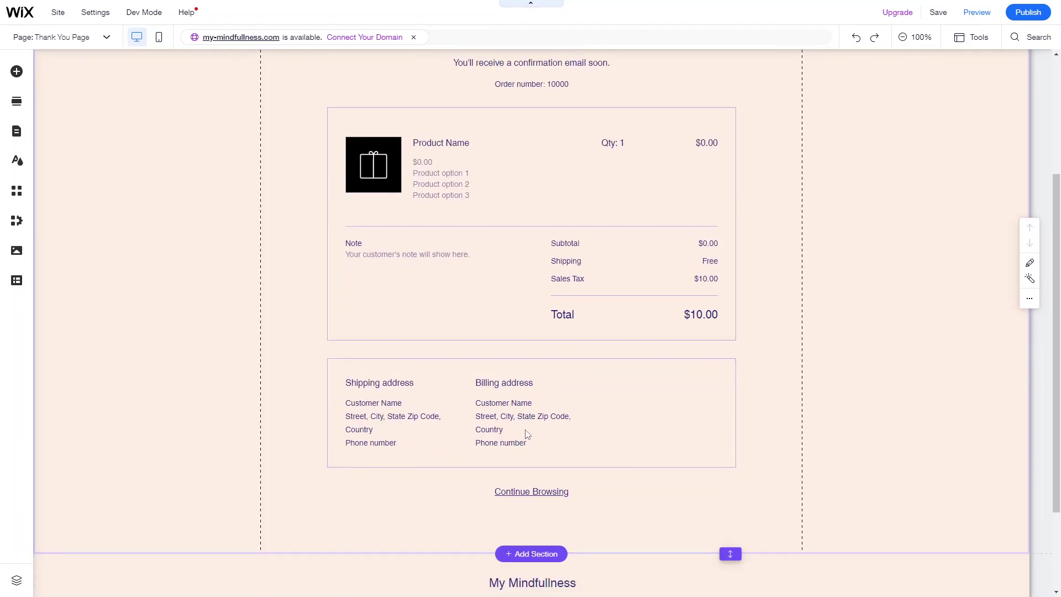
scroll(492, 387, down, 2)
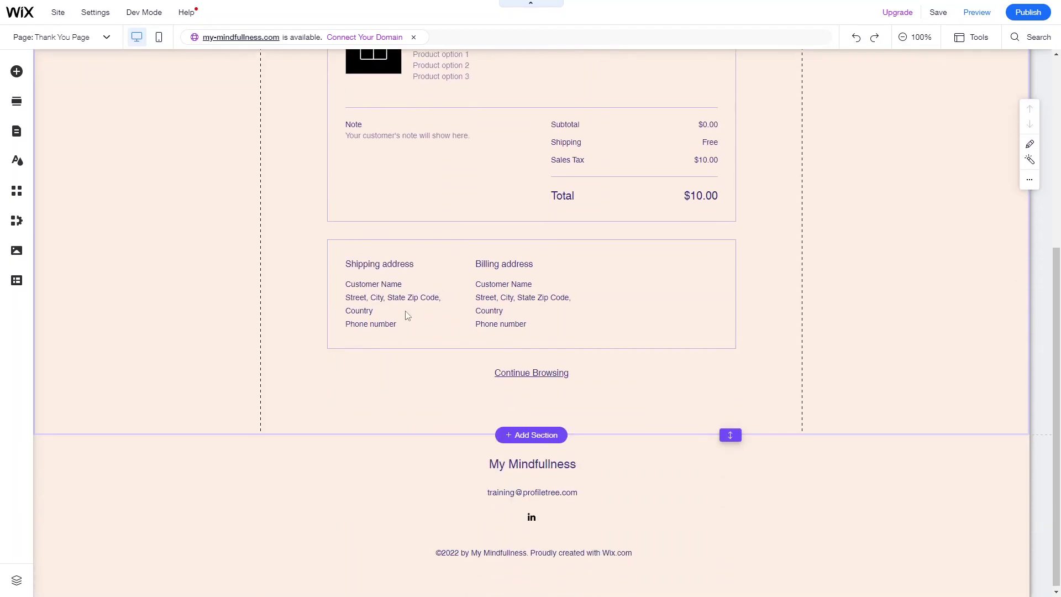
scroll(443, 265, up, 5)
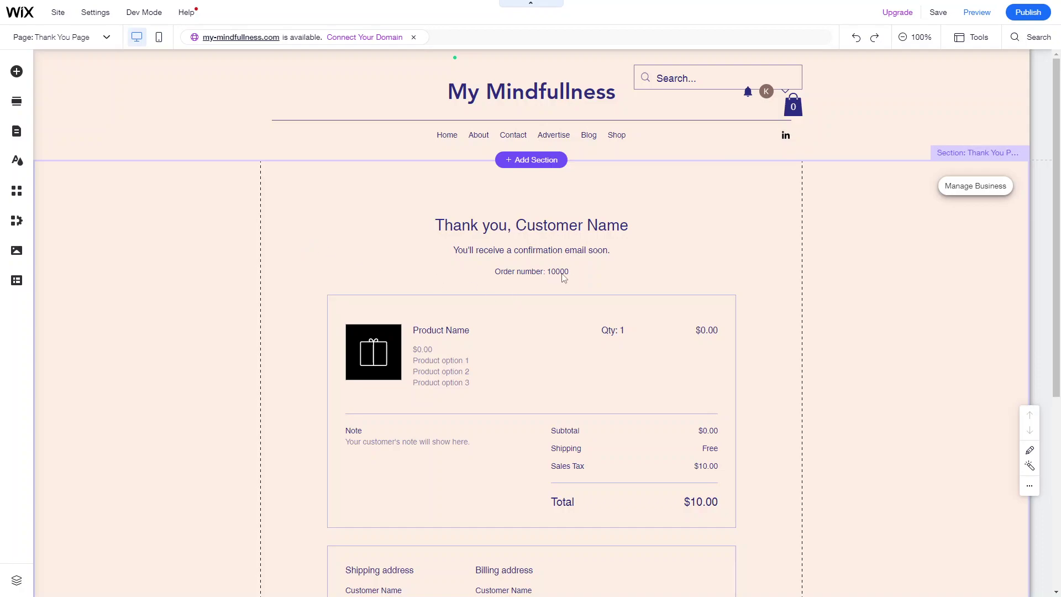
scroll(496, 417, down, 3)
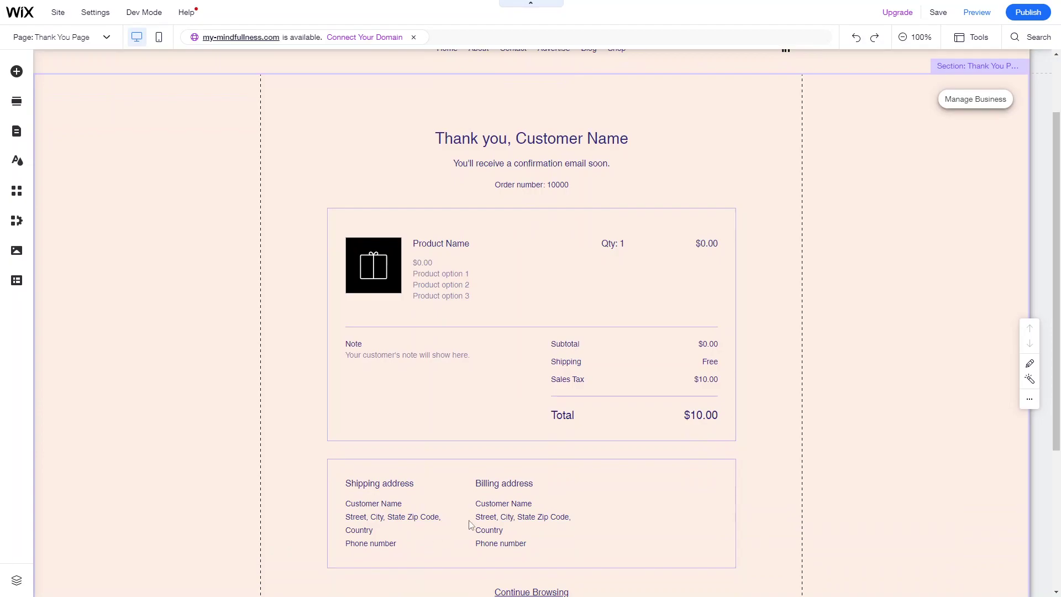
scroll(438, 450, up, 3)
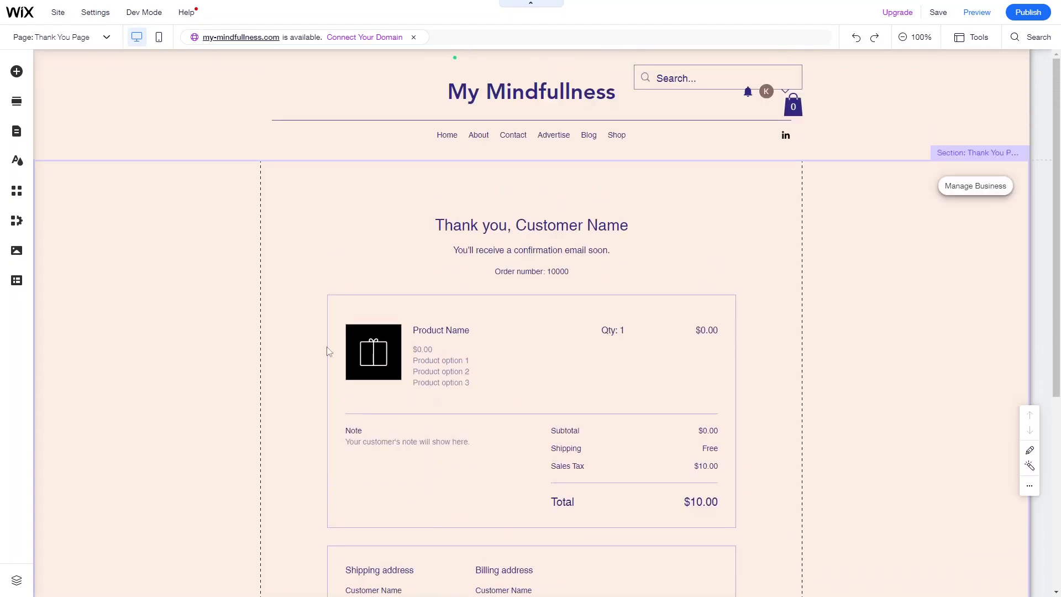
Step: Return to the Shop page and look over its full product gallery from the heading to the footer
click(82, 37)
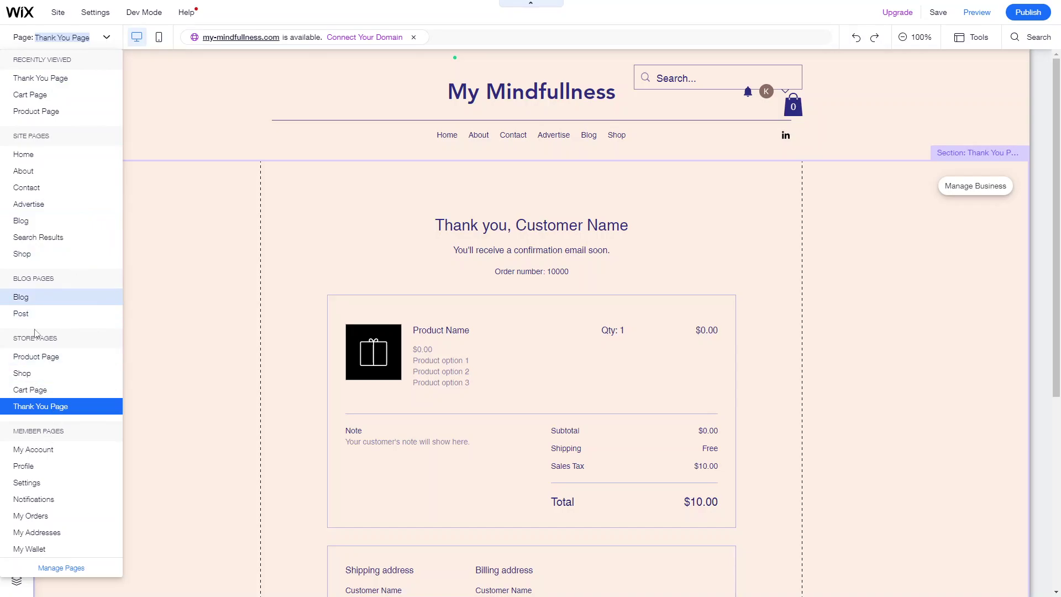
click(22, 254)
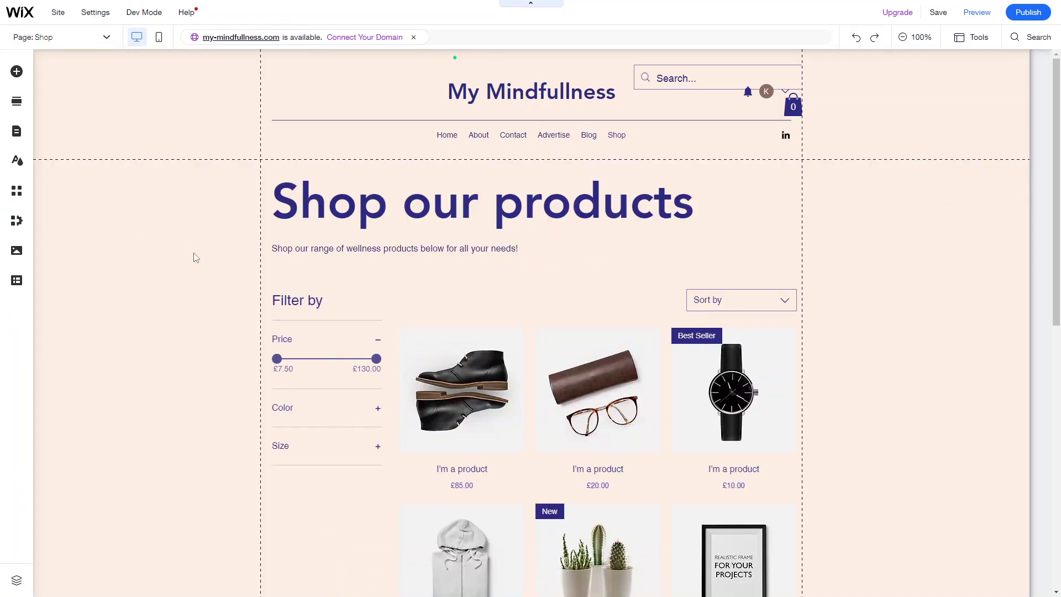
scroll(408, 297, down, 6)
scroll(407, 297, down, 5)
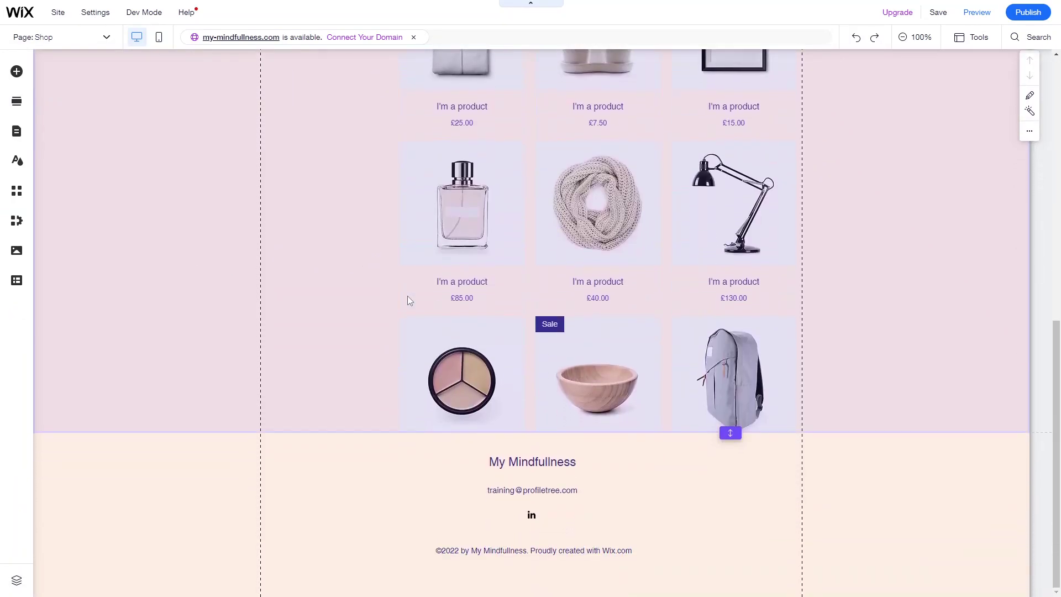
scroll(409, 300, up, 10)
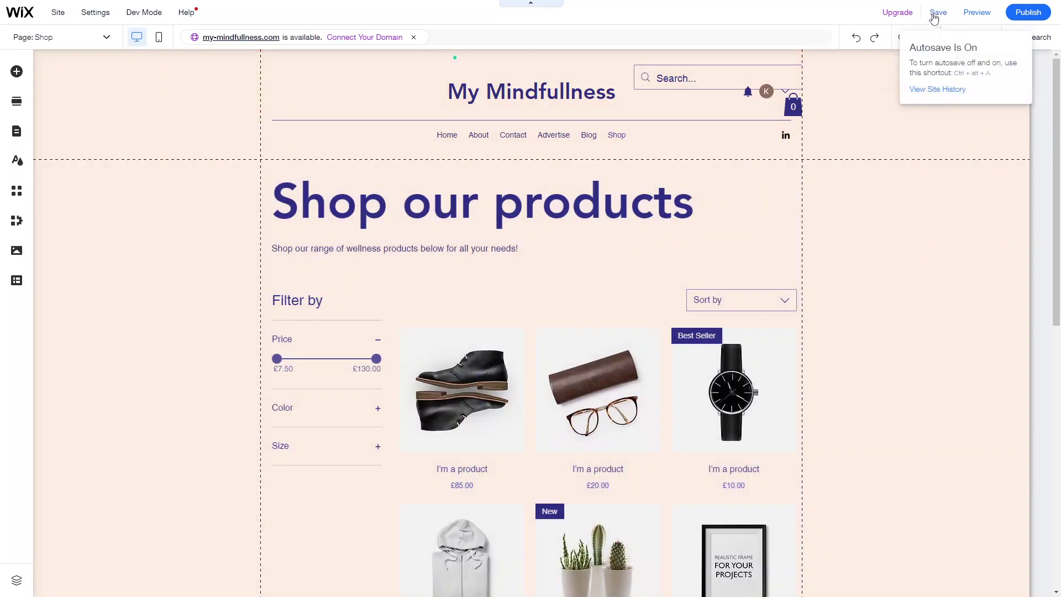